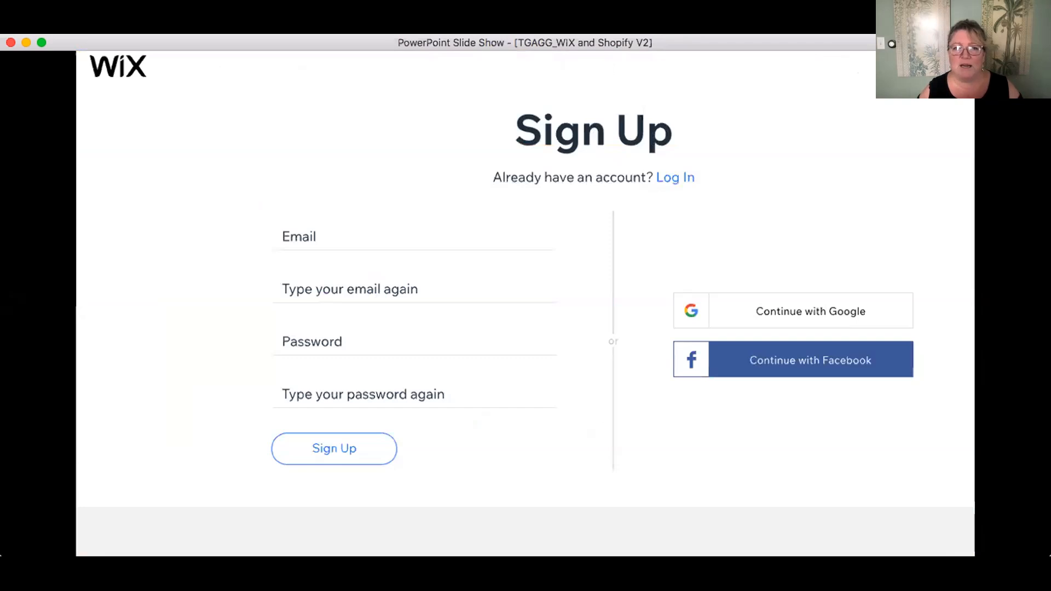
{"action": "key", "text": "Right"}
{"action": "key", "text": "Left"}
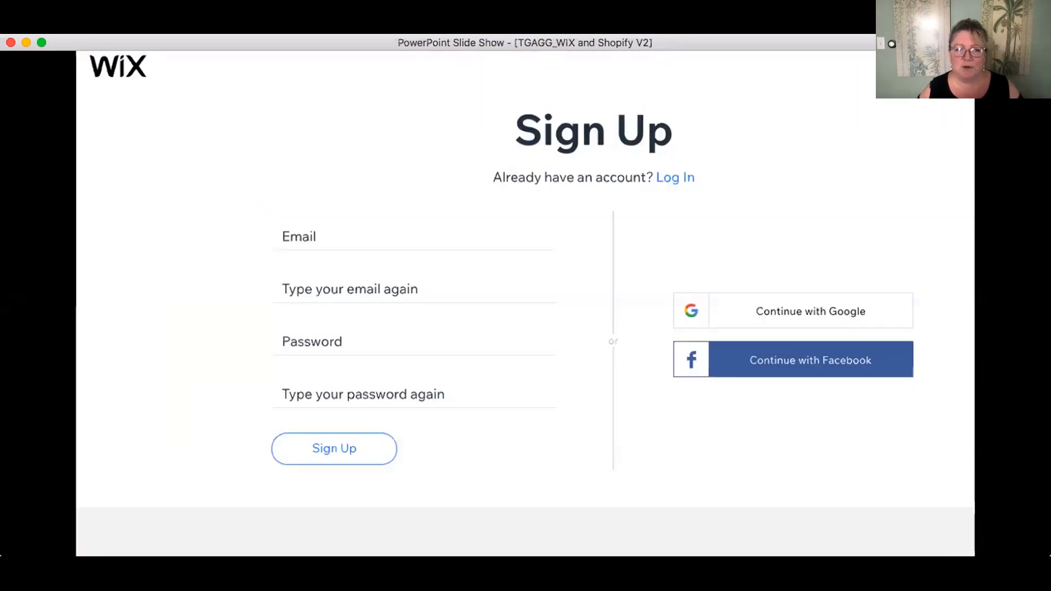
{"action": "key", "text": "Right"}
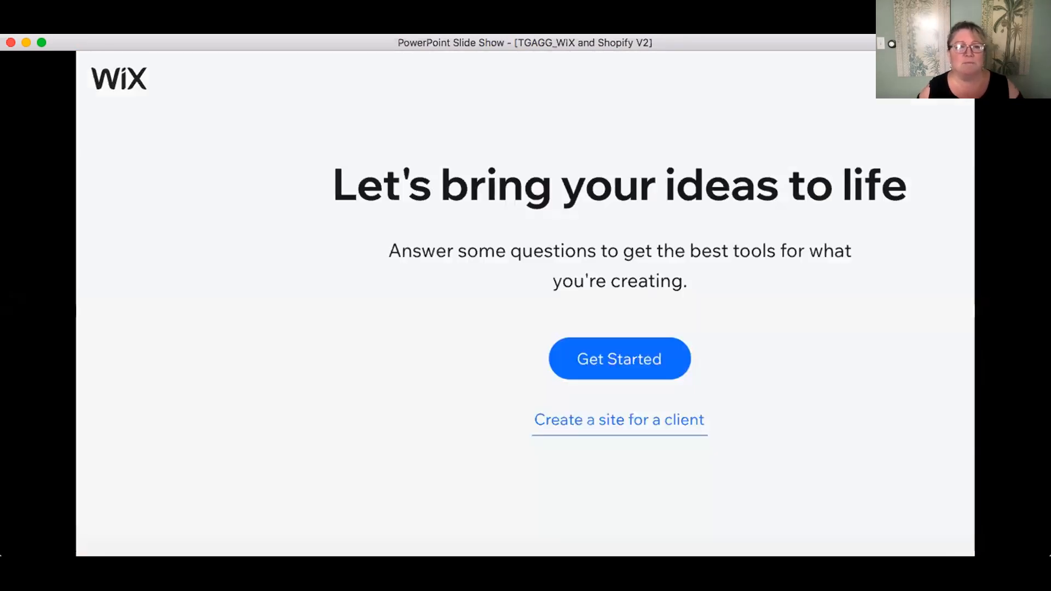
{"action": "key", "text": "Right"}
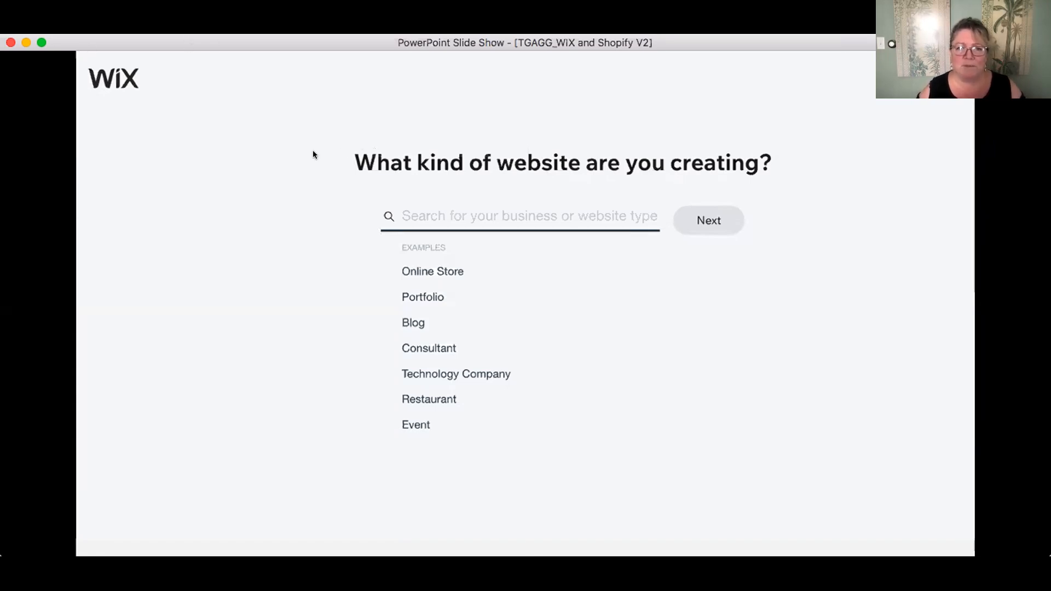
{"action": "key", "text": "Right"}
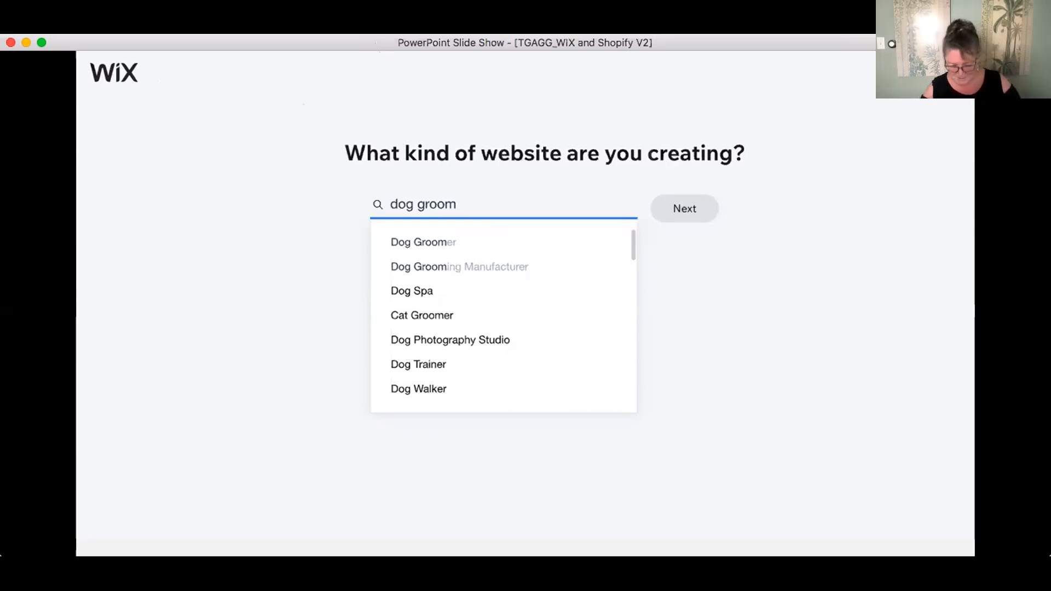
{"action": "key", "text": "Right"}
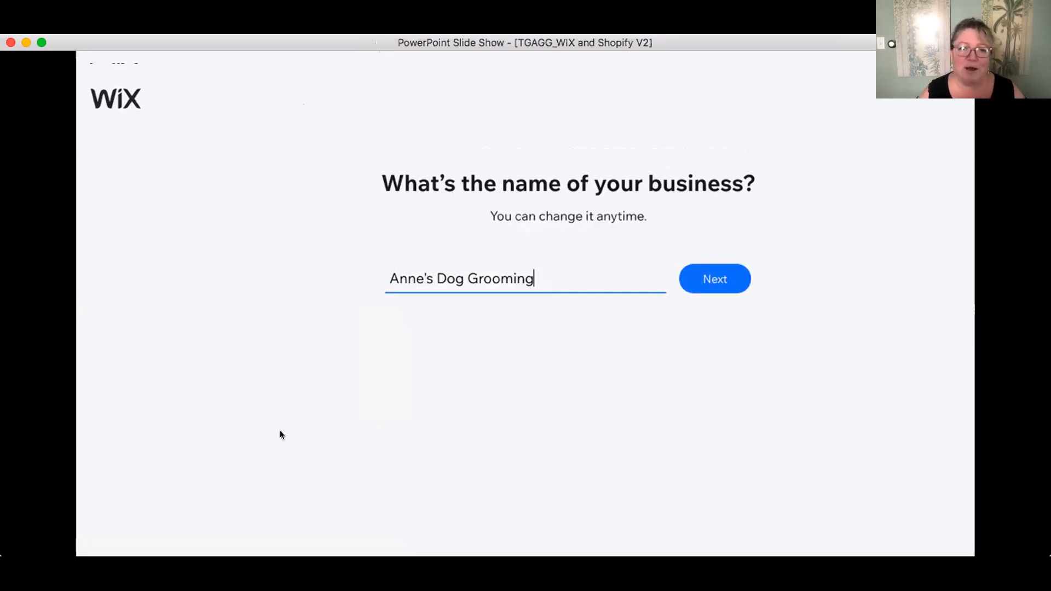
{"action": "key", "text": "Right"}
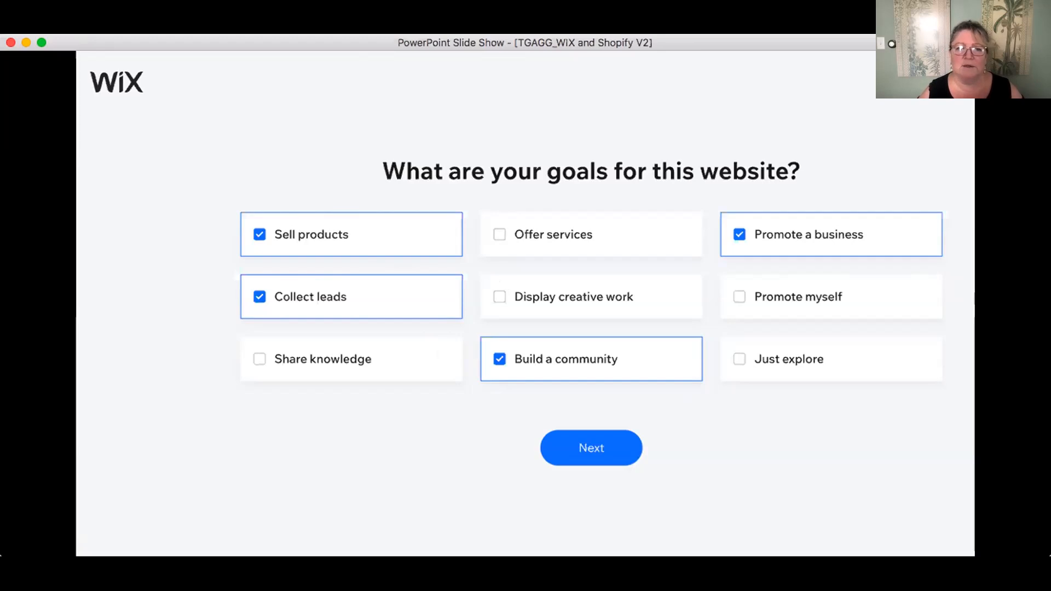
{"action": "key", "text": "Right"}
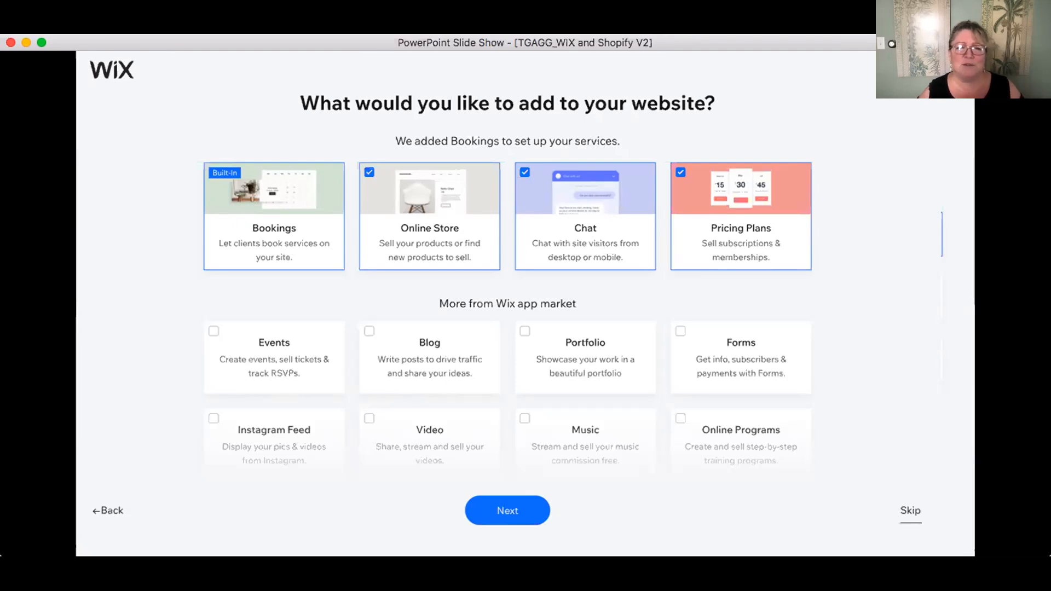
{"action": "key", "text": "Right"}
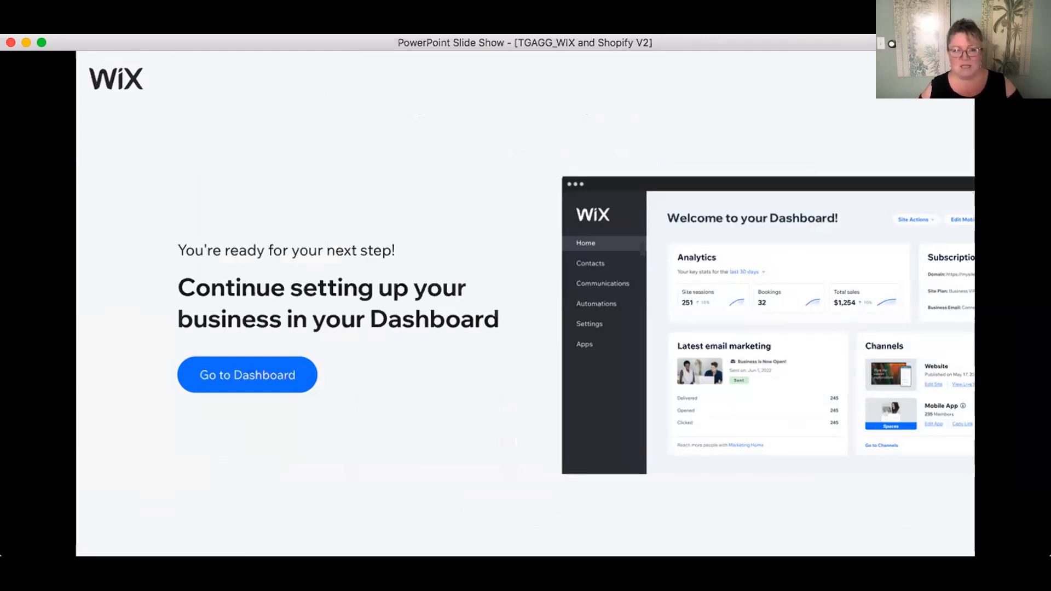
{"action": "key", "text": "Right"}
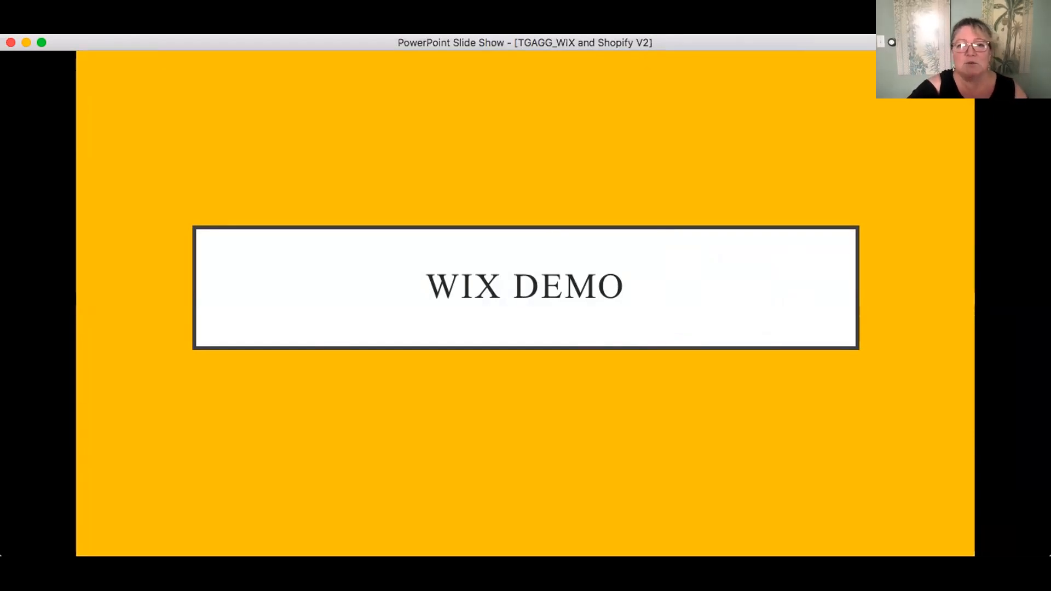
- Switch to the browser window showing the Wix website creation options
{"action": "key", "text": "super+Tab"}
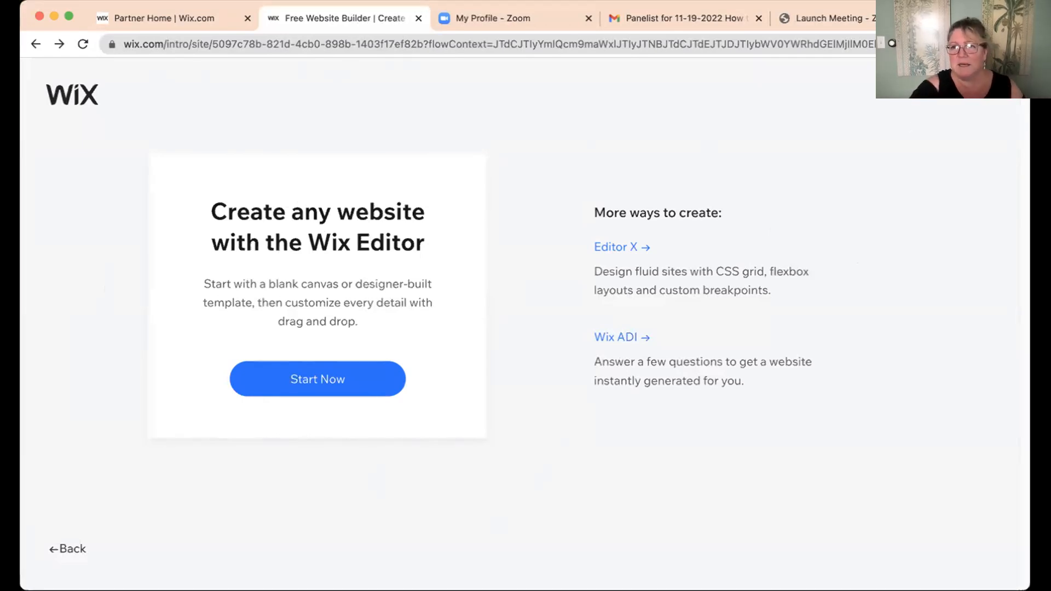
{"action": "left_click", "coordinate": [989, 44]}
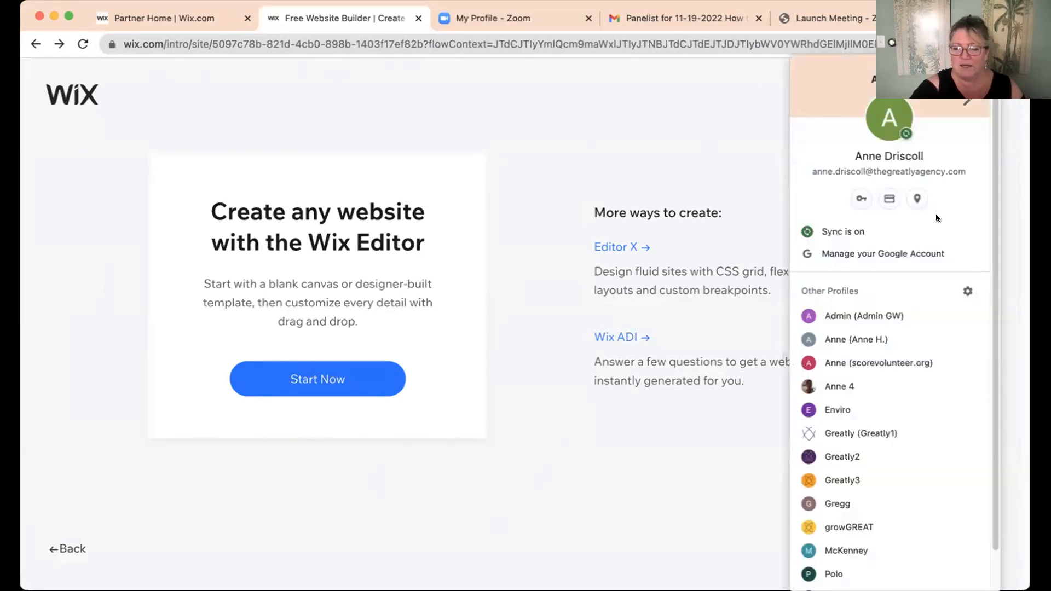
{"action": "left_click", "coordinate": [835, 481]}
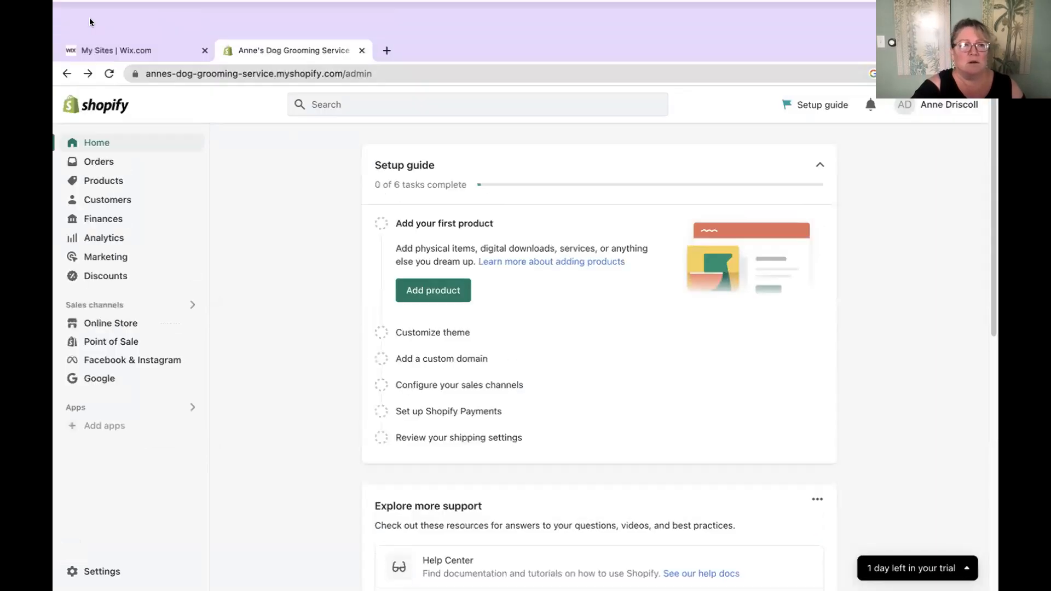
{"action": "left_click", "coordinate": [109, 52]}
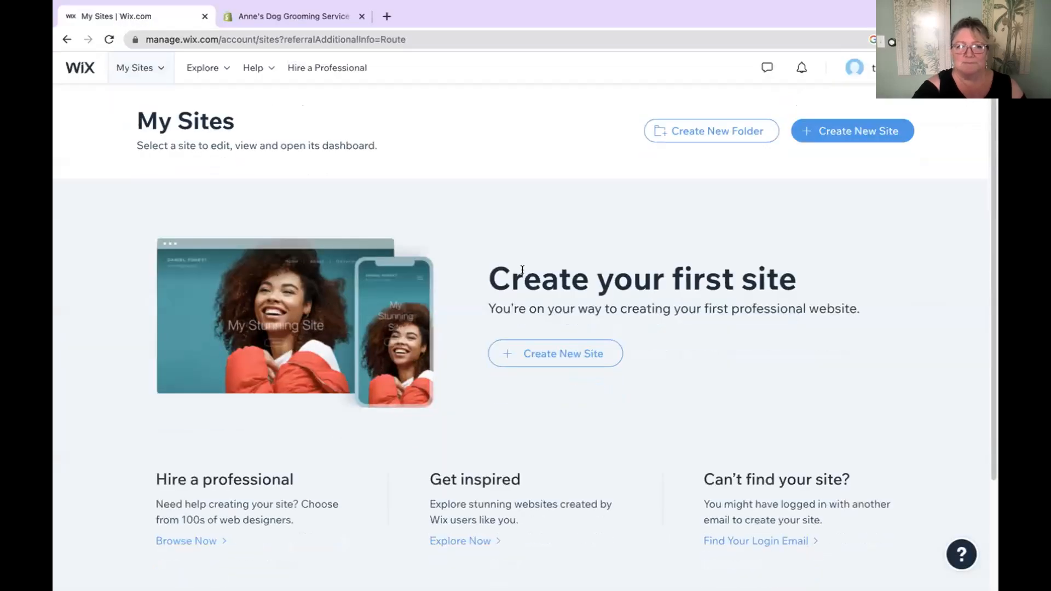
{"action": "left_click", "coordinate": [964, 40]}
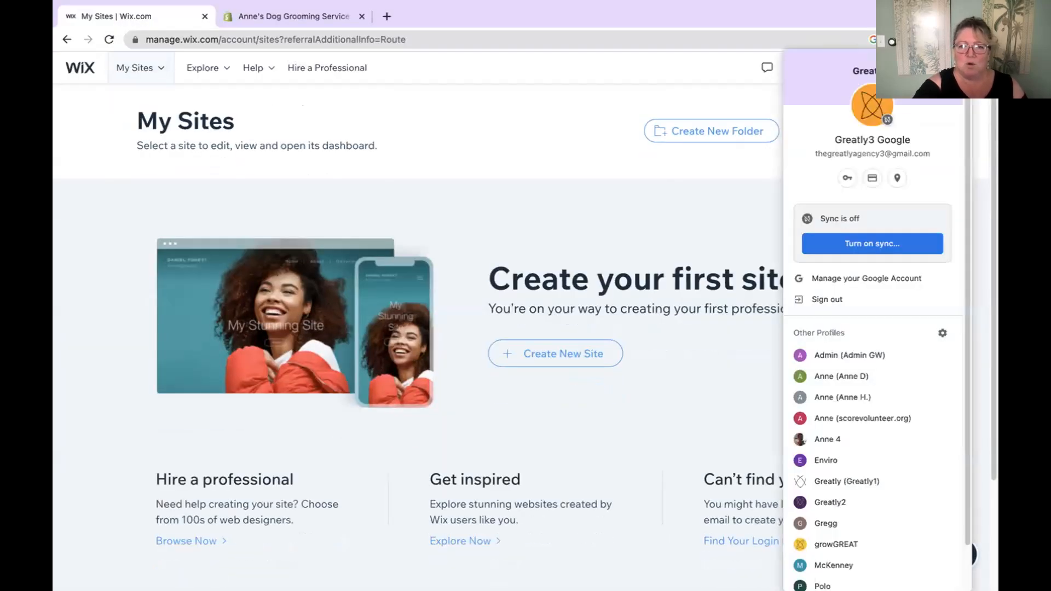
{"action": "left_click", "coordinate": [807, 375]}
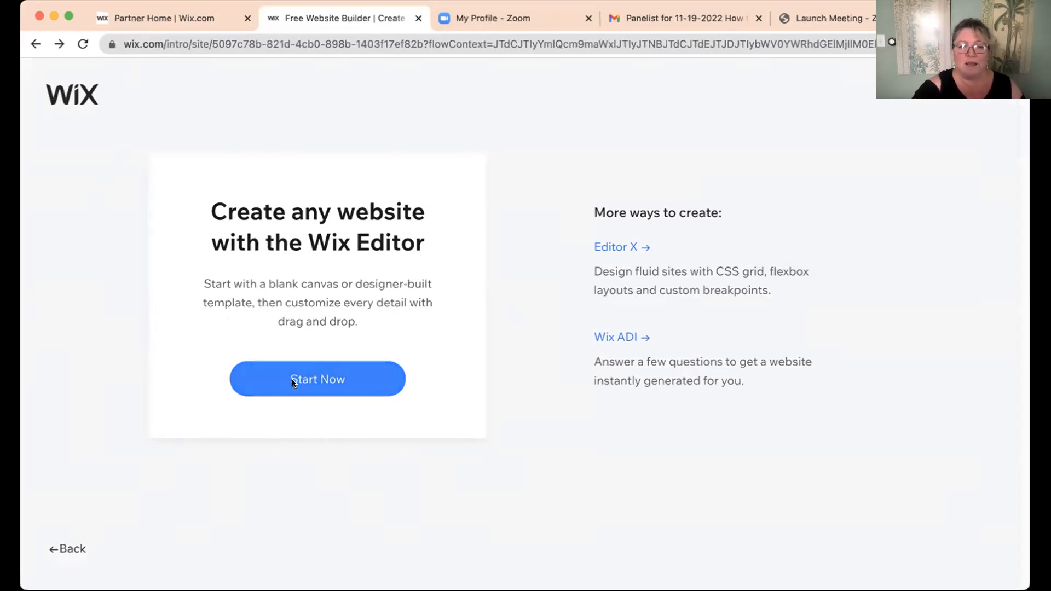
- Start building the website with the Wix Editor and look through the Dog Groomer template results
{"action": "left_click", "coordinate": [310, 382]}
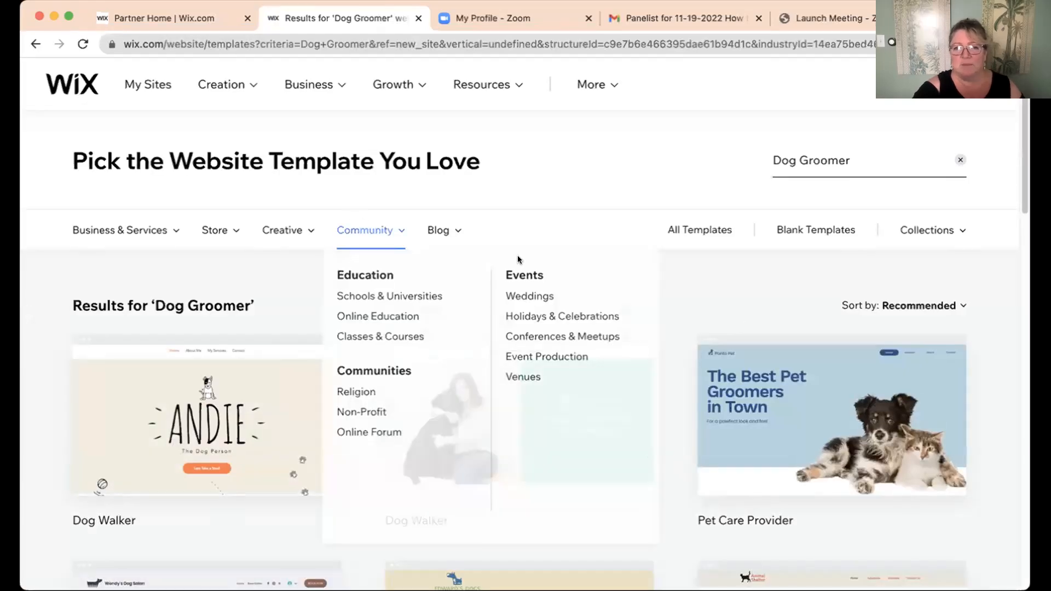
{"action": "scroll", "coordinate": [718, 289], "scroll_direction": "down", "scroll_amount": 3}
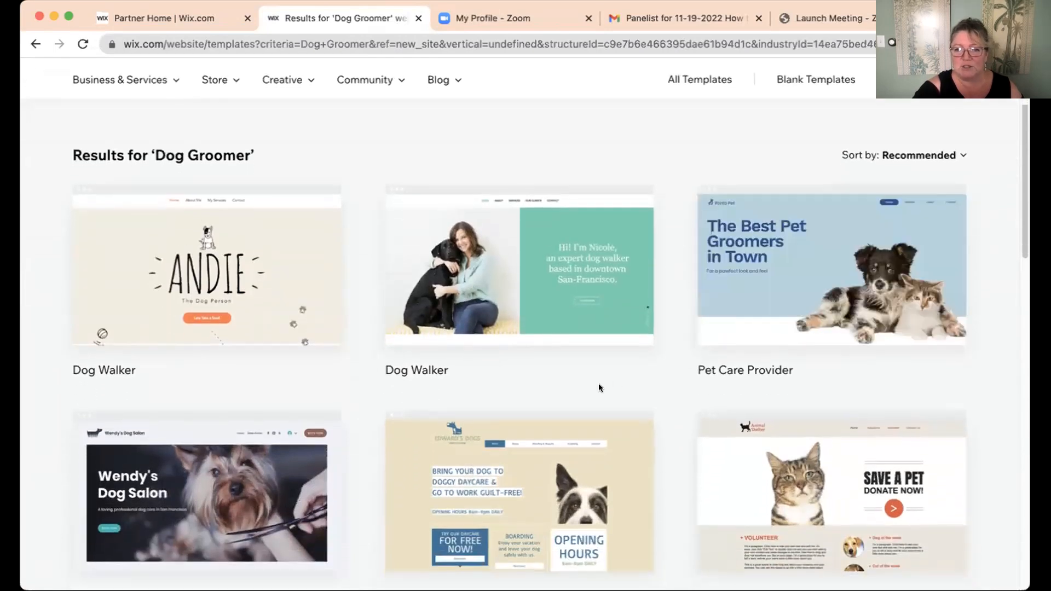
{"action": "scroll", "coordinate": [672, 395], "scroll_direction": "down", "scroll_amount": 3}
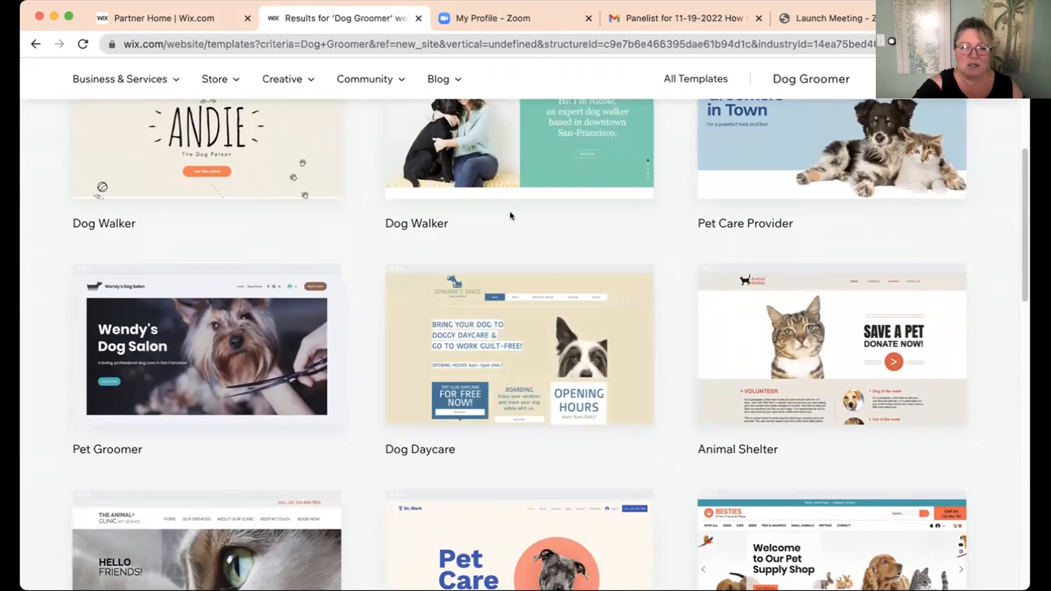
{"action": "mouse_move", "coordinate": [88, 328]}
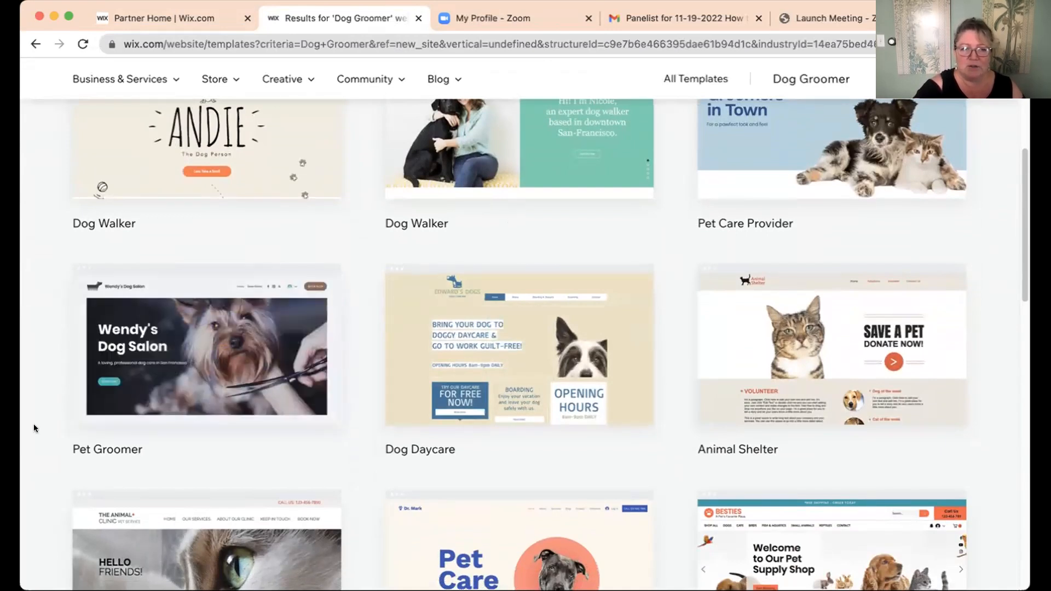
{"action": "mouse_move", "coordinate": [95, 282]}
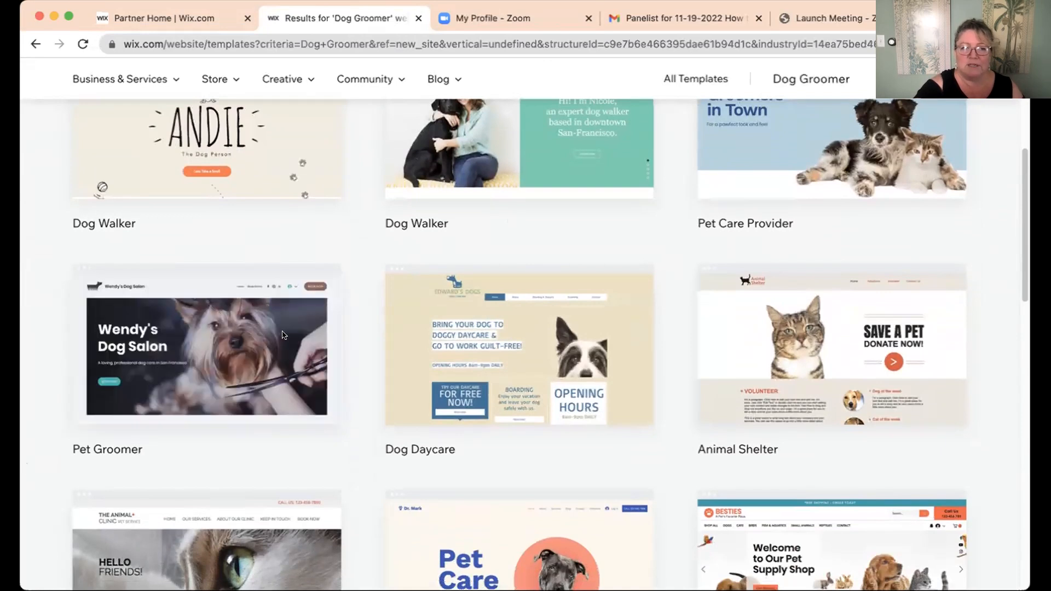
{"action": "mouse_move", "coordinate": [238, 282]}
{"action": "mouse_move", "coordinate": [944, 498]}
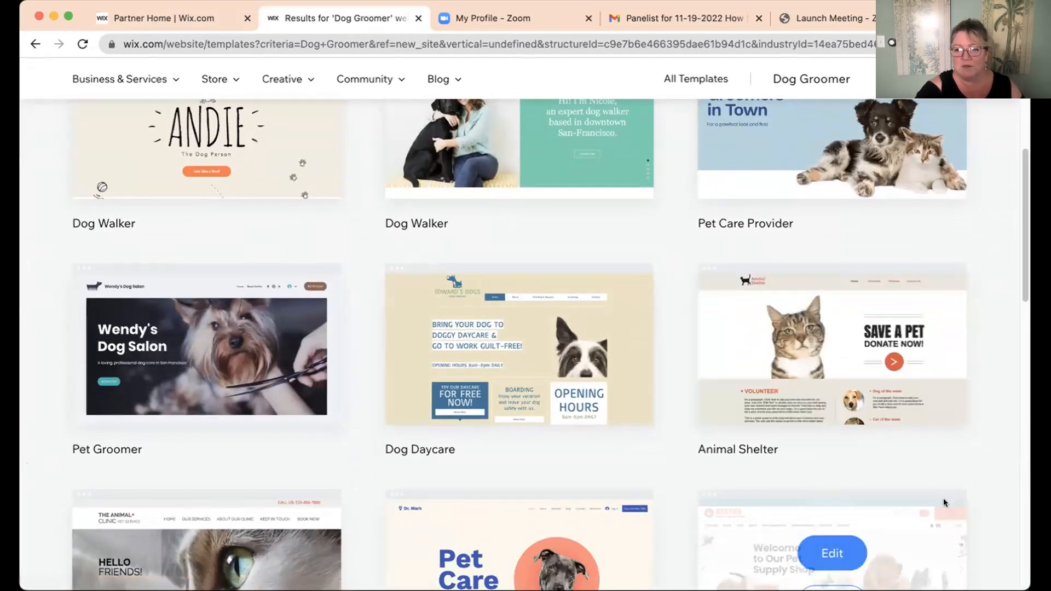
{"action": "scroll", "coordinate": [944, 485], "scroll_direction": "down", "scroll_amount": 3}
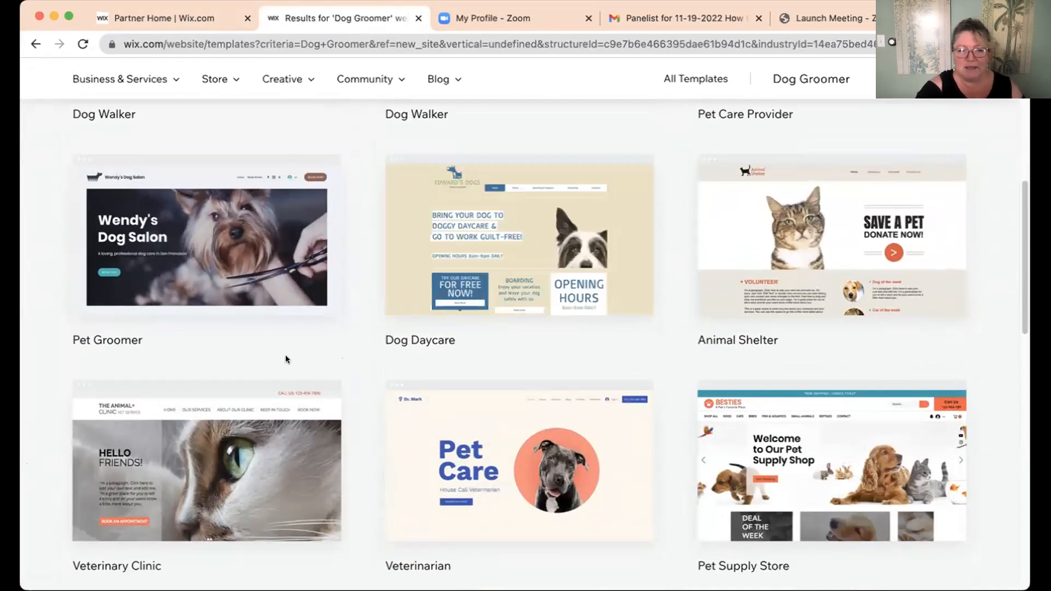
{"action": "scroll", "coordinate": [327, 435], "scroll_direction": "down", "scroll_amount": 4}
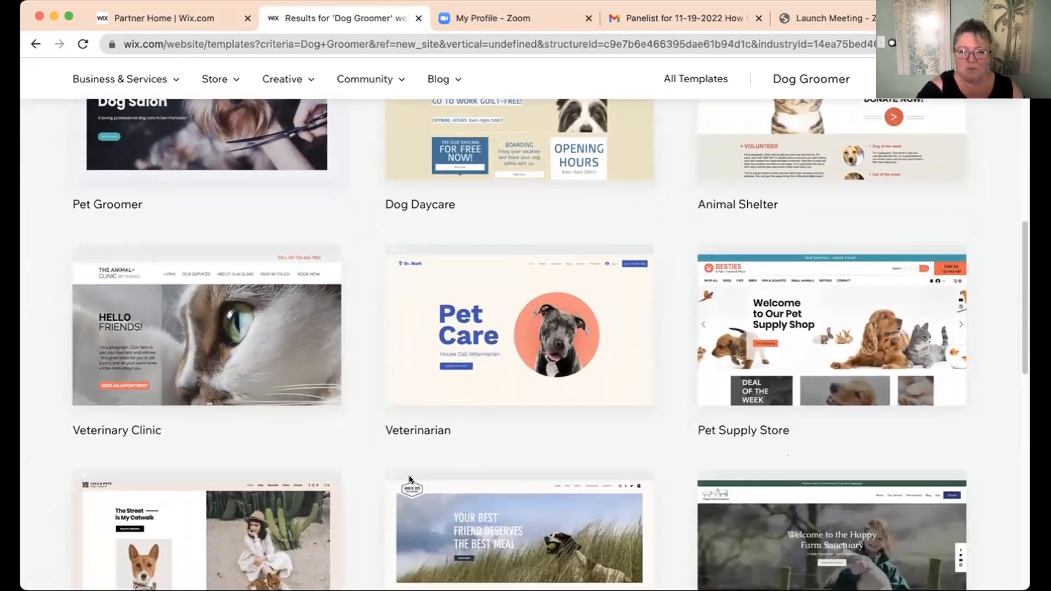
{"action": "scroll", "coordinate": [435, 475], "scroll_direction": "down", "scroll_amount": 3}
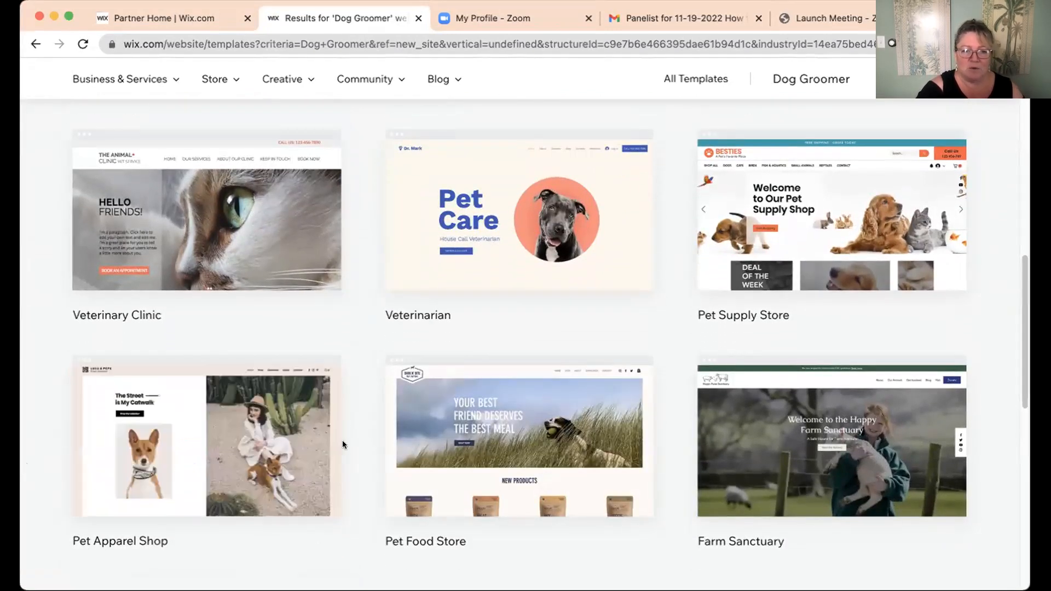
{"action": "mouse_move", "coordinate": [117, 420]}
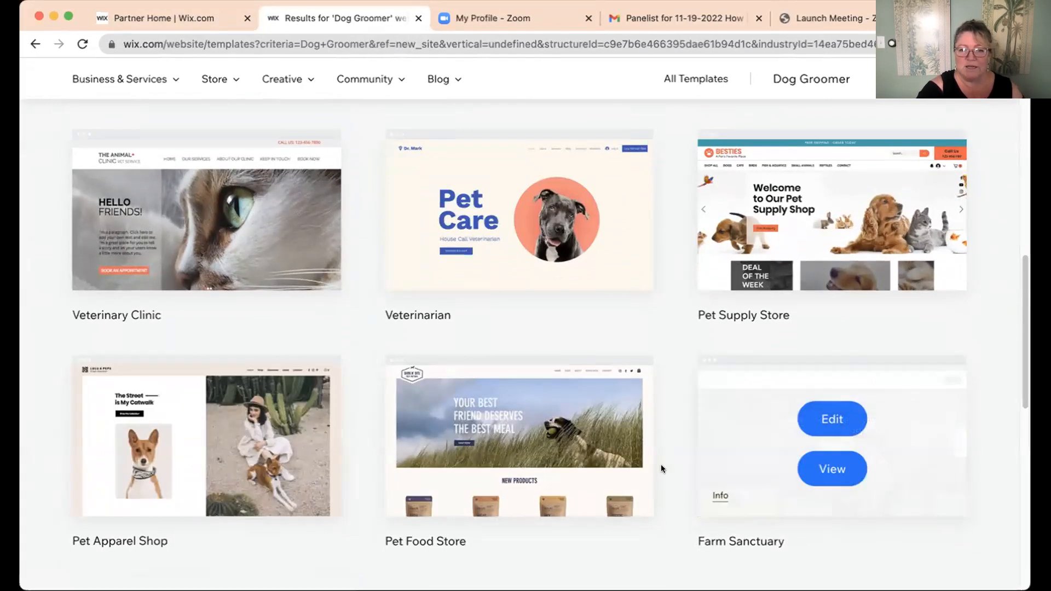
{"action": "scroll", "coordinate": [619, 554], "scroll_direction": "down", "scroll_amount": 2}
{"action": "scroll", "coordinate": [619, 554], "scroll_direction": "down", "scroll_amount": 3}
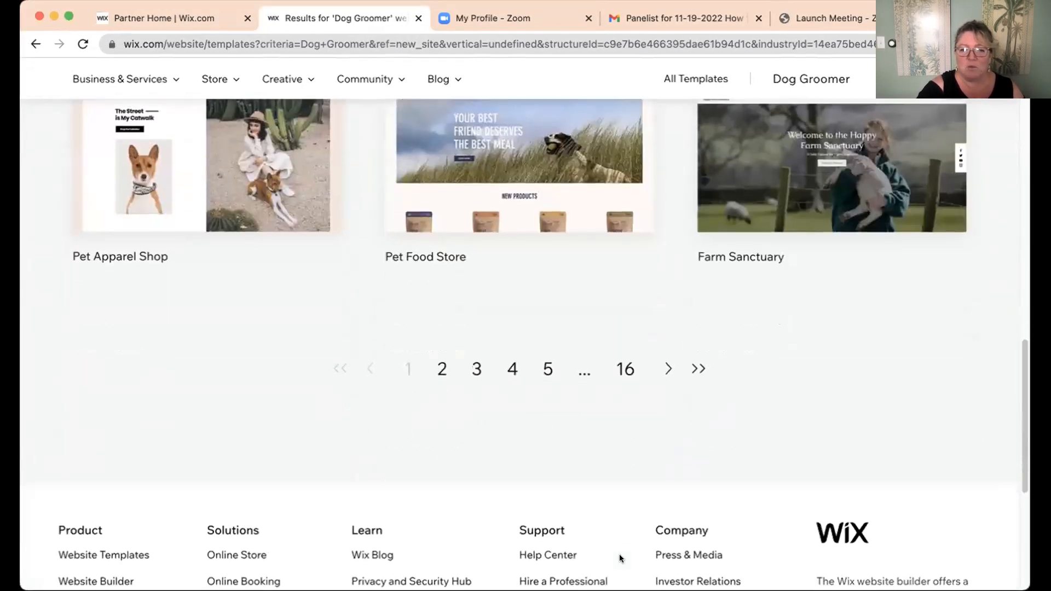
{"action": "scroll", "coordinate": [619, 553], "scroll_direction": "up", "scroll_amount": 8}
{"action": "scroll", "coordinate": [619, 554], "scroll_direction": "up", "scroll_amount": 8}
- Open the Pet Care Provider template with the dog and cat for editing
{"action": "mouse_move", "coordinate": [809, 352]}
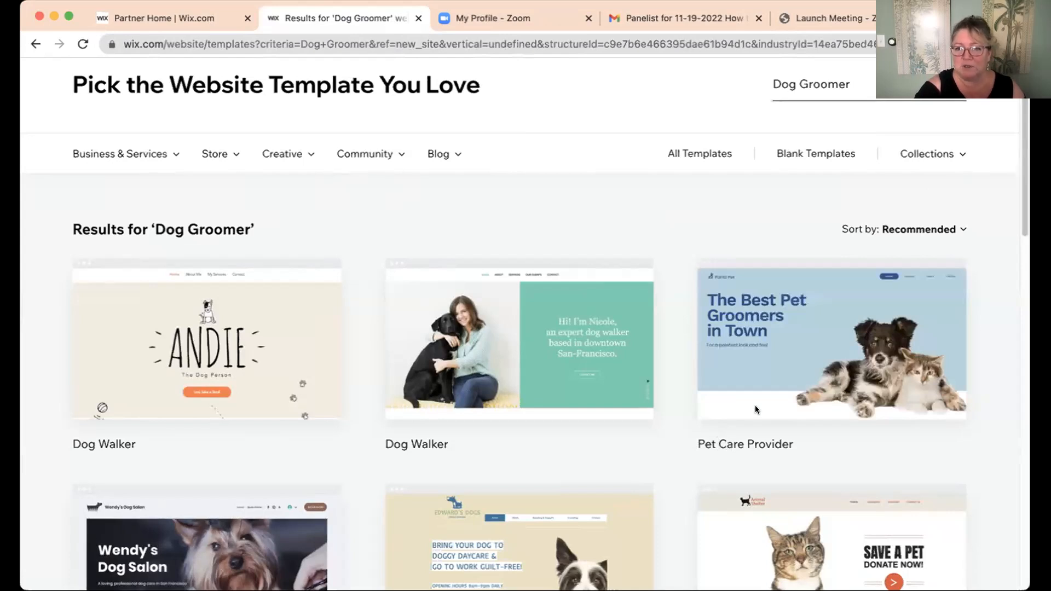
{"action": "left_click", "coordinate": [824, 324]}
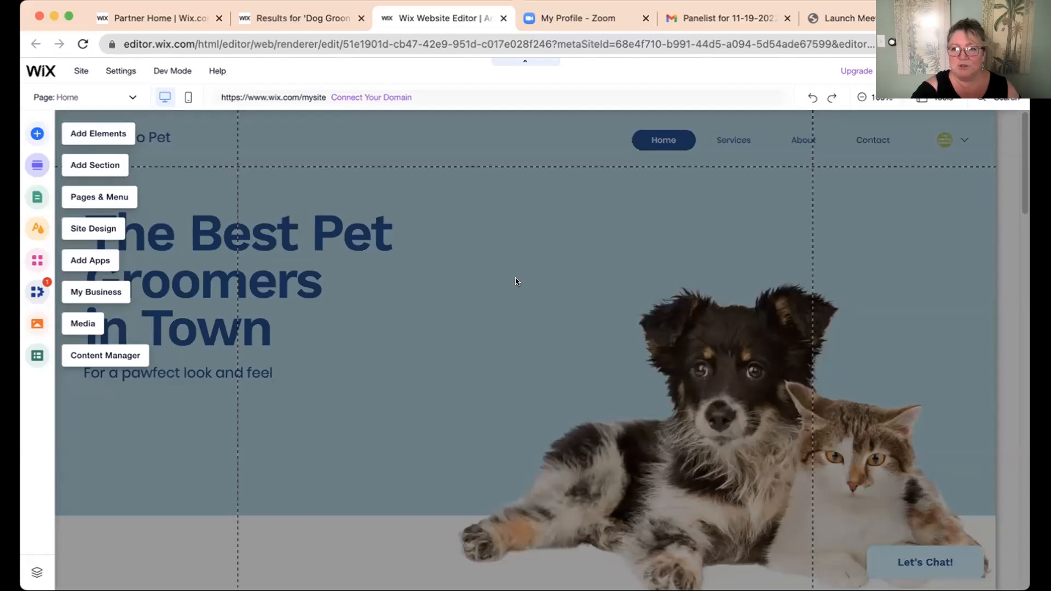
- Request the site's dashboard from the editor and agree to save the site first
{"action": "mouse_move", "coordinate": [41, 70]}
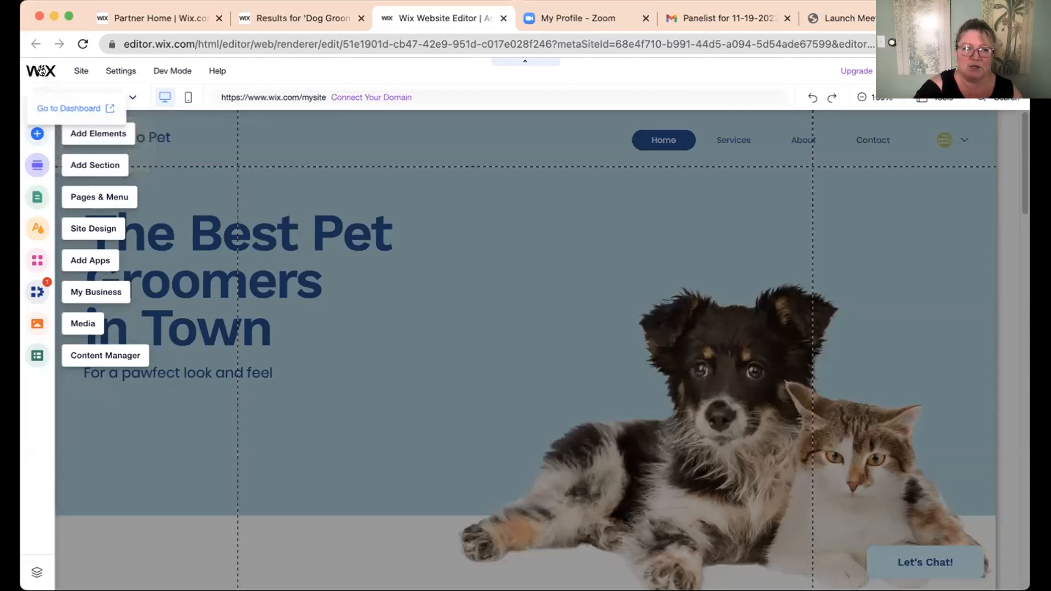
{"action": "left_click", "coordinate": [68, 108]}
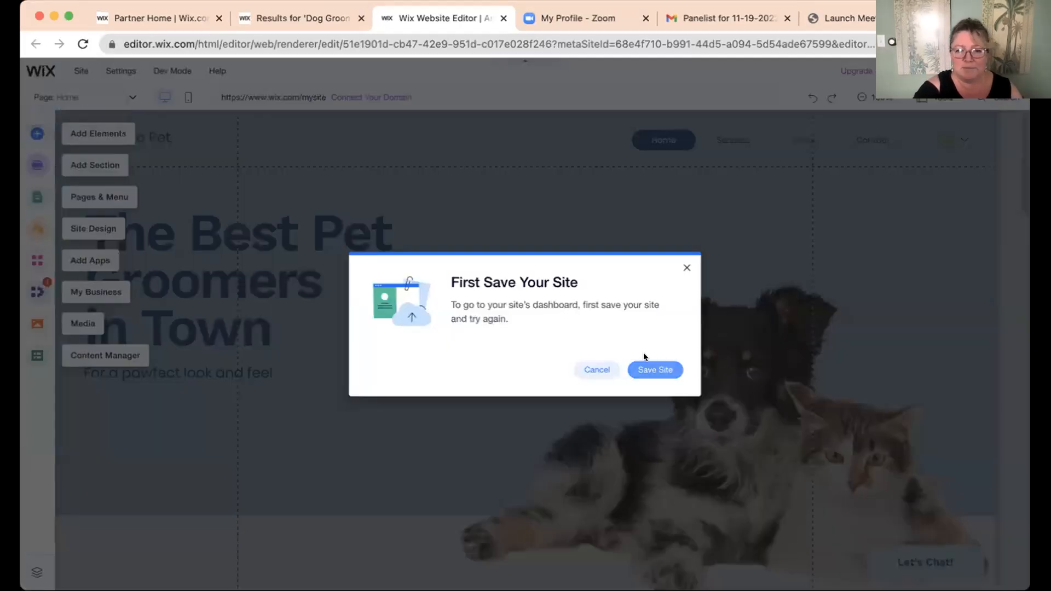
{"action": "left_click", "coordinate": [656, 371]}
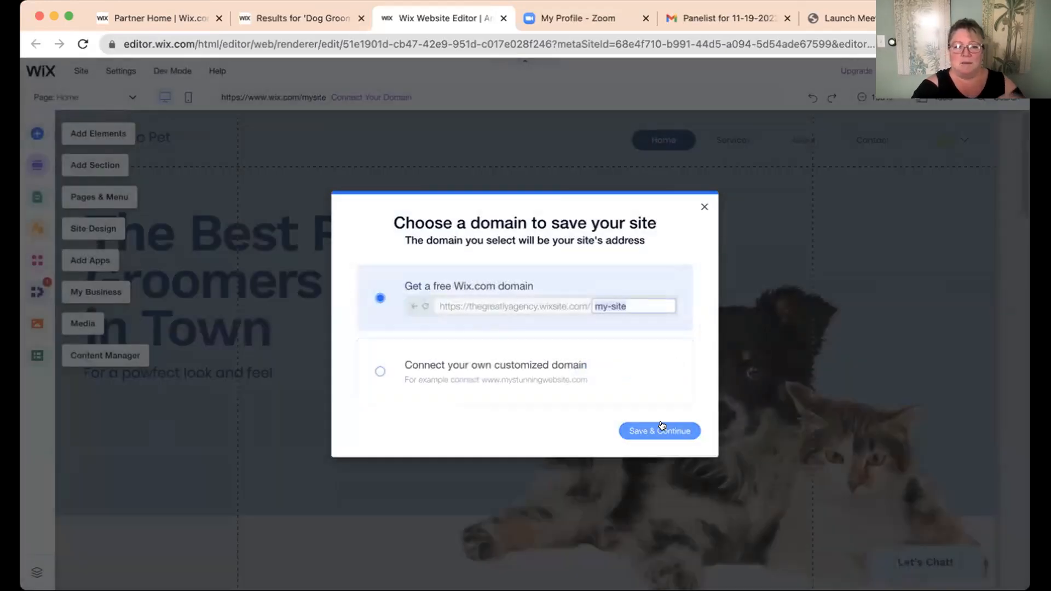
{"action": "type", "text": "anne"}
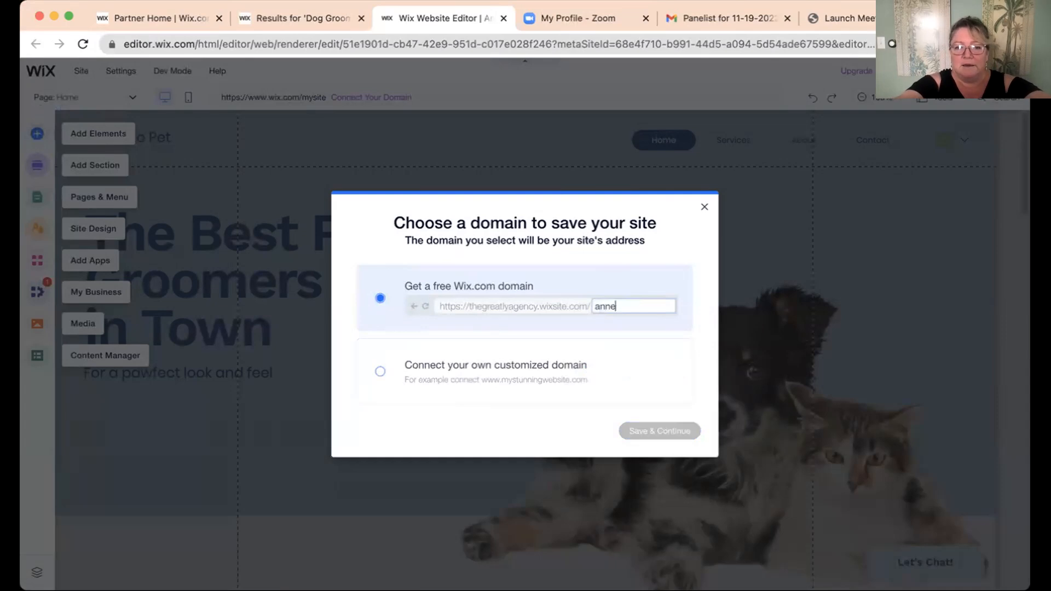
{"action": "type", "text": "grooming"}
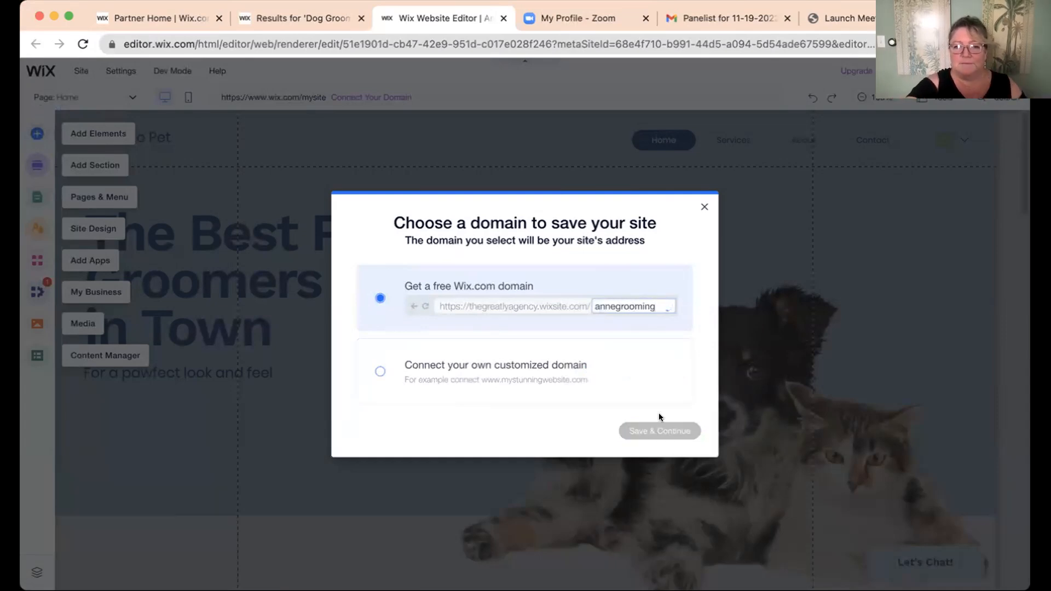
{"action": "left_click", "coordinate": [644, 392]}
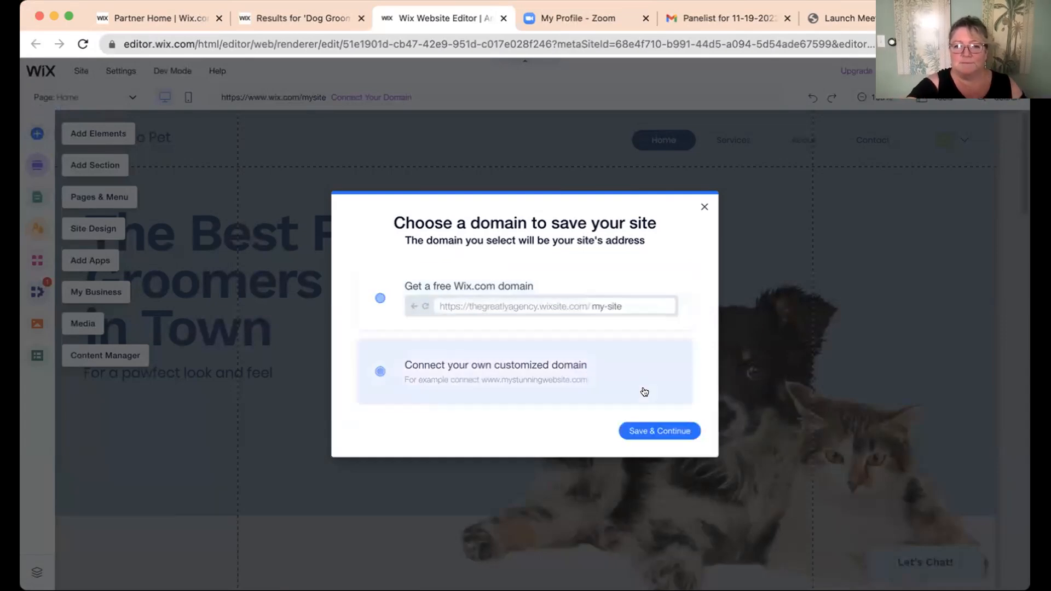
{"action": "left_click", "coordinate": [391, 300]}
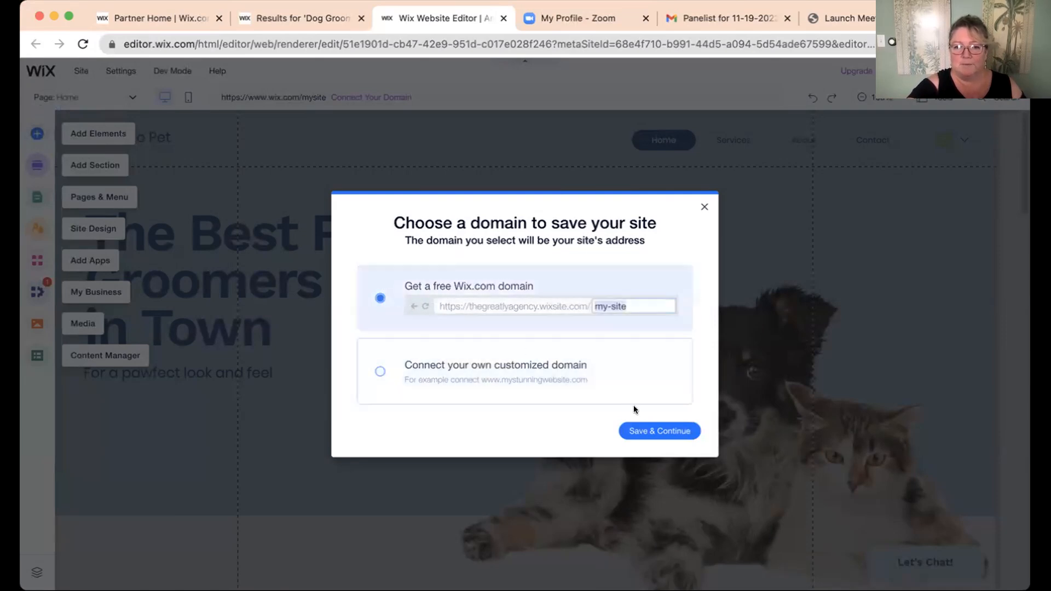
- Save the site under the free Wix domain with the address ending my-site and open the site's dashboard
{"action": "left_click", "coordinate": [645, 430]}
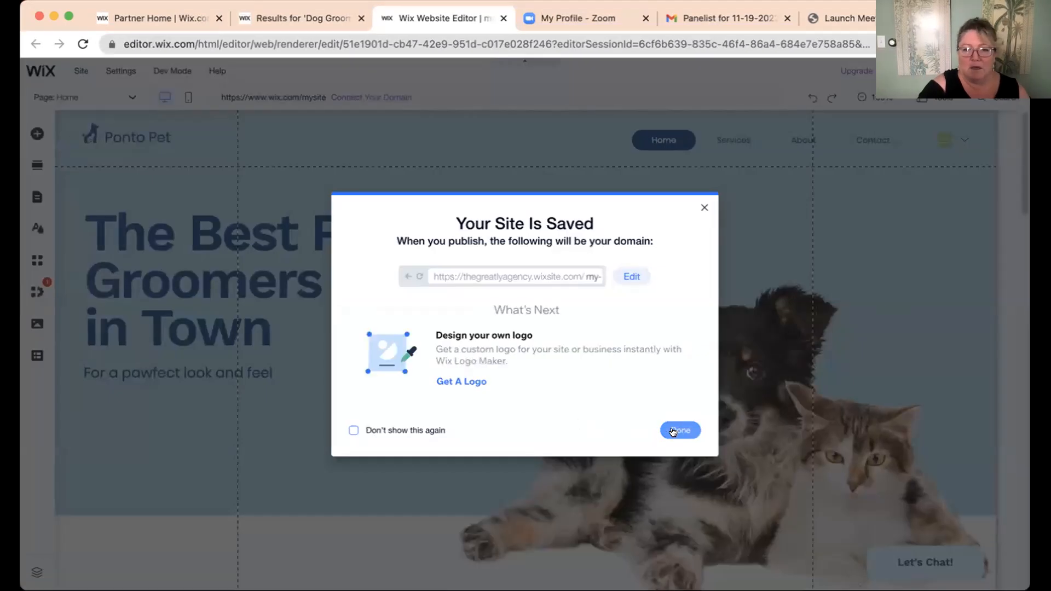
{"action": "left_click", "coordinate": [681, 430]}
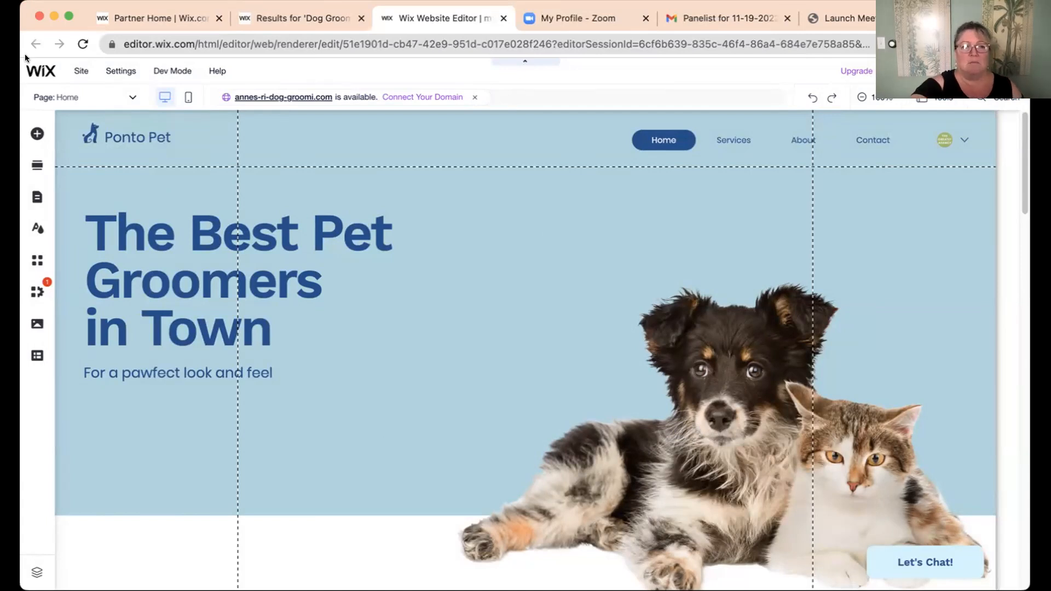
{"action": "mouse_move", "coordinate": [28, 69]}
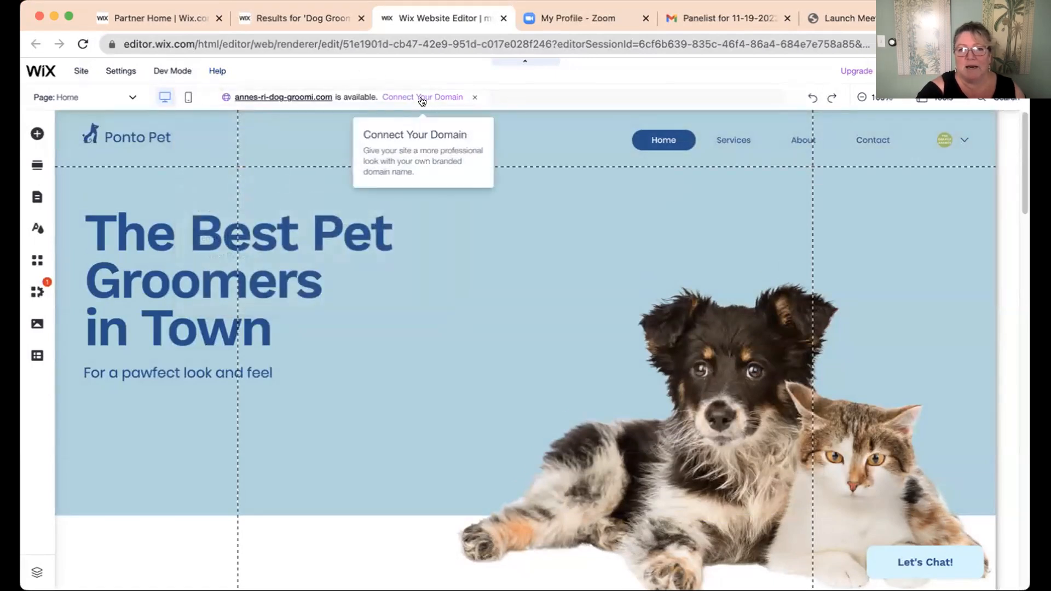
{"action": "left_click", "coordinate": [36, 65]}
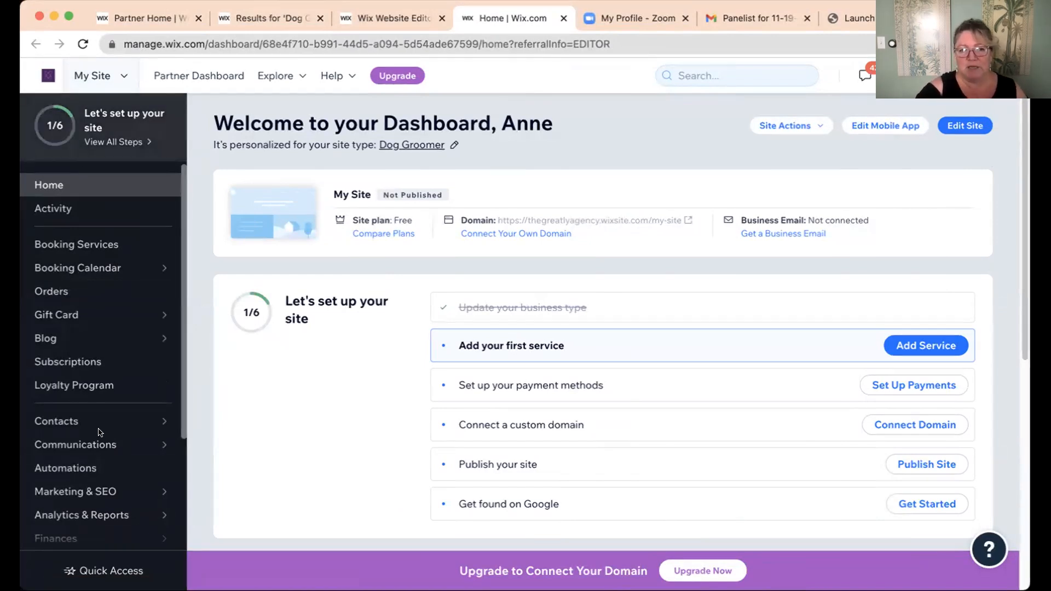
- Look through the dashboard's sections, view the booking services and the booking calendar, and return to the dashboard home
{"action": "mouse_move", "coordinate": [98, 433]}
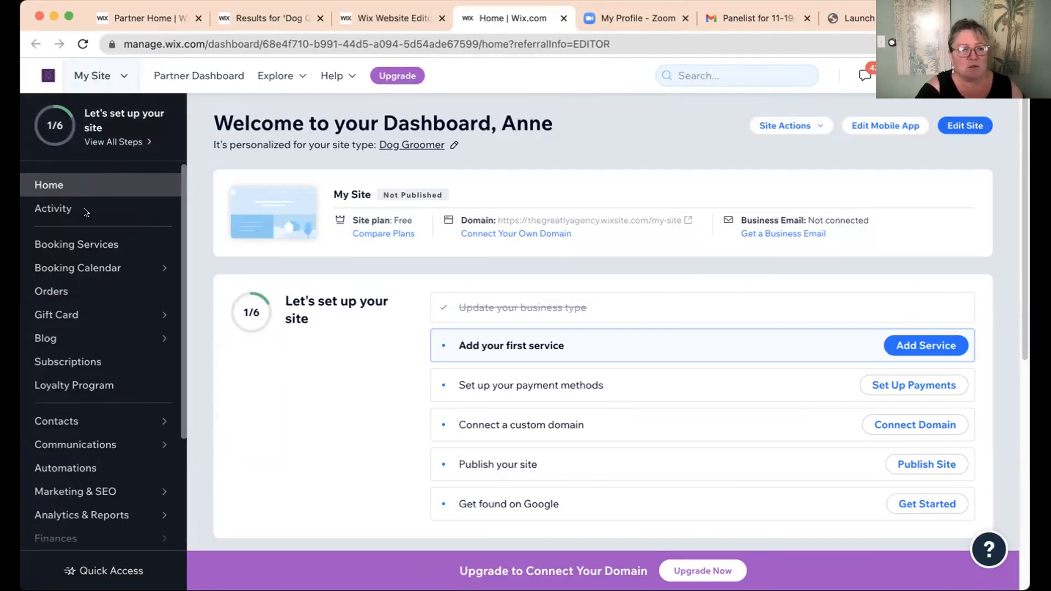
{"action": "scroll", "coordinate": [57, 456], "scroll_direction": "down", "scroll_amount": 3}
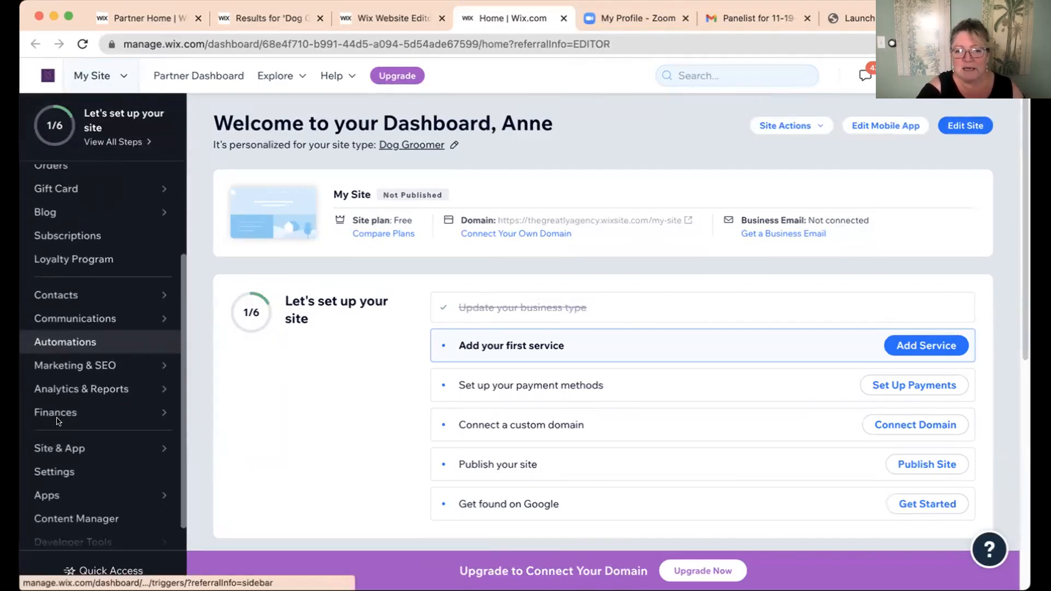
{"action": "scroll", "coordinate": [57, 420], "scroll_direction": "down", "scroll_amount": 1}
{"action": "mouse_move", "coordinate": [58, 420]}
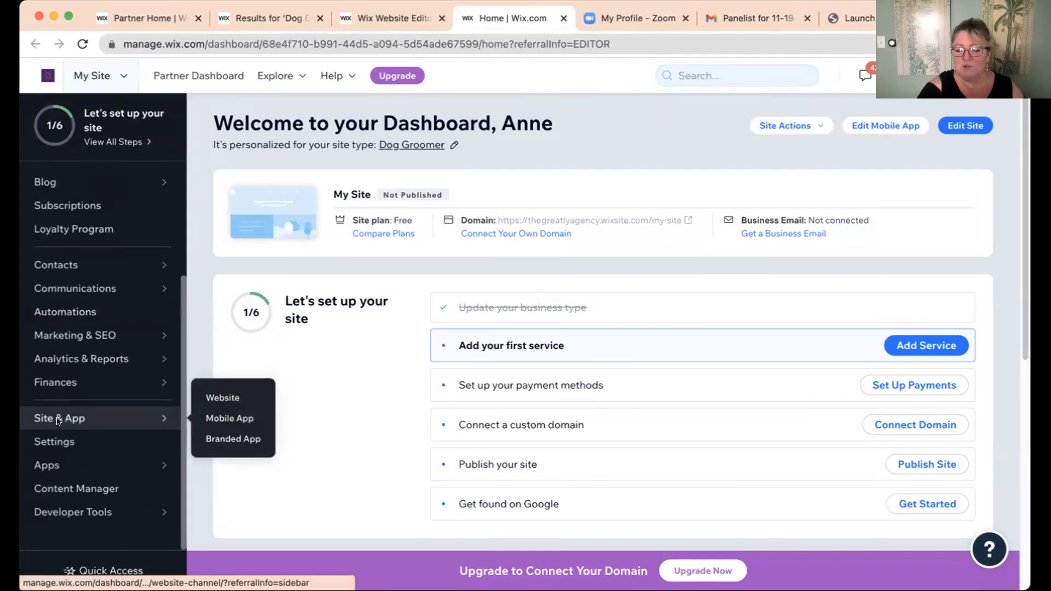
{"action": "scroll", "coordinate": [58, 420], "scroll_direction": "up", "scroll_amount": 5}
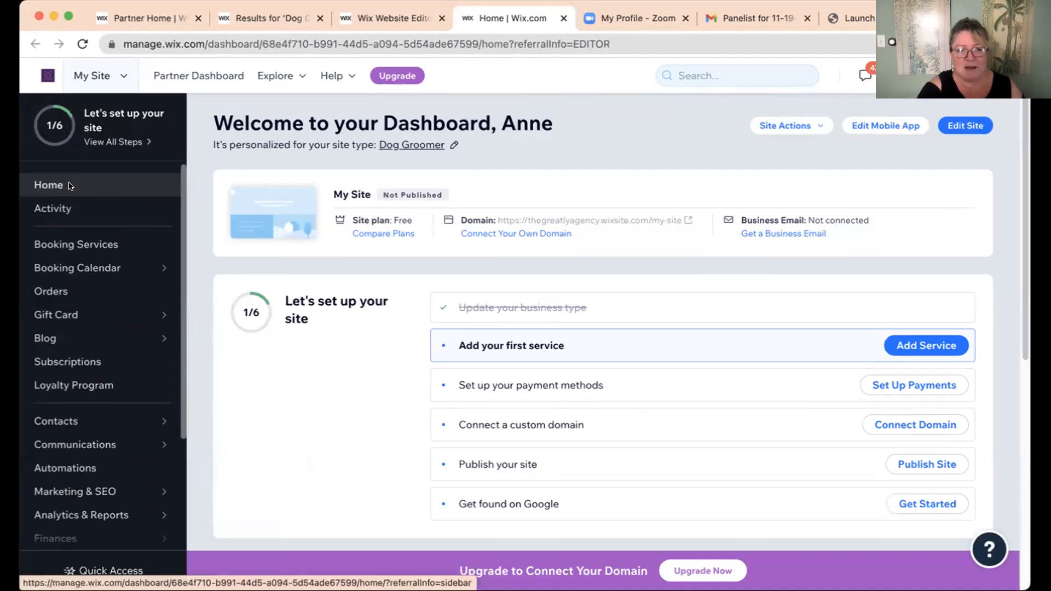
{"action": "left_click", "coordinate": [56, 246]}
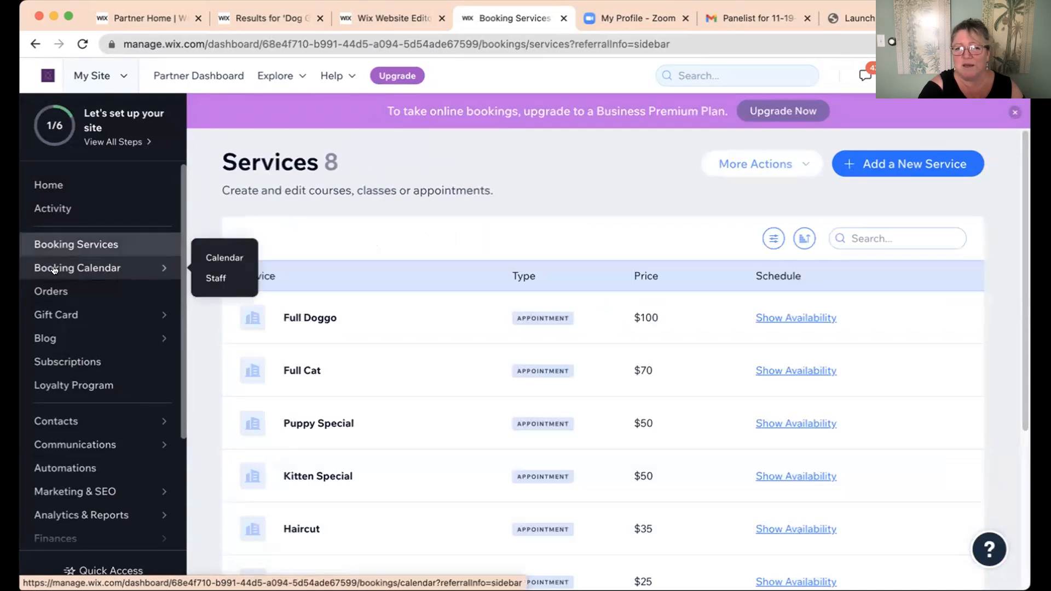
{"action": "left_click", "coordinate": [53, 269]}
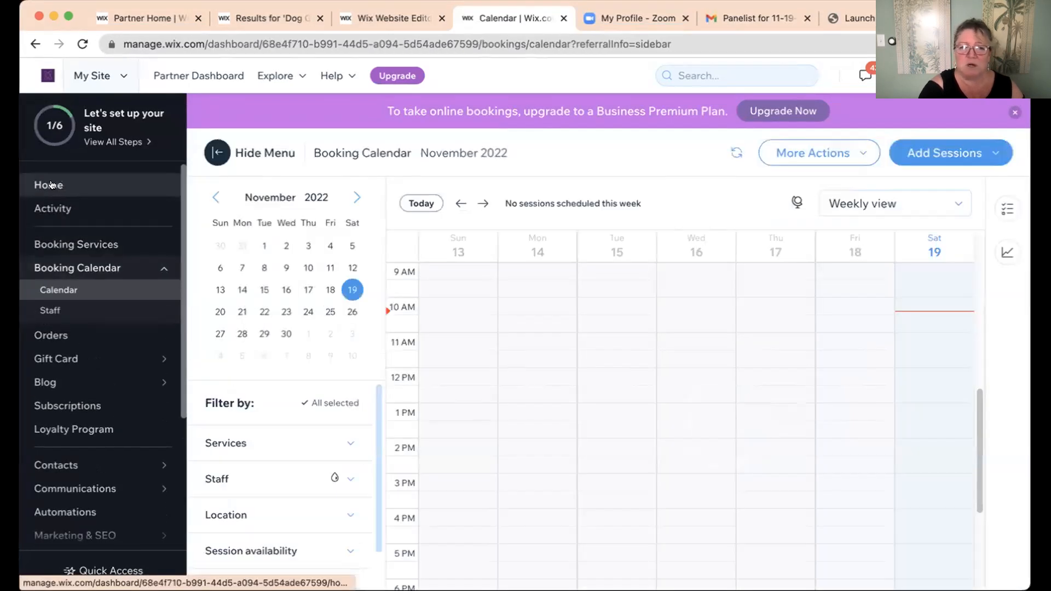
{"action": "left_click", "coordinate": [51, 184]}
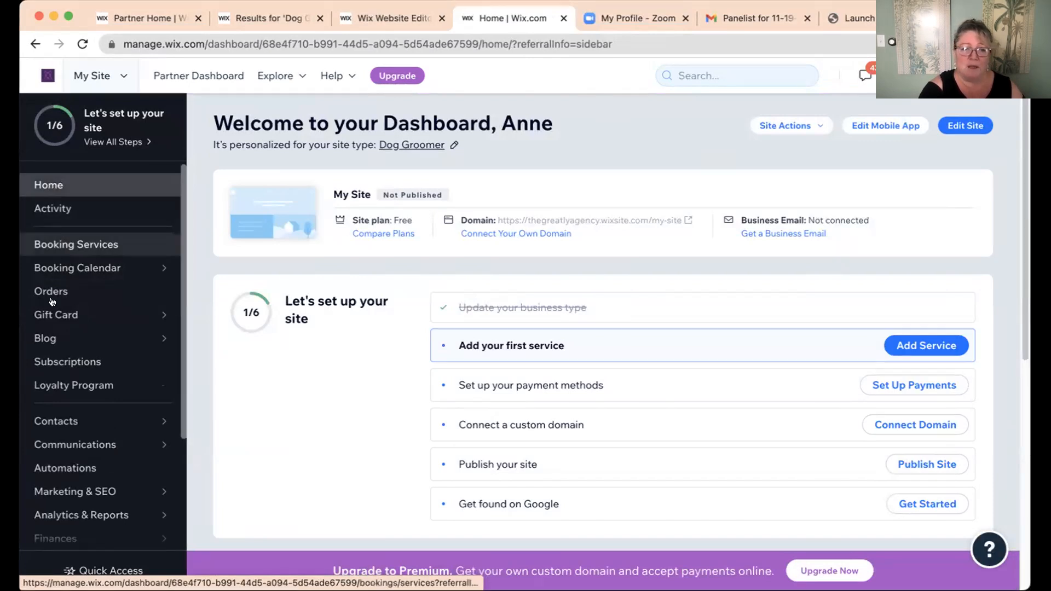
- Look through the marketing and SEO options and the site's general settings in the dashboard
{"action": "mouse_move", "coordinate": [45, 500]}
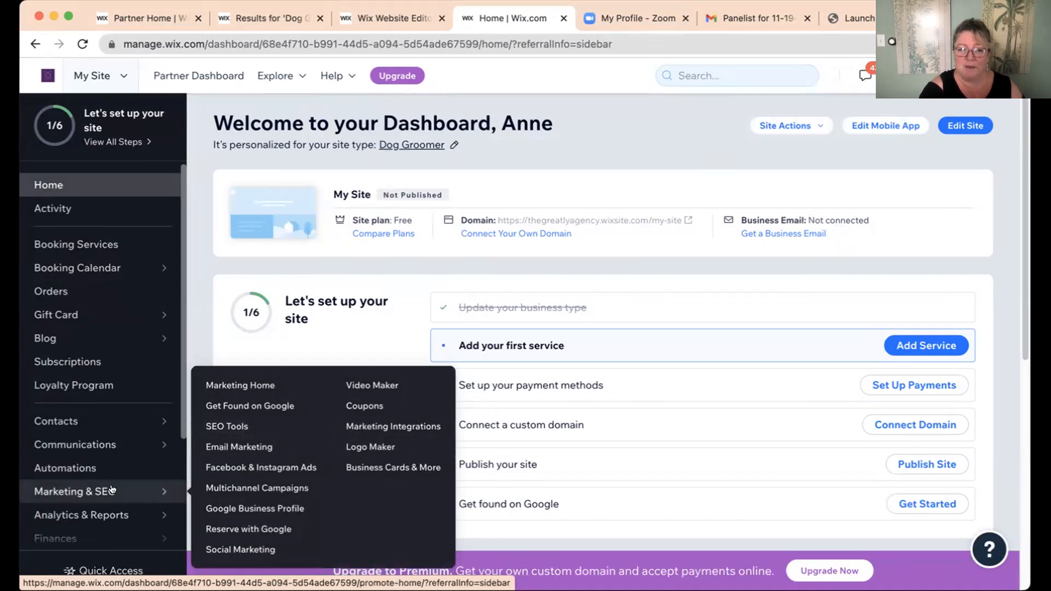
{"action": "scroll", "coordinate": [109, 490], "scroll_direction": "down", "scroll_amount": 5}
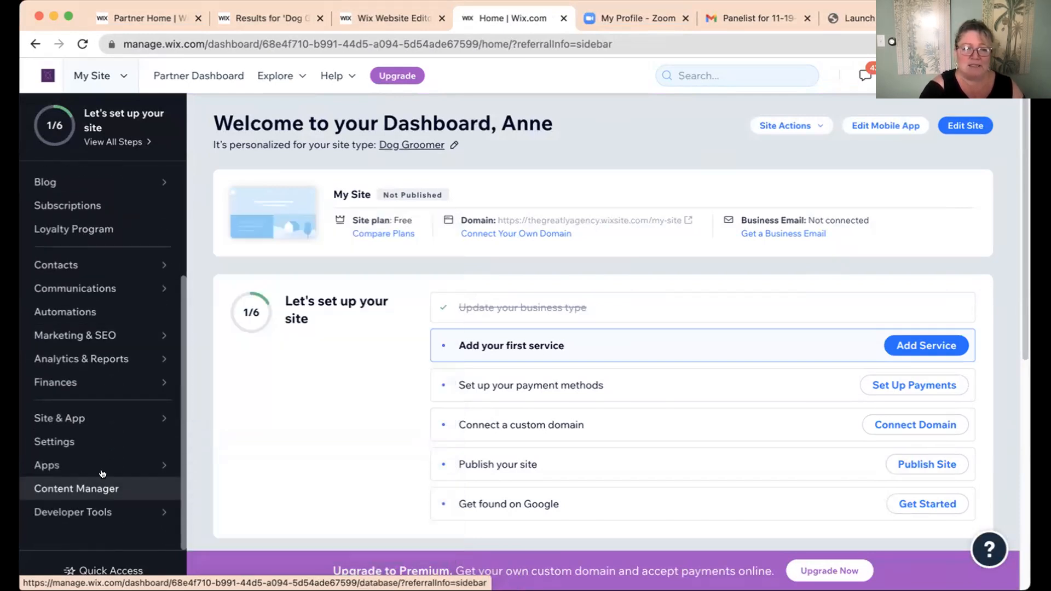
{"action": "left_click", "coordinate": [54, 441]}
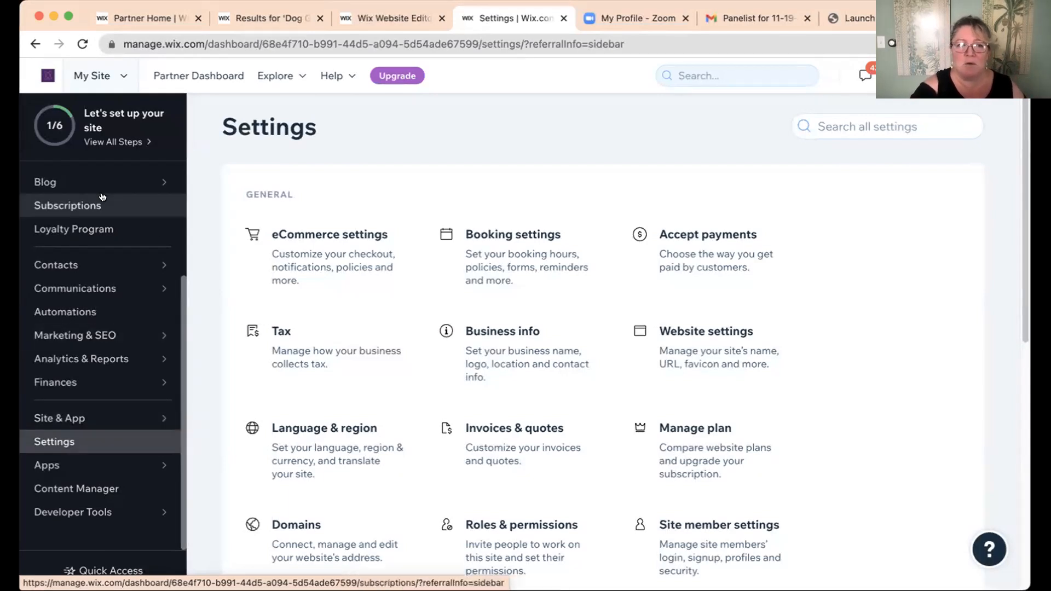
{"action": "scroll", "coordinate": [102, 197], "scroll_direction": "up", "scroll_amount": 3}
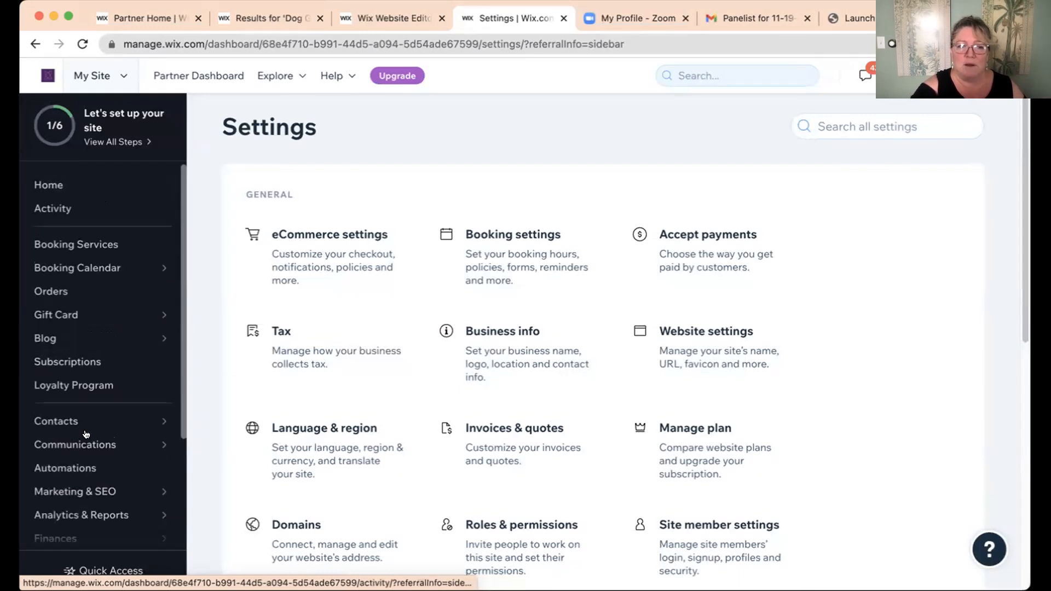
{"action": "scroll", "coordinate": [85, 433], "scroll_direction": "down", "scroll_amount": 2}
{"action": "mouse_move", "coordinate": [85, 419]}
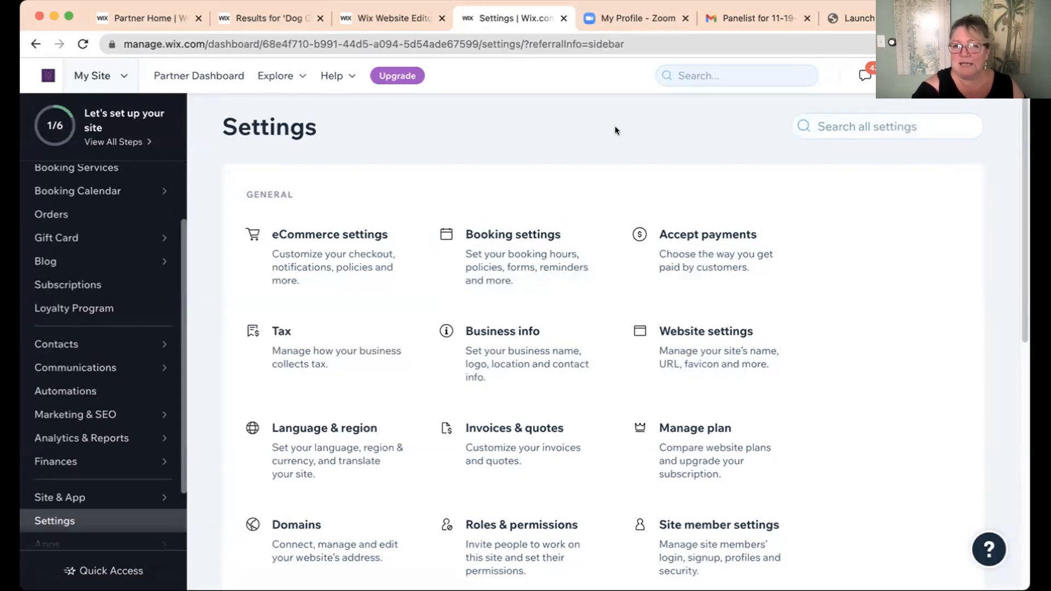
{"action": "scroll", "coordinate": [563, 155], "scroll_direction": "down", "scroll_amount": 2}
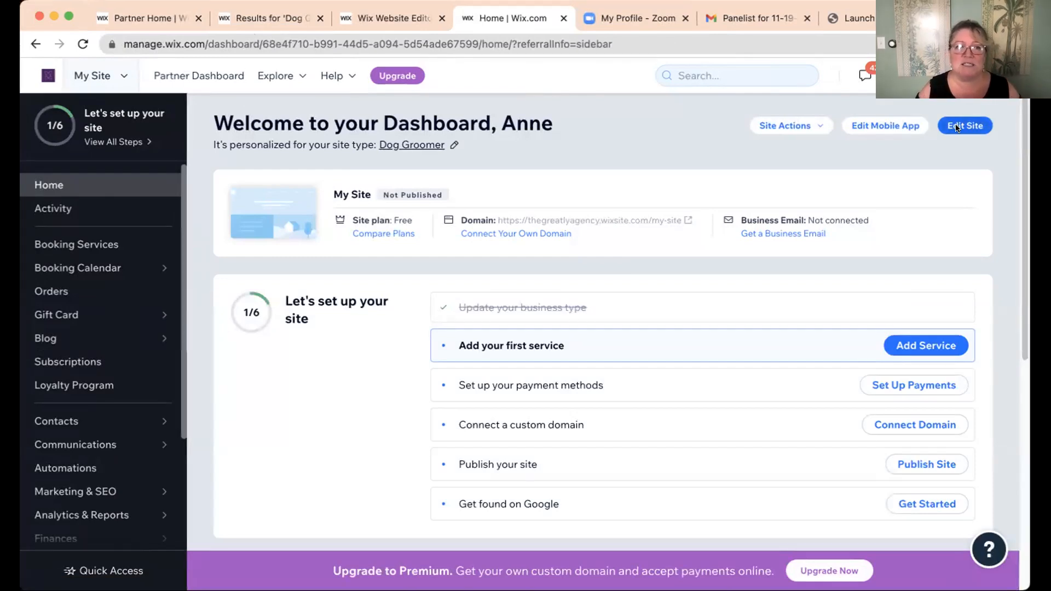
- Open the site for editing from the dashboard, preview its desktop version and return to editing
{"action": "left_click", "coordinate": [956, 126]}
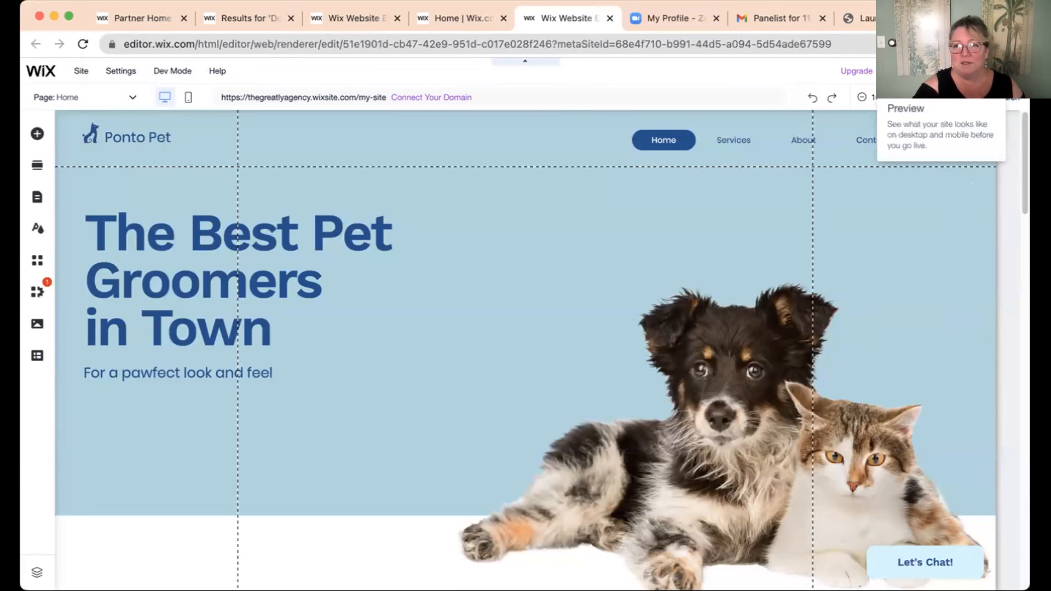
{"action": "left_click", "coordinate": [908, 70]}
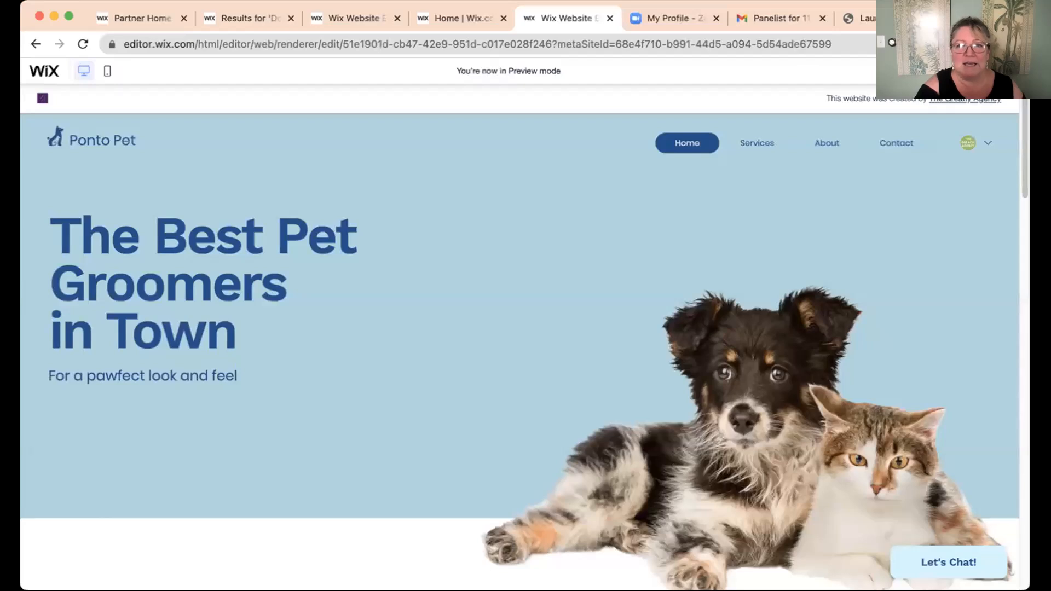
{"action": "left_click", "coordinate": [946, 71]}
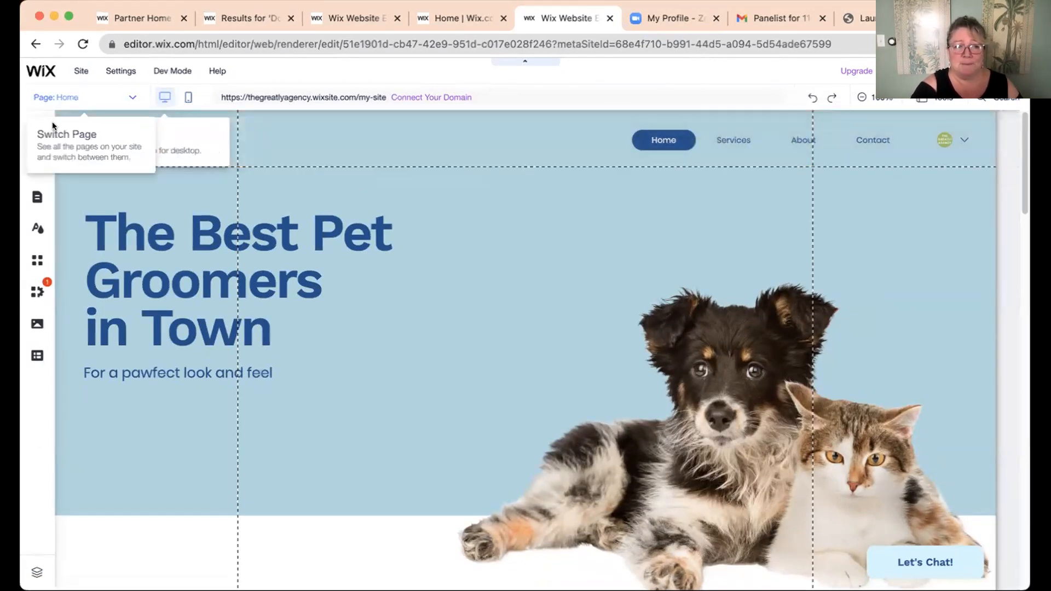
- Look over the editor's site settings options and the list of site, bookings and member pages
{"action": "mouse_move", "coordinate": [113, 70]}
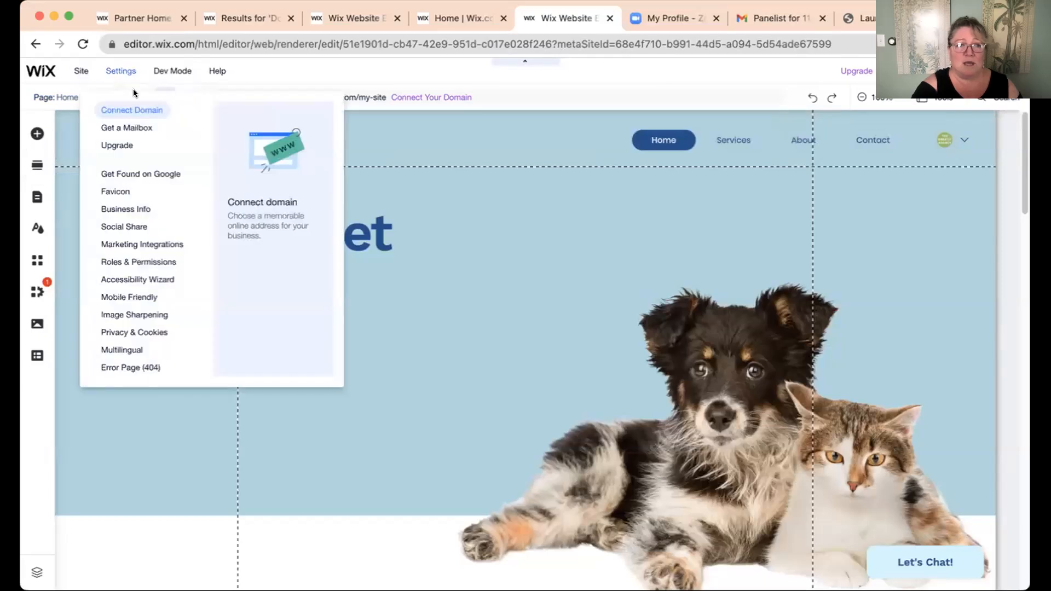
{"action": "left_click", "coordinate": [64, 96]}
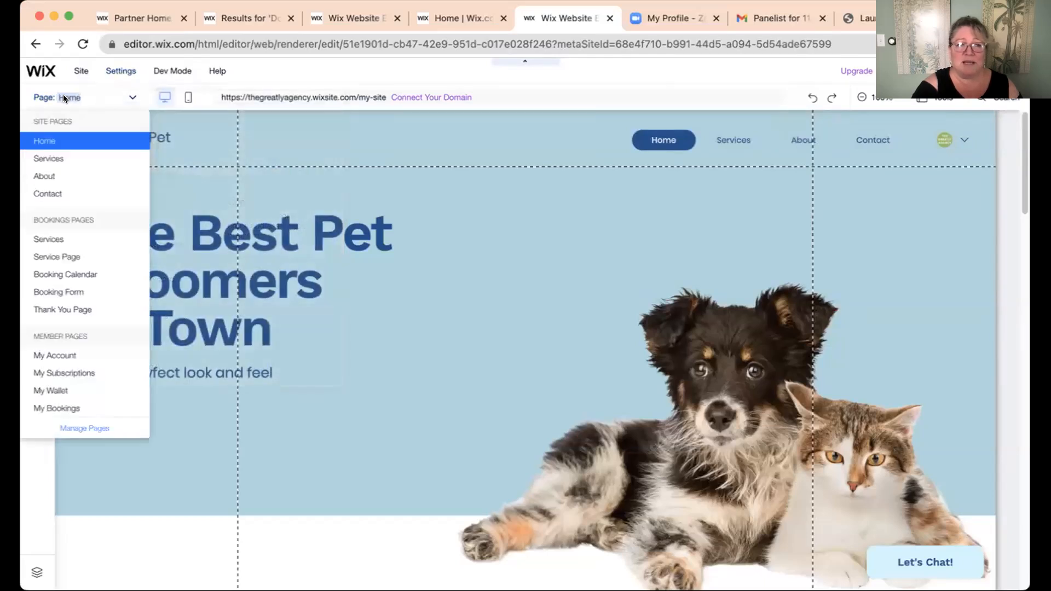
{"action": "left_click", "coordinate": [271, 73]}
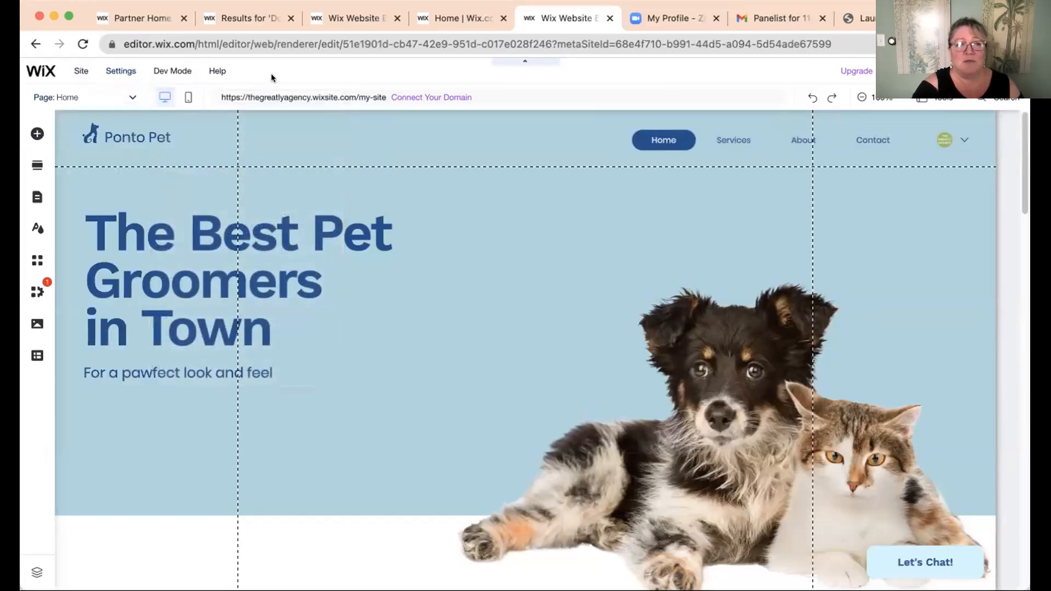
{"action": "left_click", "coordinate": [121, 98]}
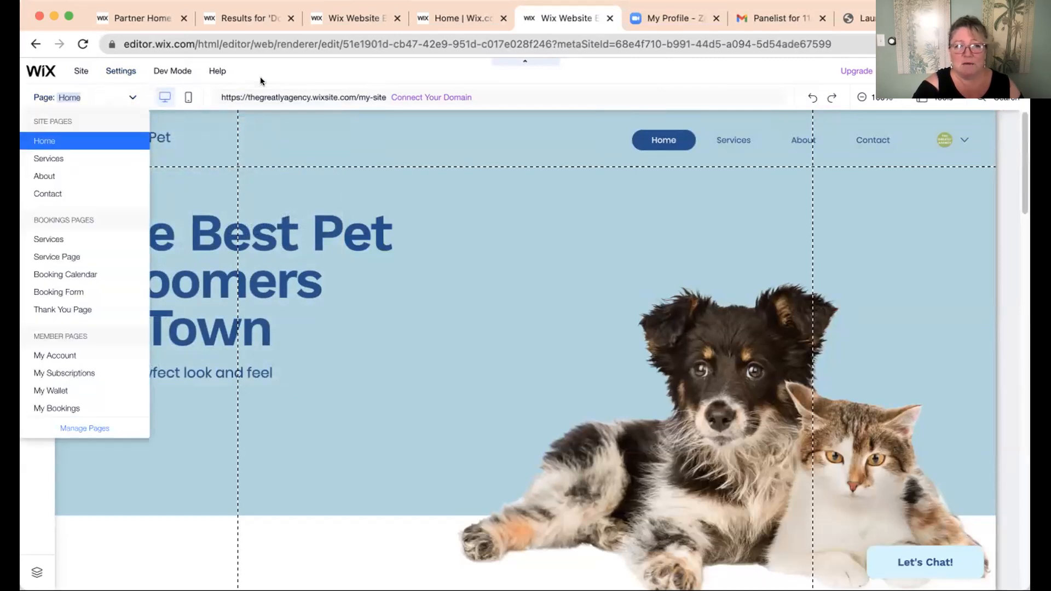
{"action": "left_click", "coordinate": [274, 69]}
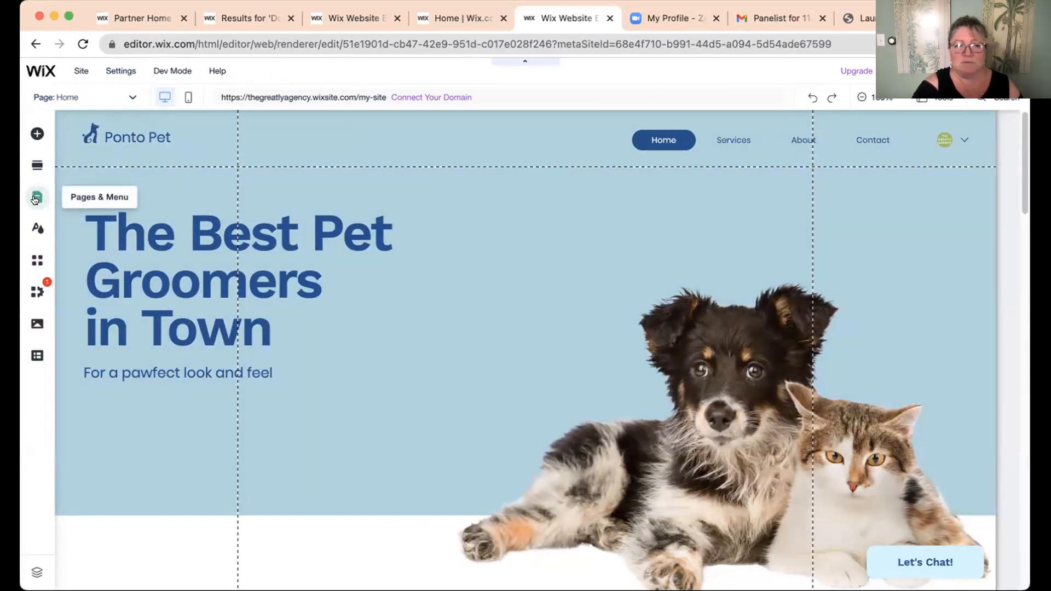
- View the site pages and menu, and browse the text, image, button, strip and decorative elements available to add
{"action": "left_click", "coordinate": [34, 200]}
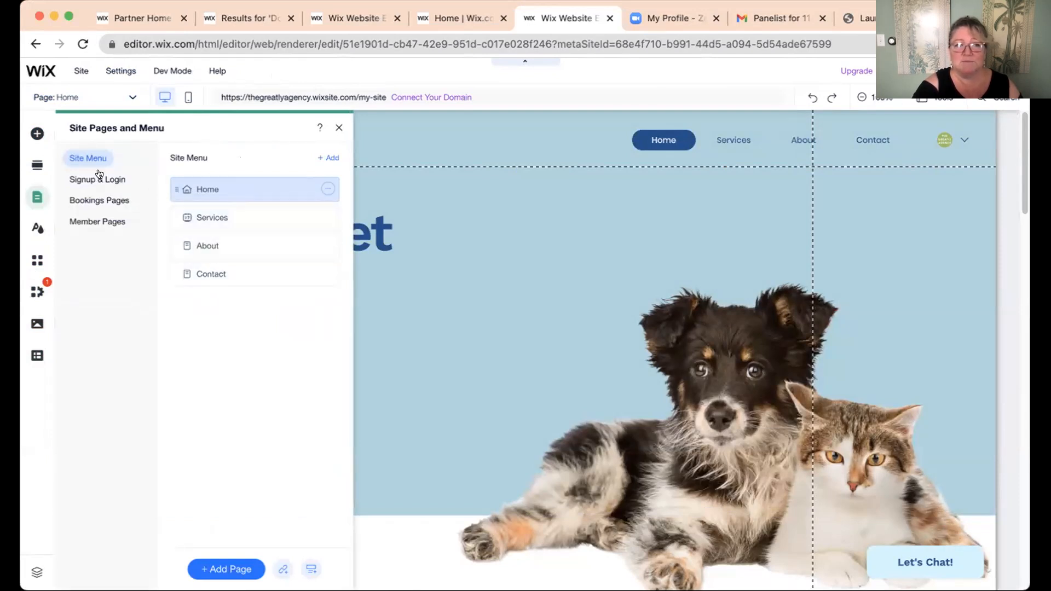
{"action": "left_click", "coordinate": [36, 134]}
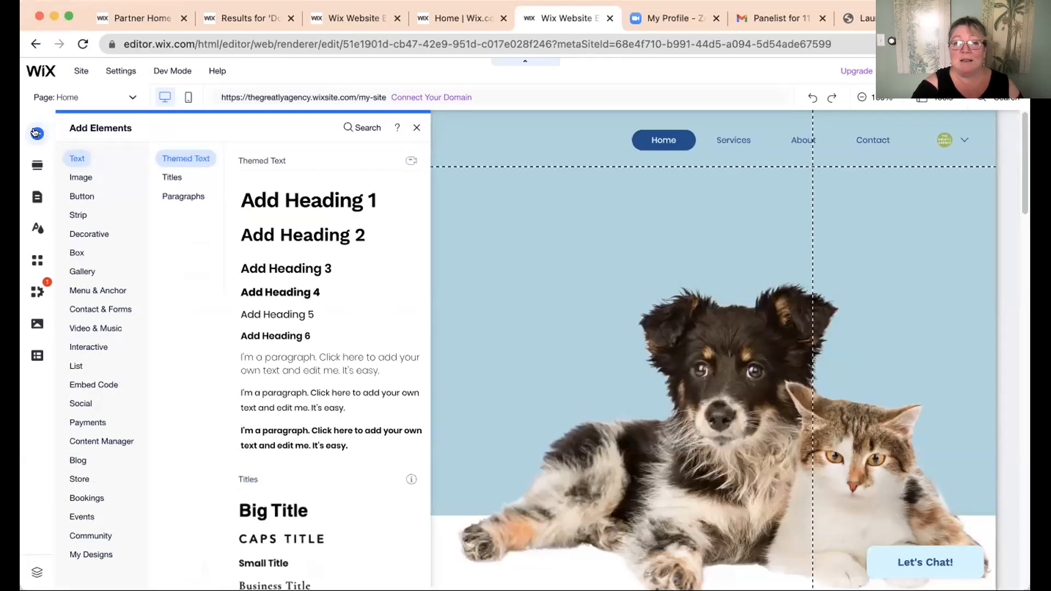
{"action": "left_click", "coordinate": [81, 177]}
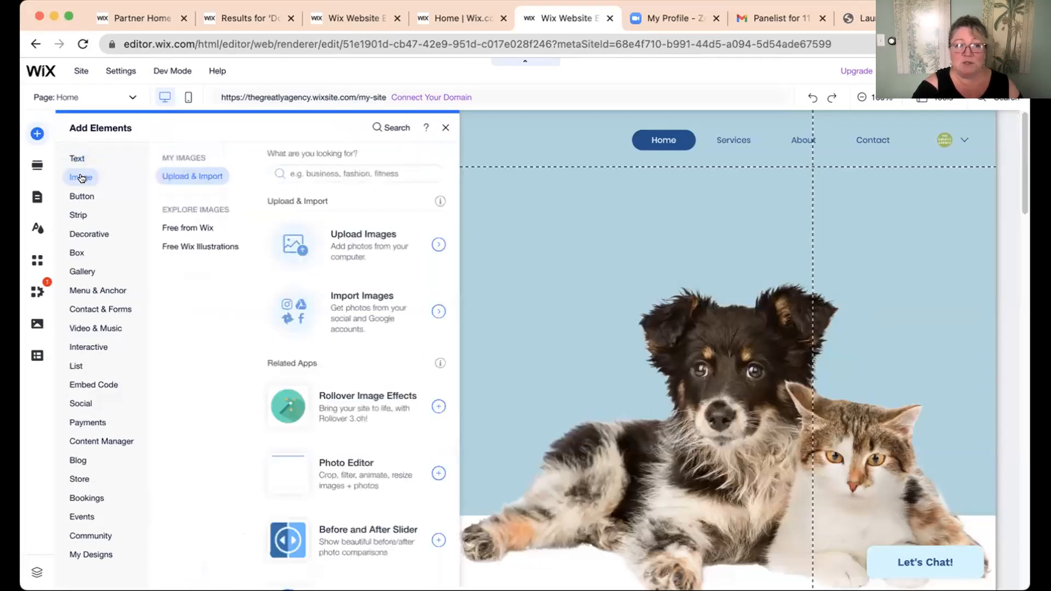
{"action": "left_click", "coordinate": [81, 196]}
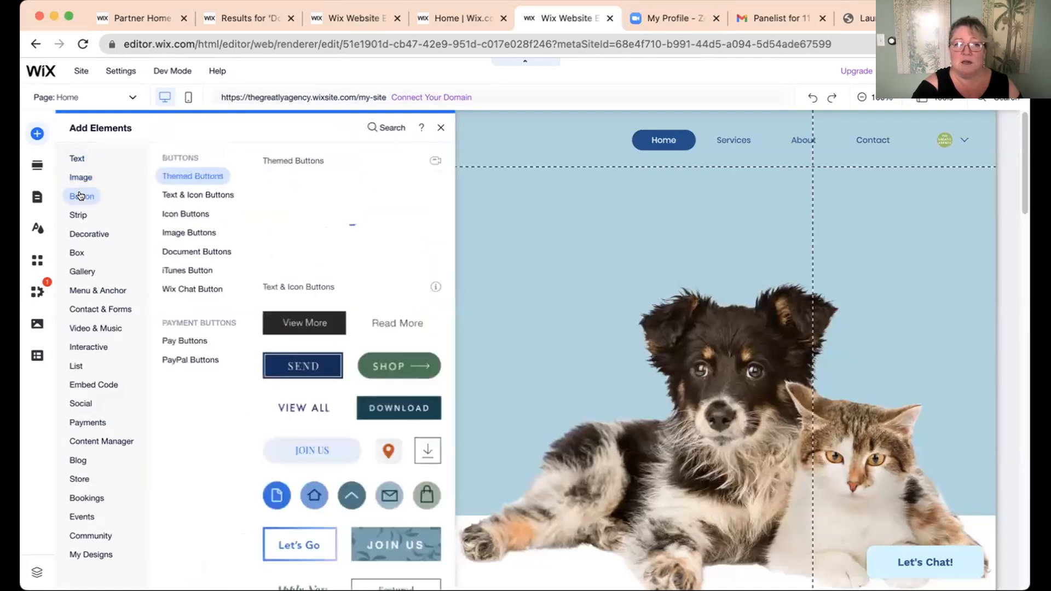
{"action": "left_click", "coordinate": [78, 214]}
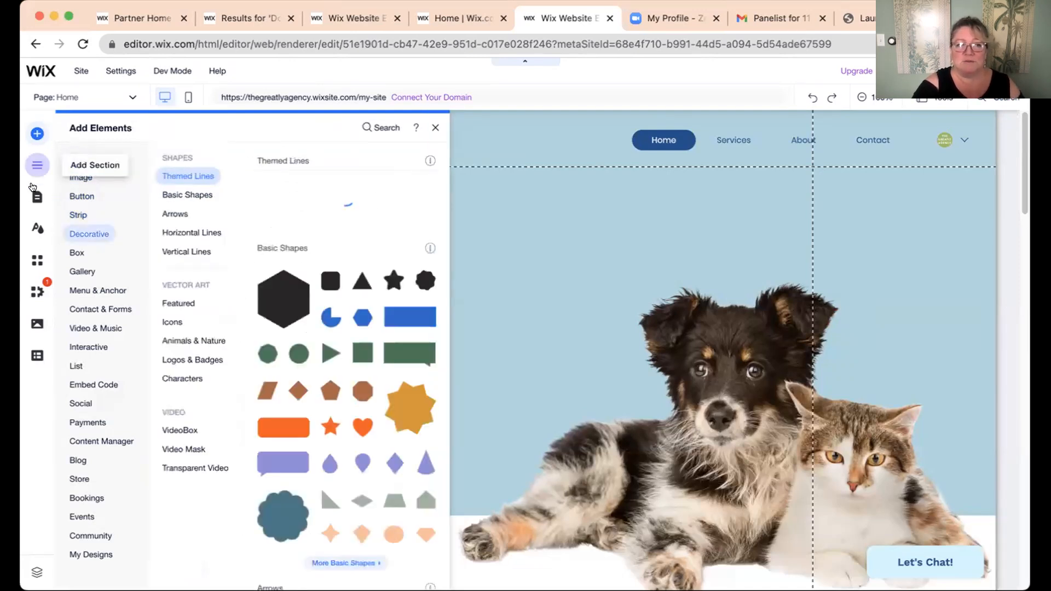
- Review the site design options for theme, page background and transitions, check the site menu's pages, and close both
{"action": "left_click", "coordinate": [34, 225]}
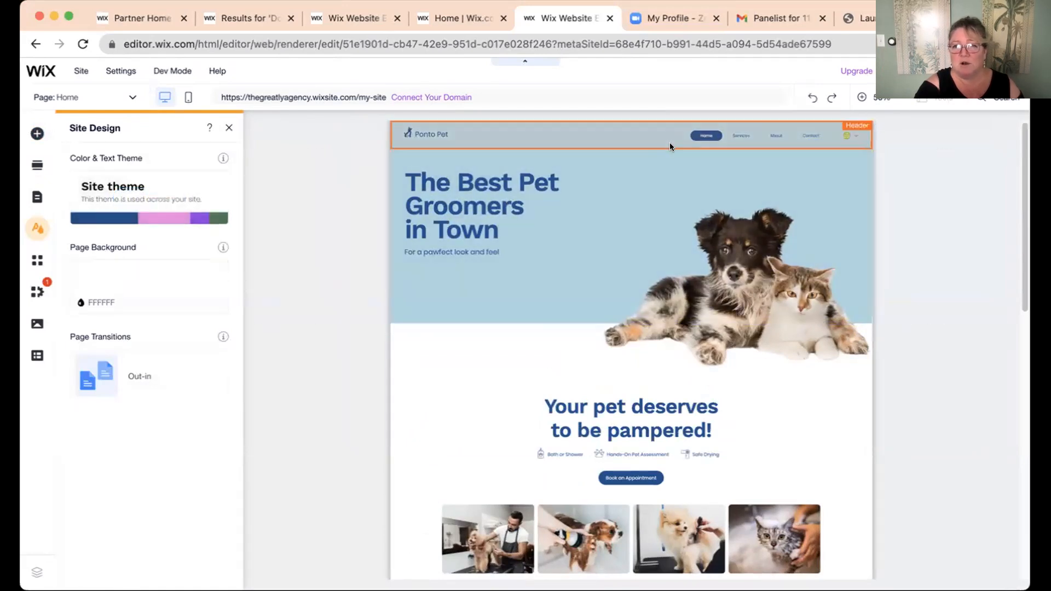
{"action": "left_click", "coordinate": [587, 392]}
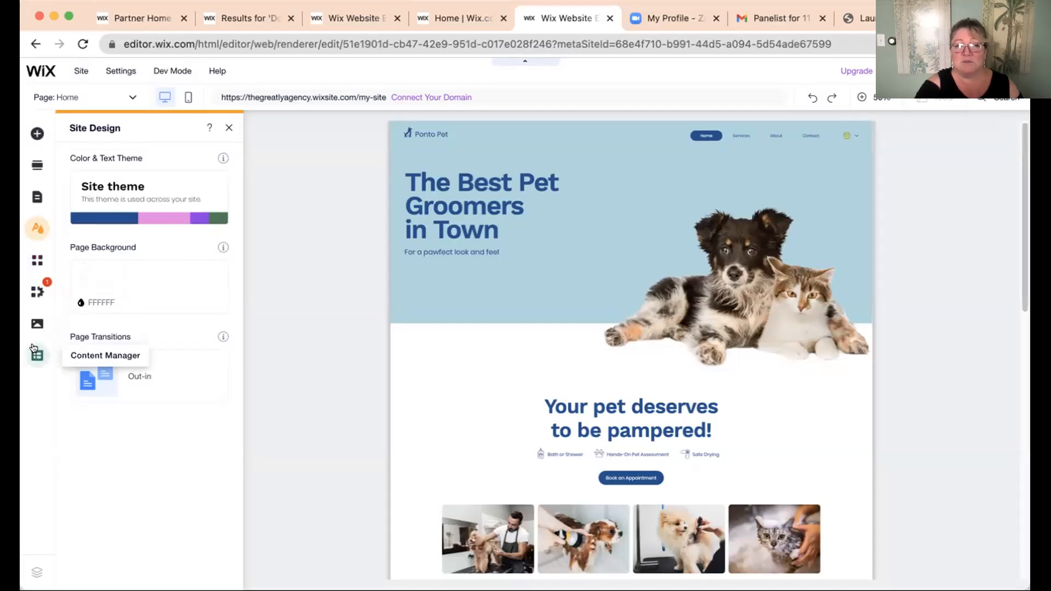
{"action": "left_click", "coordinate": [228, 127]}
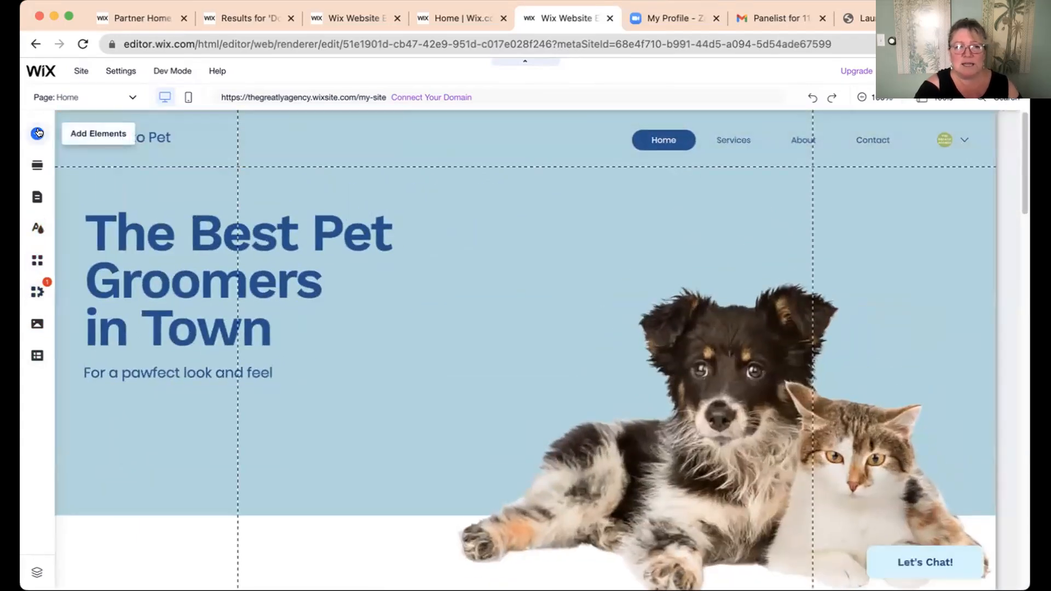
{"action": "left_click", "coordinate": [34, 200]}
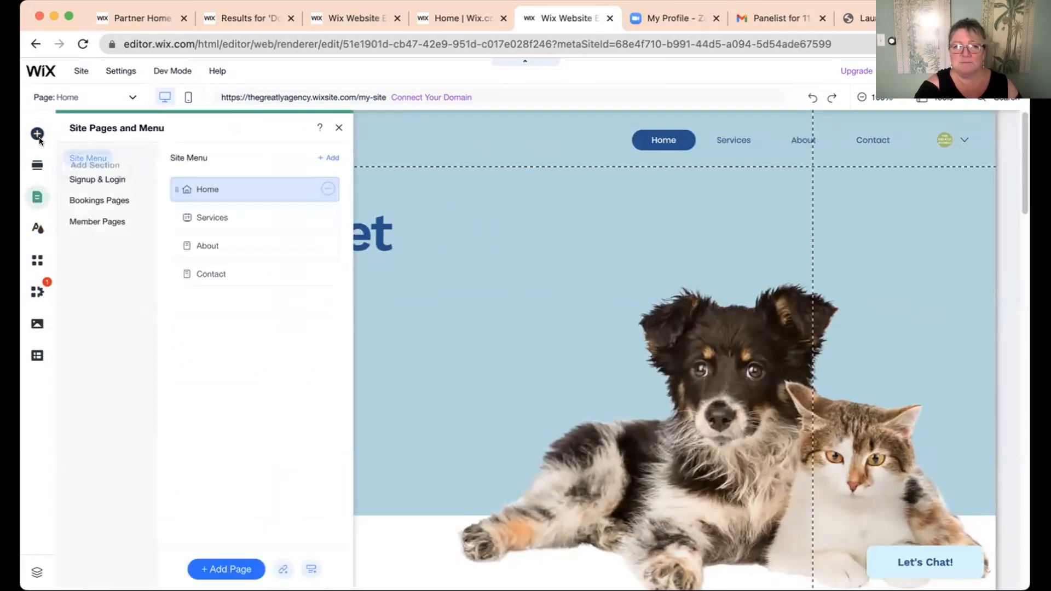
{"action": "left_click", "coordinate": [338, 127]}
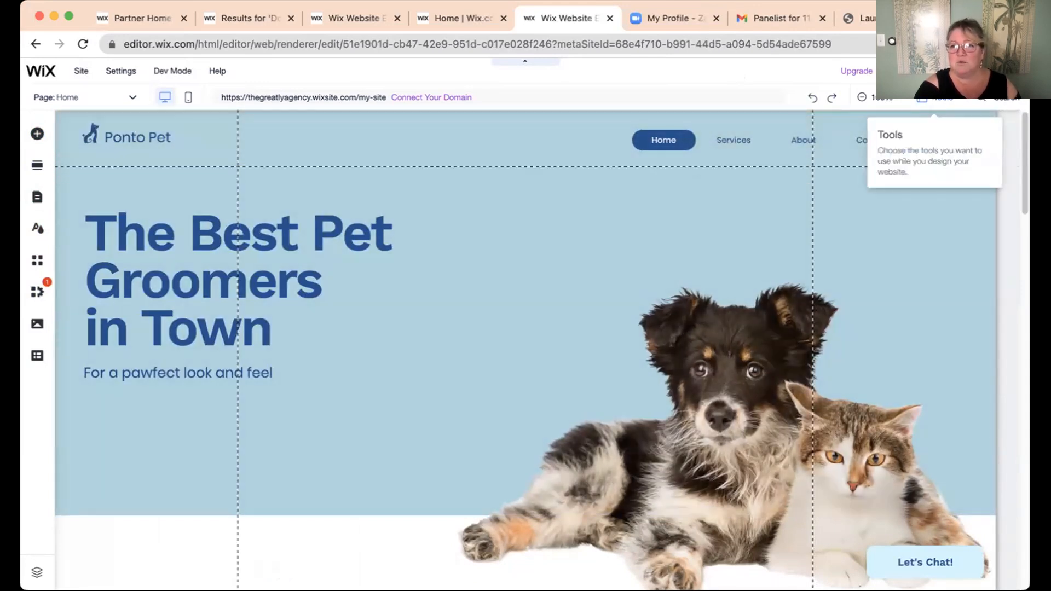
- Show the Layers list and select the page, footer and header layers to examine where each sits on the home page
{"action": "left_click", "coordinate": [936, 98]}
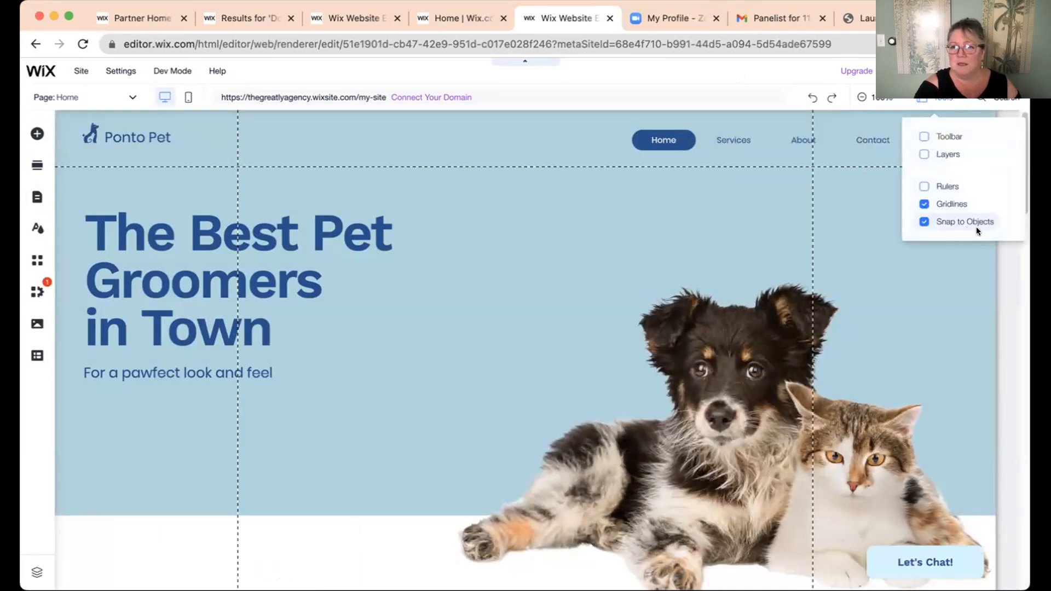
{"action": "left_click", "coordinate": [922, 153]}
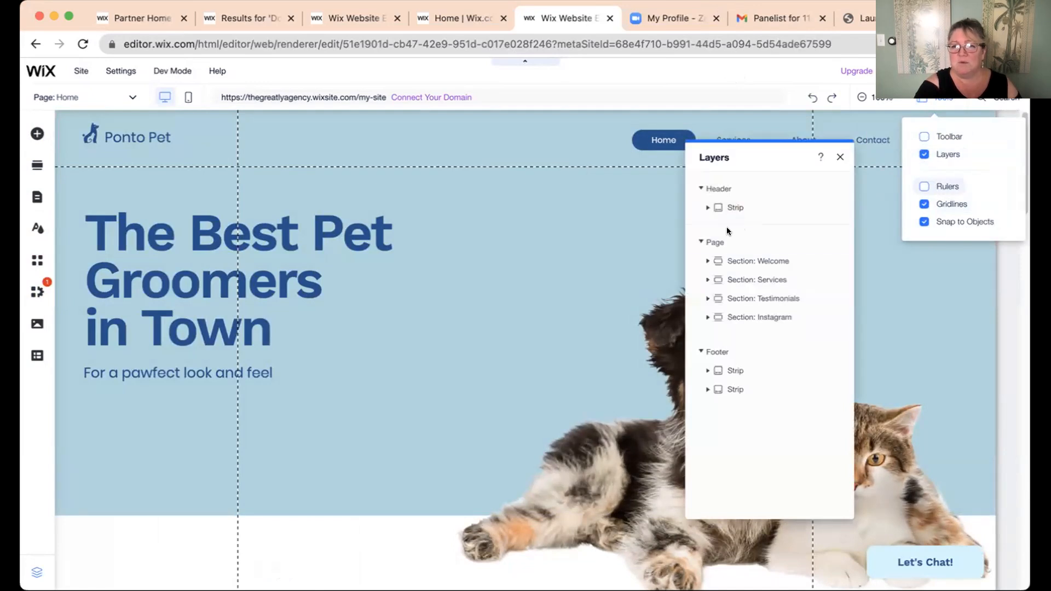
{"action": "left_click", "coordinate": [714, 236]}
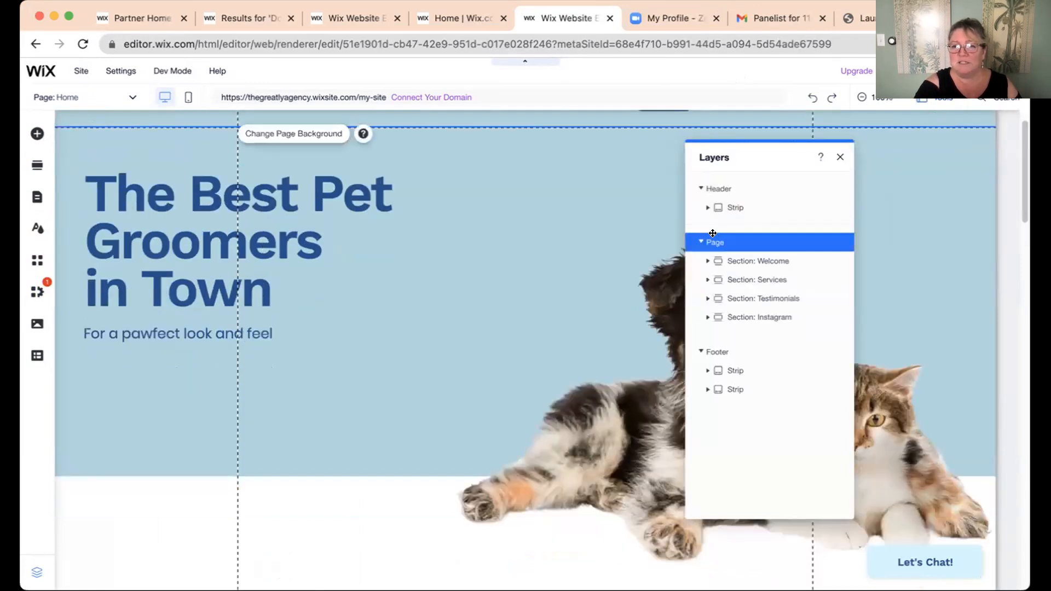
{"action": "left_click", "coordinate": [715, 351]}
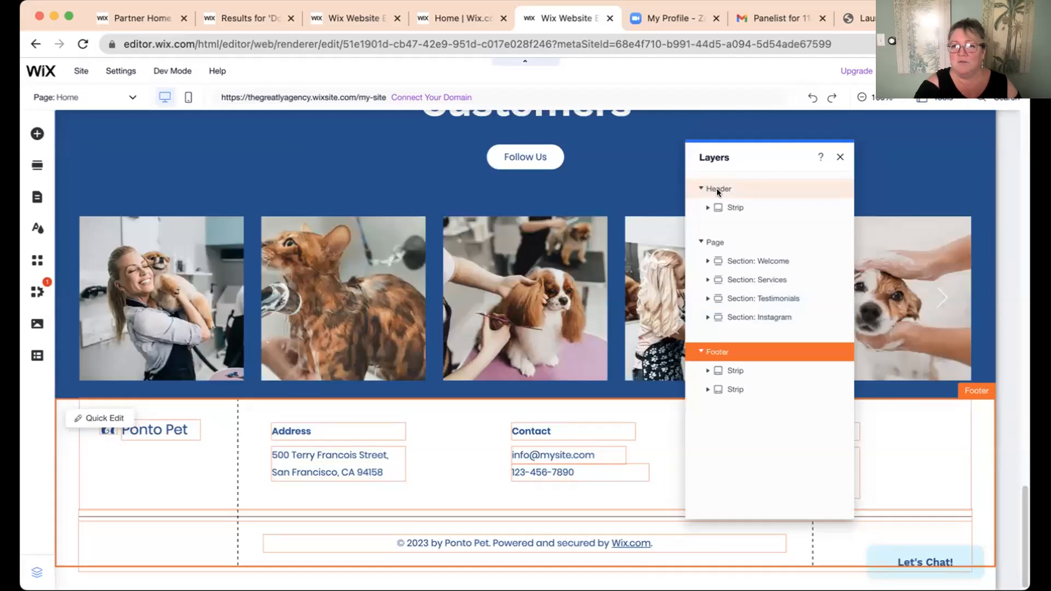
{"action": "left_click", "coordinate": [717, 189]}
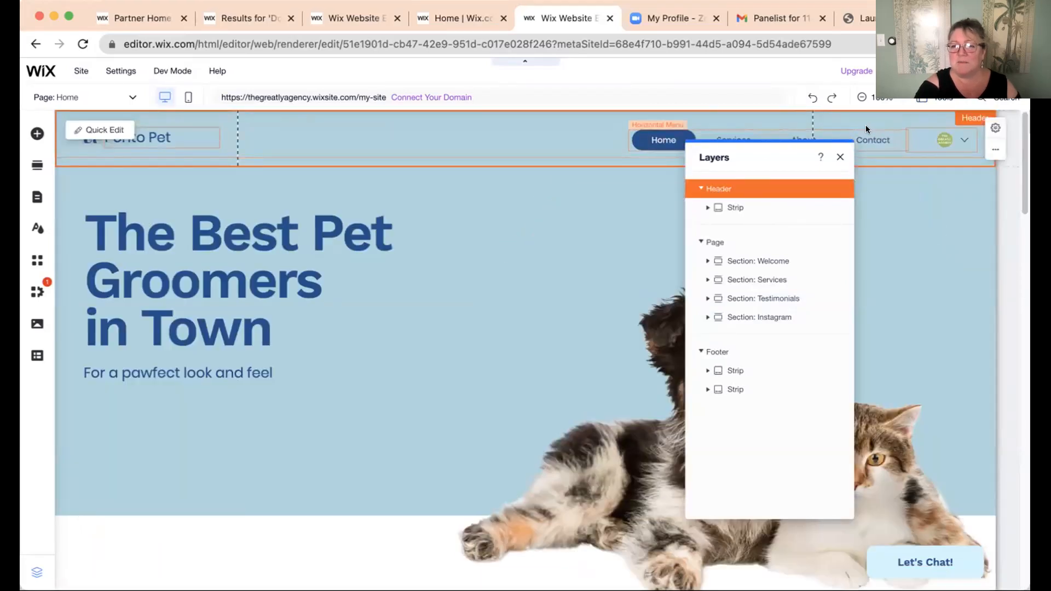
{"action": "left_click", "coordinate": [706, 350]}
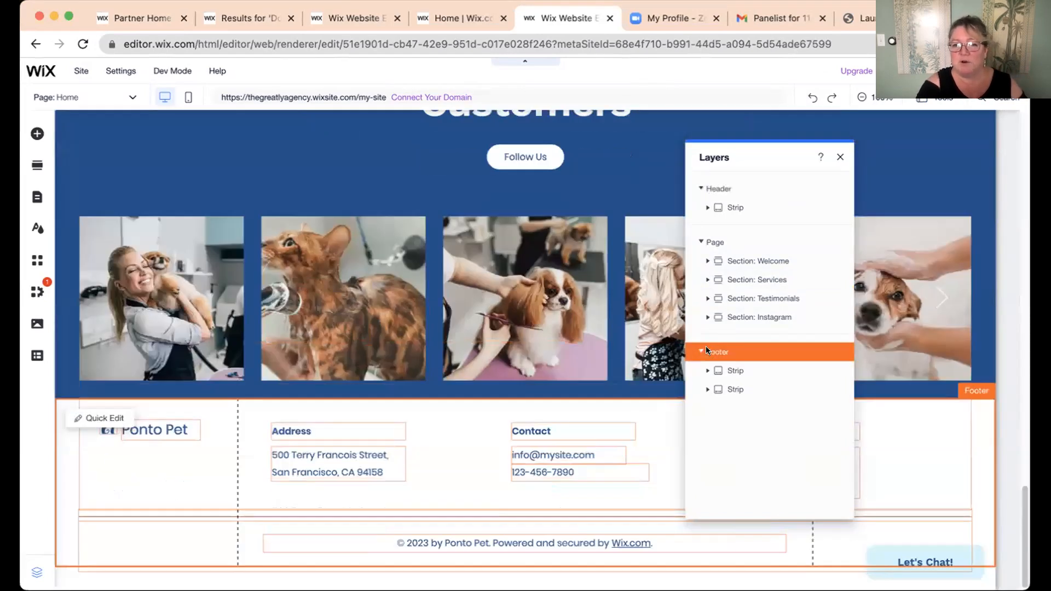
{"action": "left_click", "coordinate": [714, 245]}
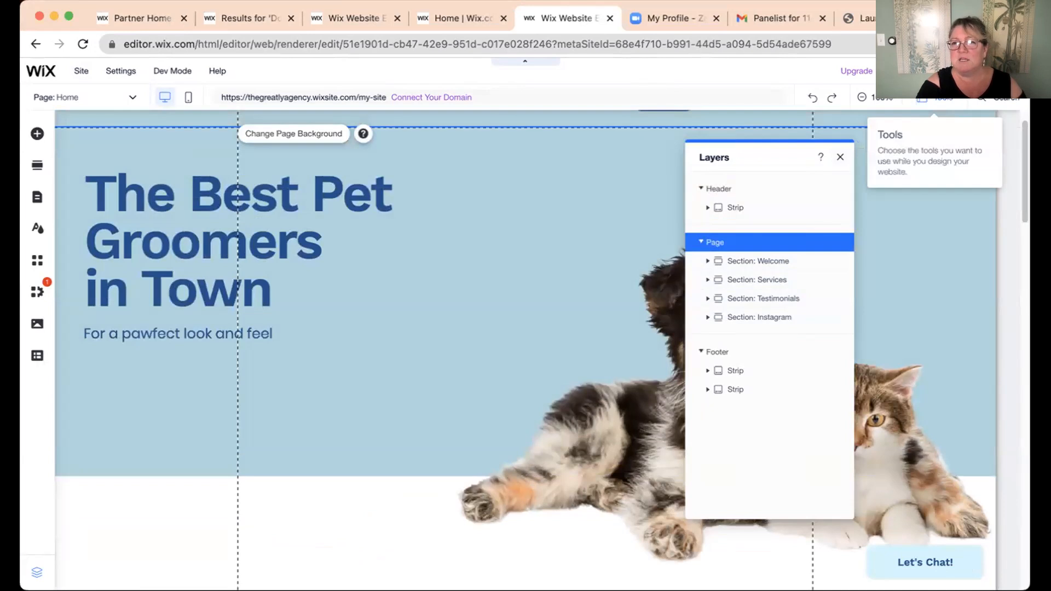
- Turn on the editing Toolbar among the editor tools and close the Layers list
{"action": "left_click", "coordinate": [936, 98]}
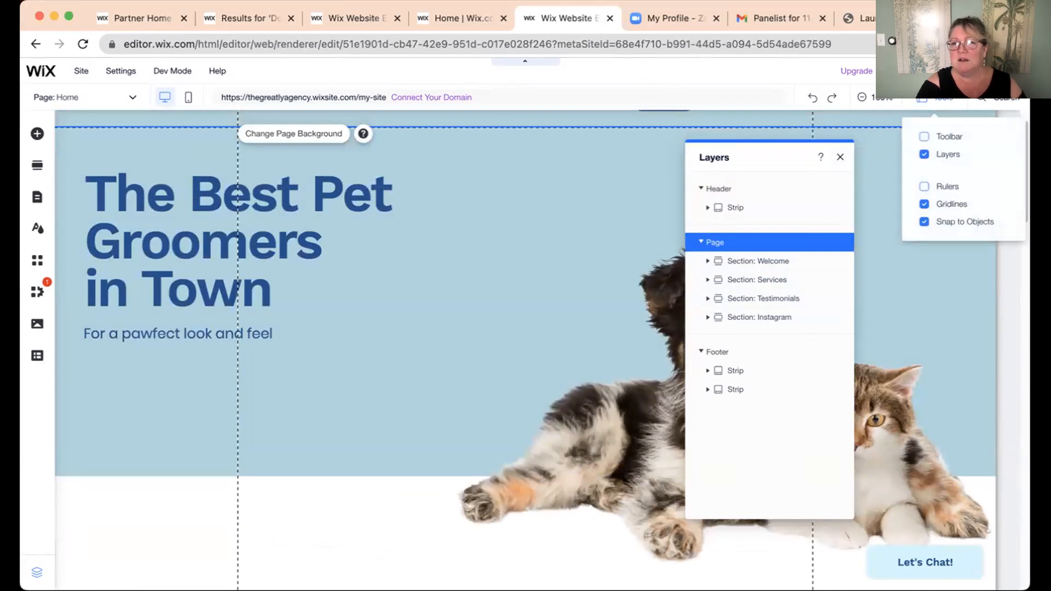
{"action": "left_click", "coordinate": [923, 137]}
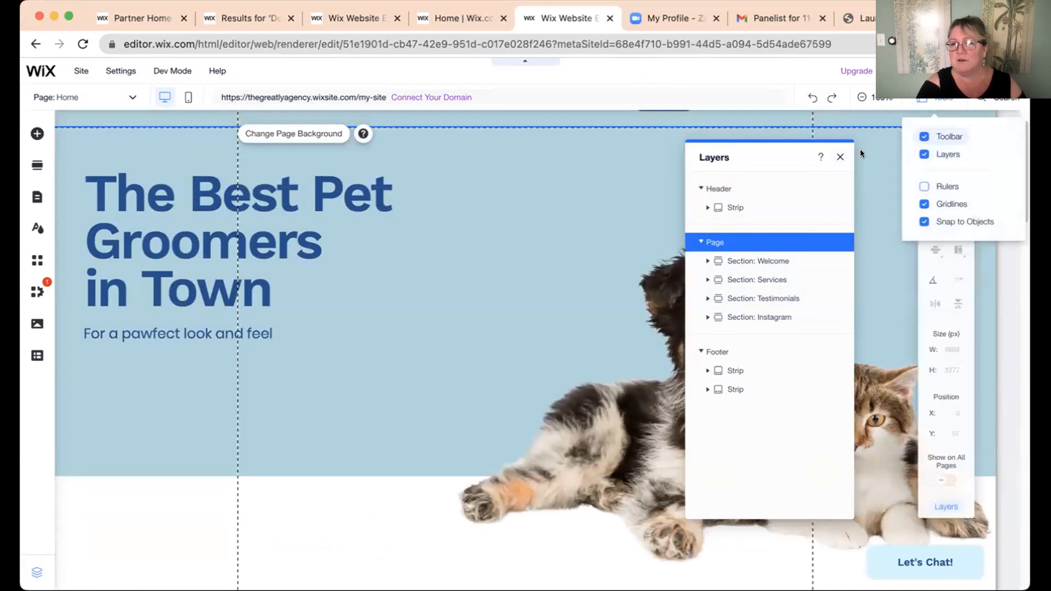
{"action": "left_click", "coordinate": [840, 158]}
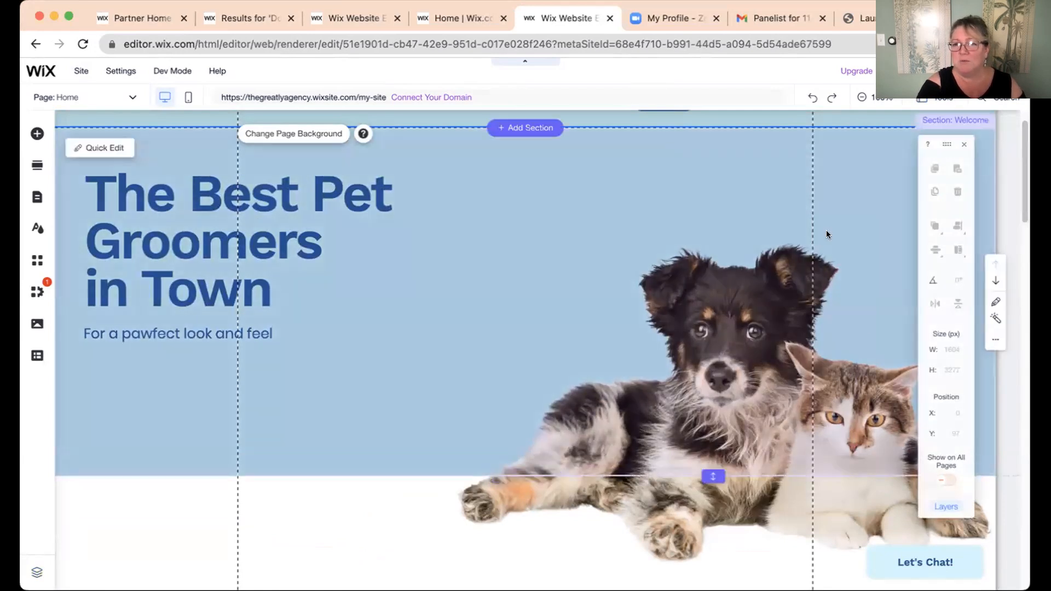
- Delete the blue strip in the home page's Welcome section and undo the deletion
{"action": "left_click", "coordinate": [858, 189]}
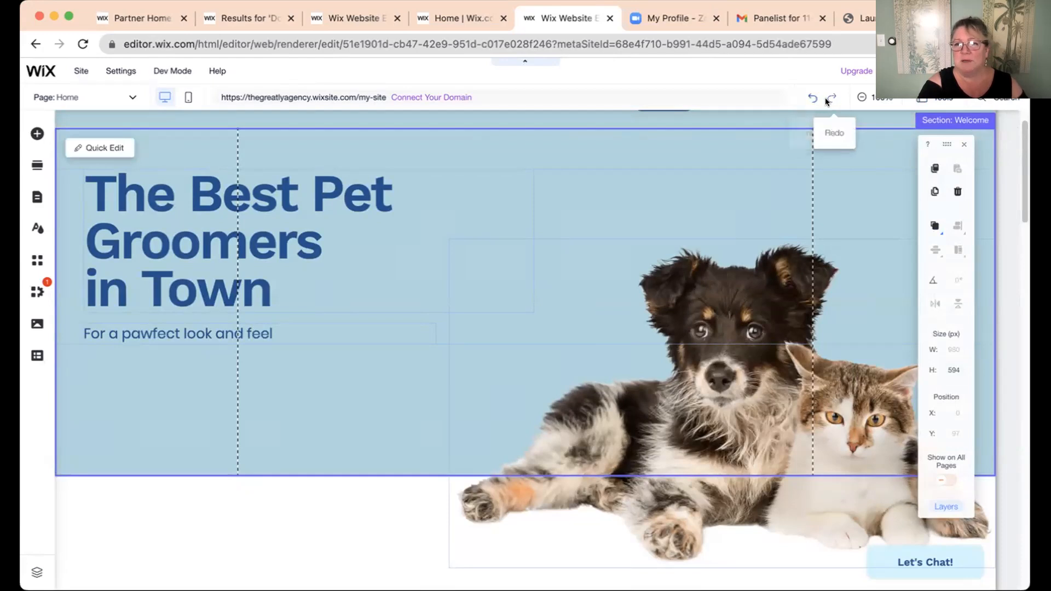
{"action": "left_click", "coordinate": [744, 154]}
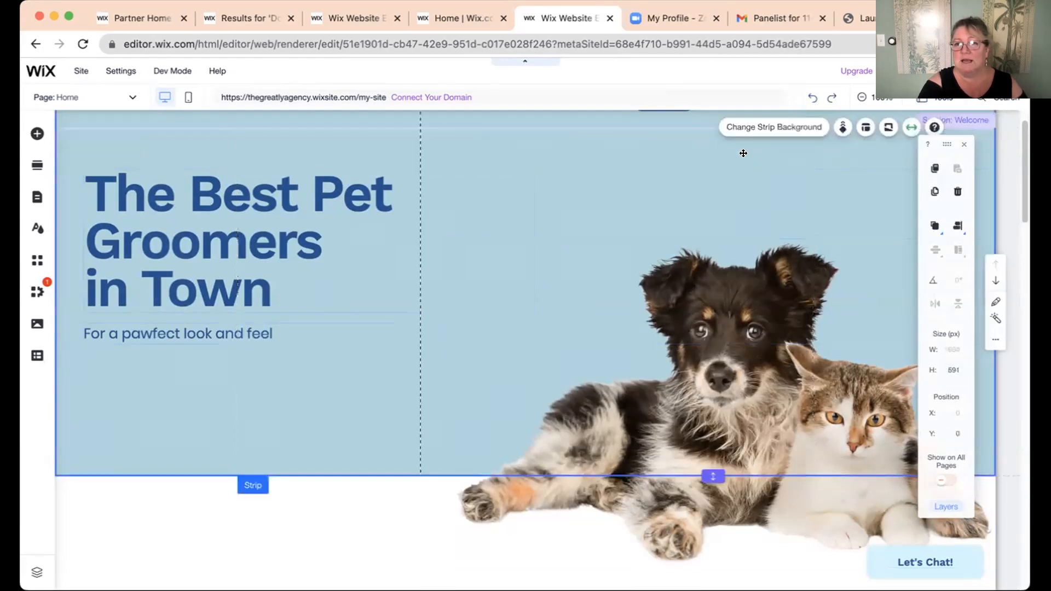
{"action": "key", "text": "Delete"}
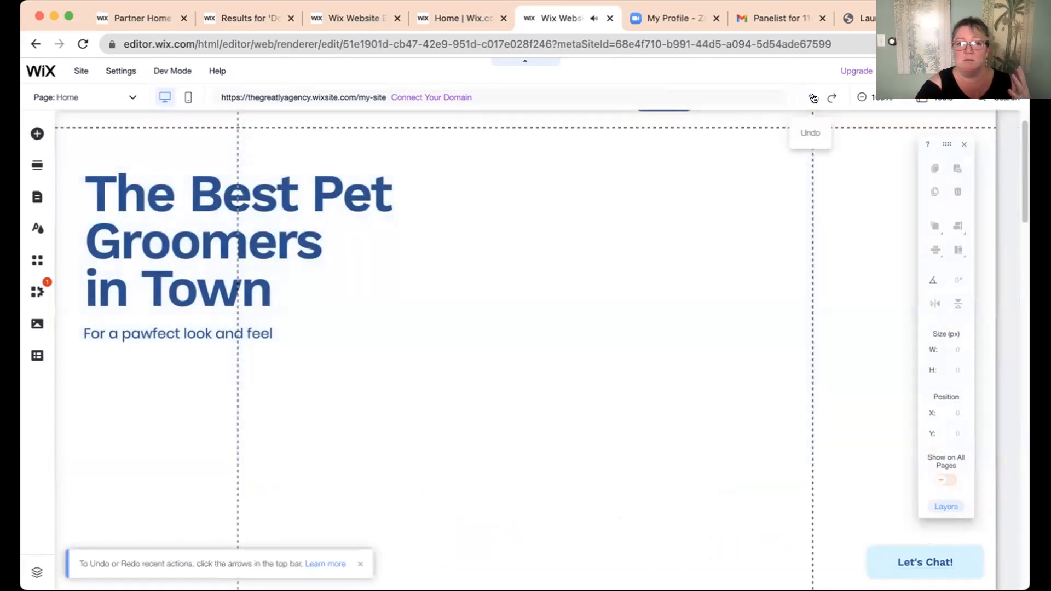
{"action": "left_click", "coordinate": [813, 97]}
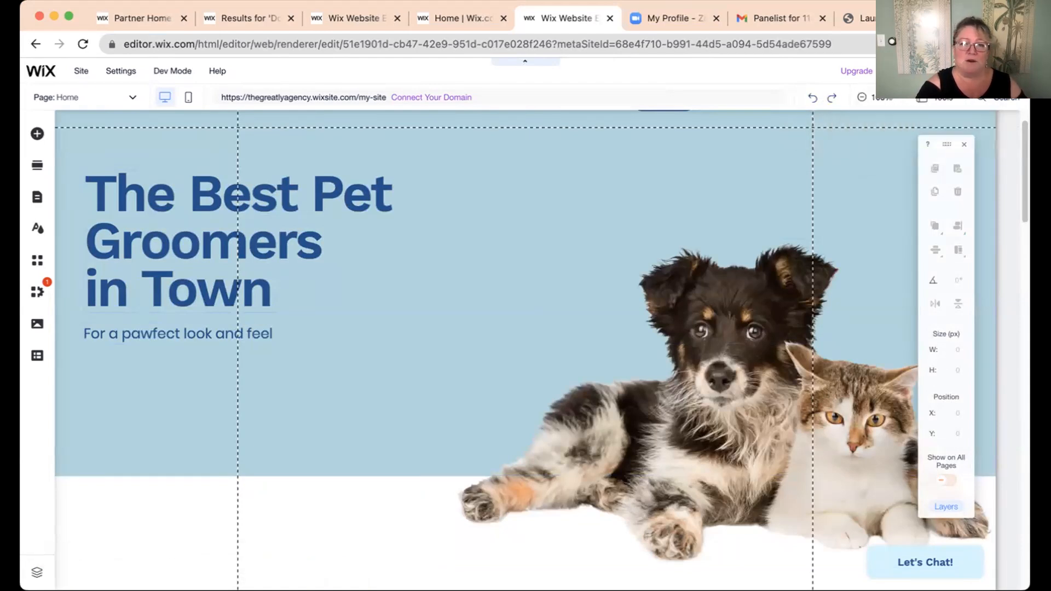
- View the Services, About and Contact pages from the site menu and return to the Home page
{"action": "left_click", "coordinate": [526, 215]}
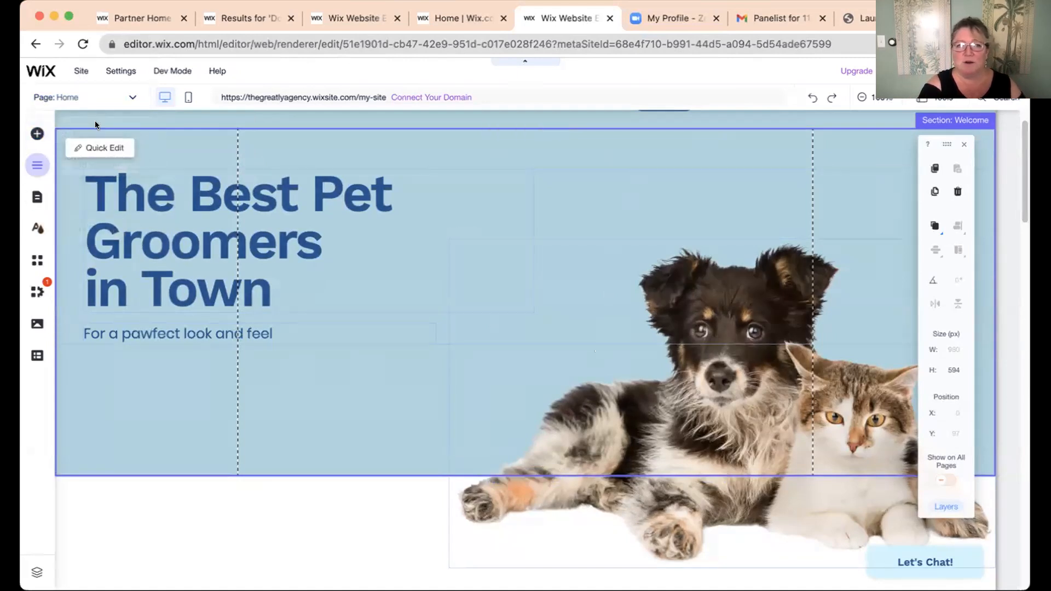
{"action": "left_click", "coordinate": [31, 196]}
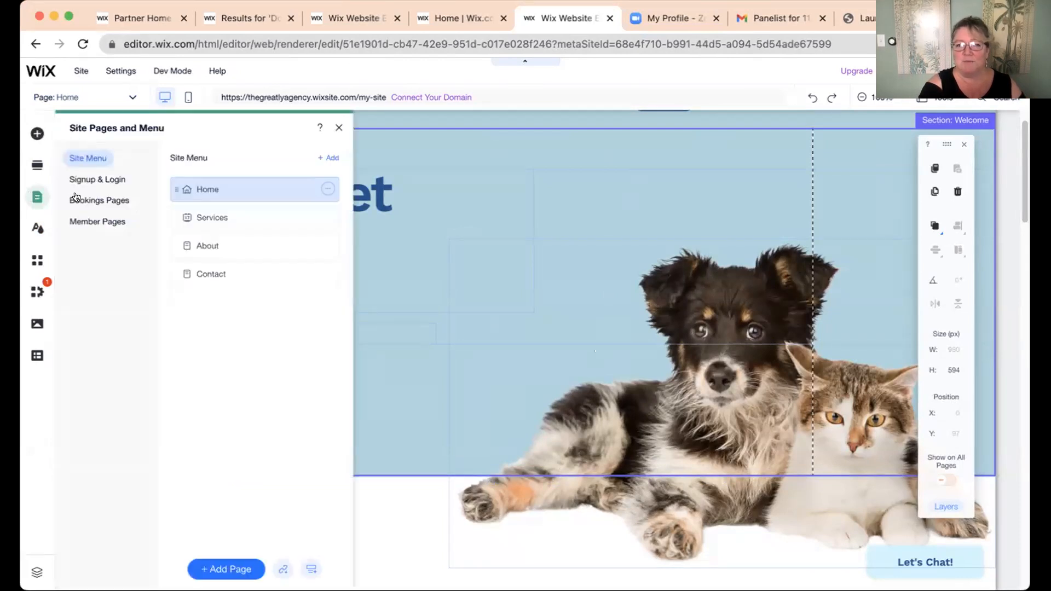
{"action": "left_click", "coordinate": [225, 216]}
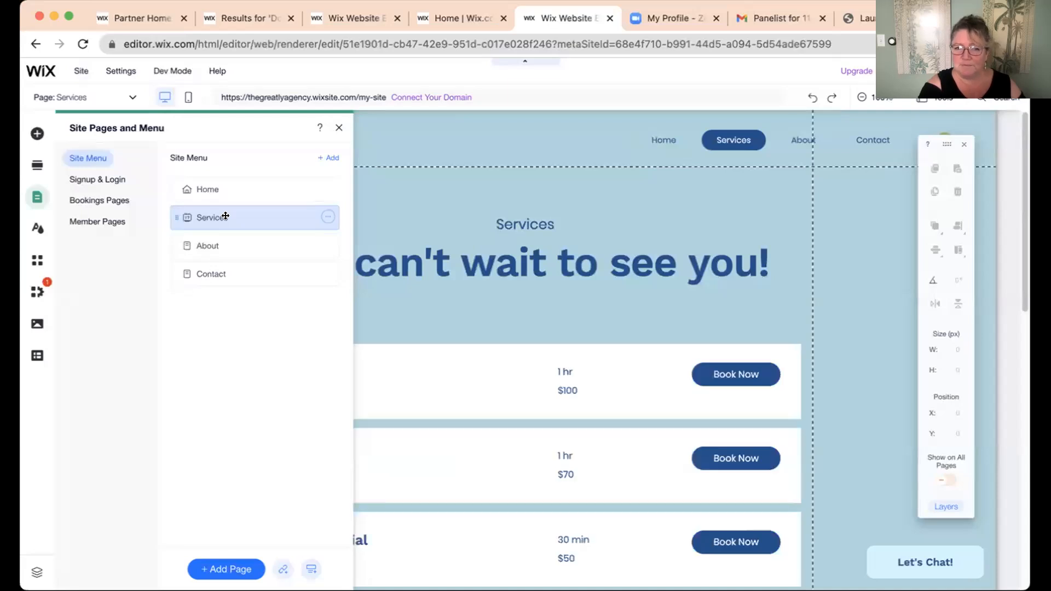
{"action": "left_click", "coordinate": [213, 234]}
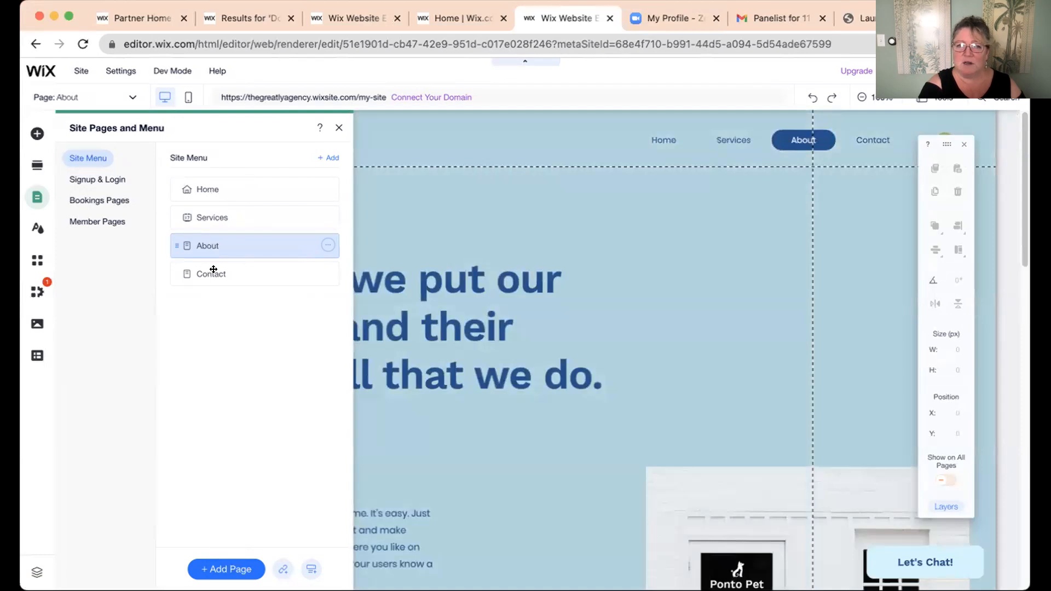
{"action": "left_click", "coordinate": [214, 271]}
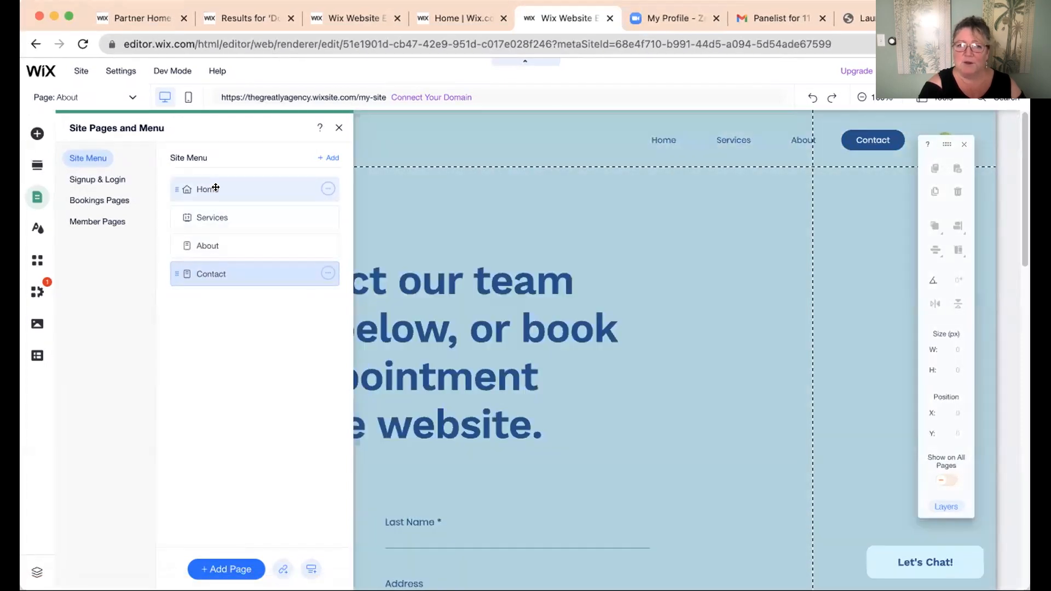
{"action": "left_click", "coordinate": [214, 188]}
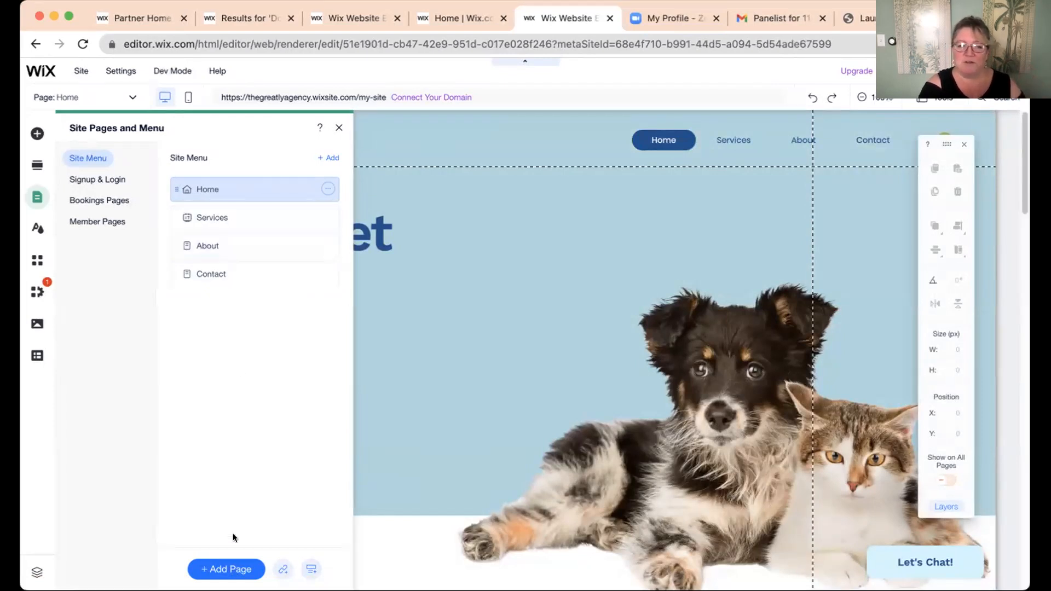
- Browse the About page templates and add a new page based on the Team grid design
{"action": "left_click", "coordinate": [217, 564]}
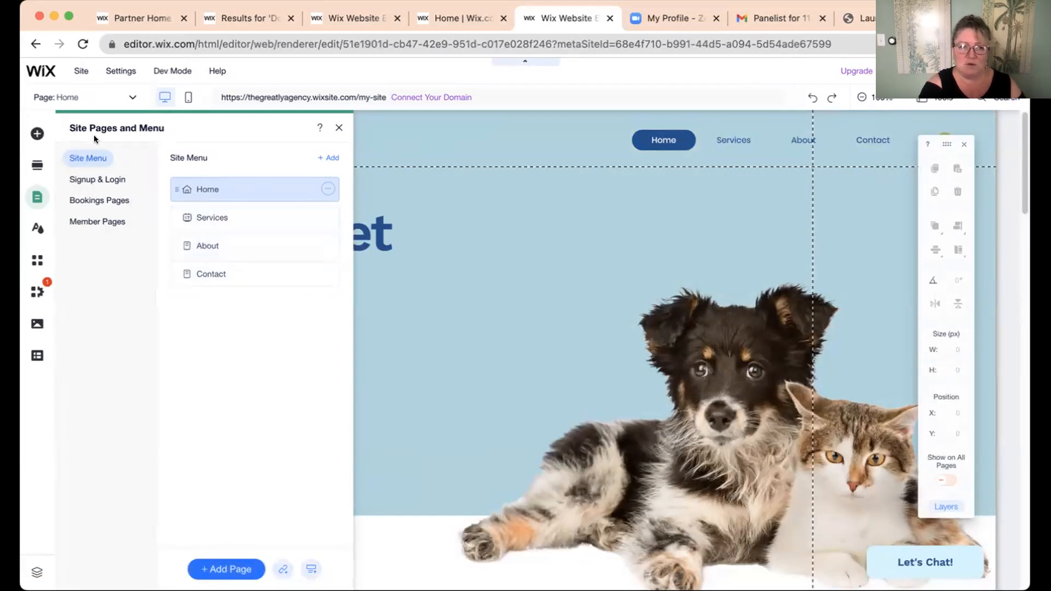
{"action": "left_click", "coordinate": [227, 568]}
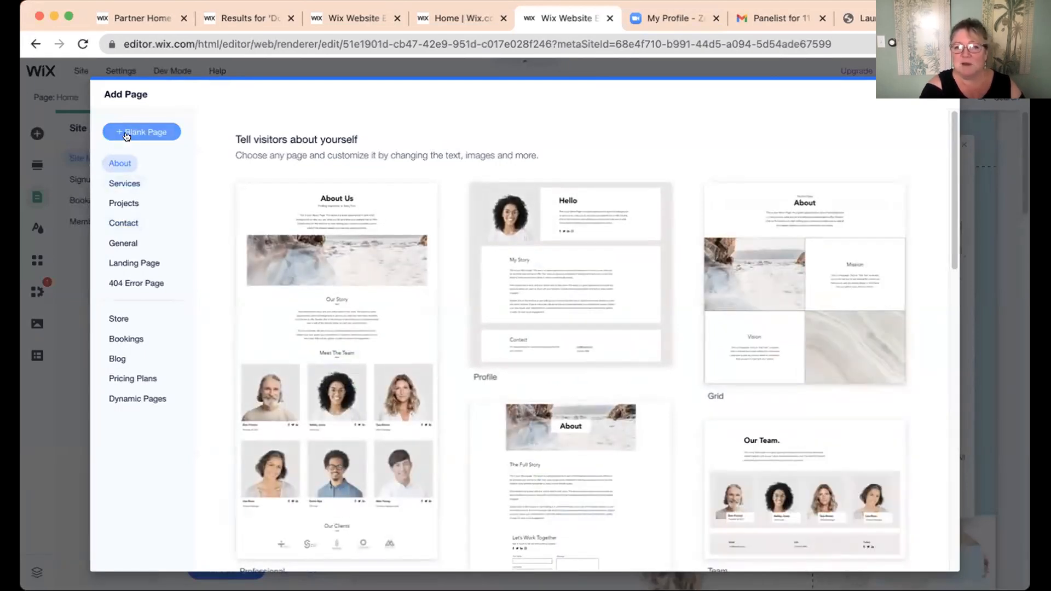
{"action": "right_click", "coordinate": [287, 311]}
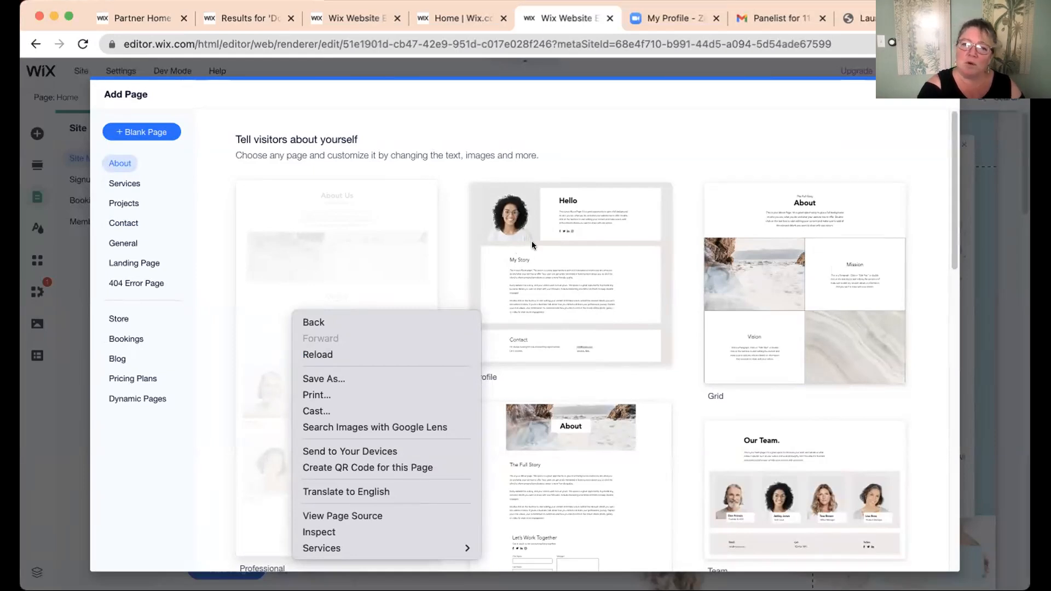
{"action": "left_click", "coordinate": [448, 247]}
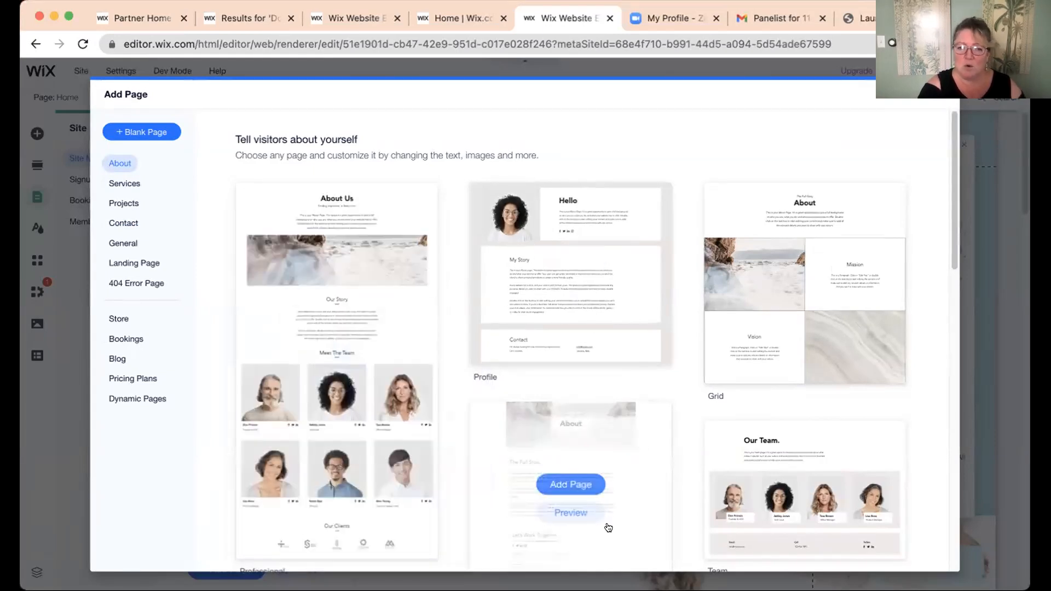
{"action": "scroll", "coordinate": [607, 525], "scroll_direction": "down", "scroll_amount": 6}
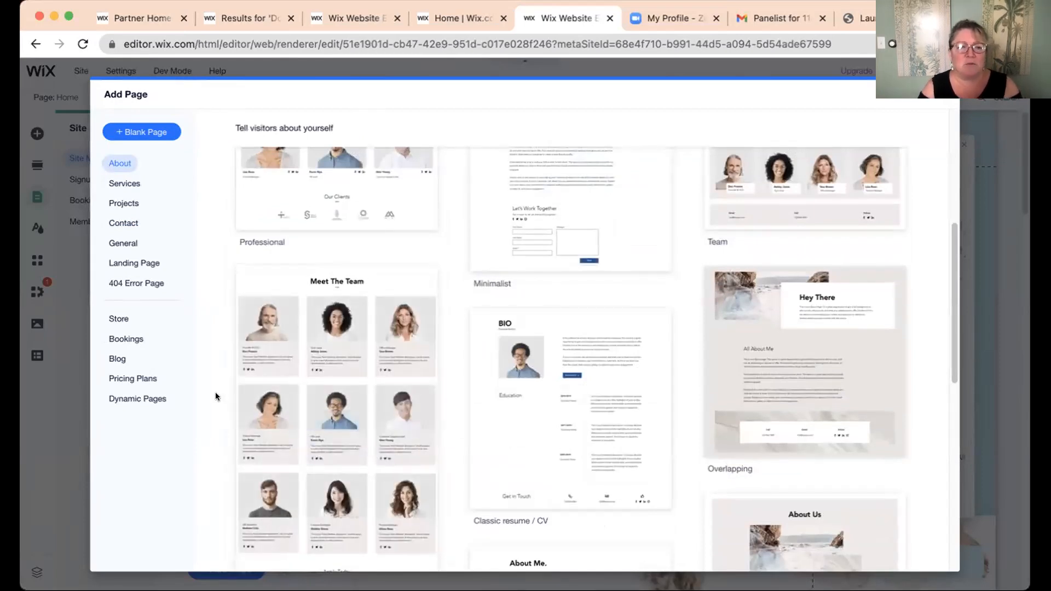
{"action": "mouse_move", "coordinate": [265, 331]}
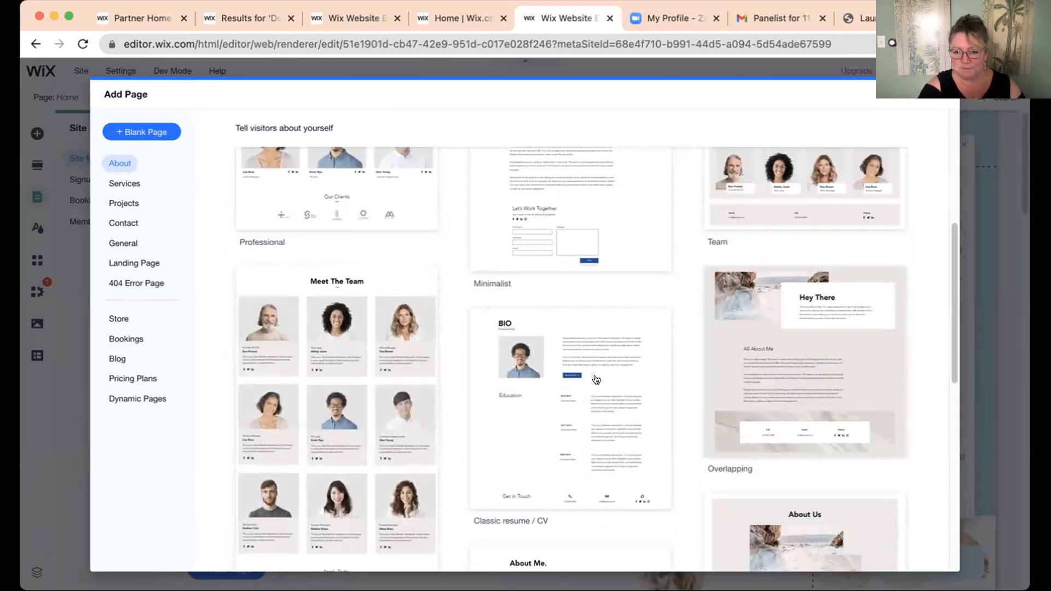
{"action": "scroll", "coordinate": [596, 380], "scroll_direction": "down", "scroll_amount": 6}
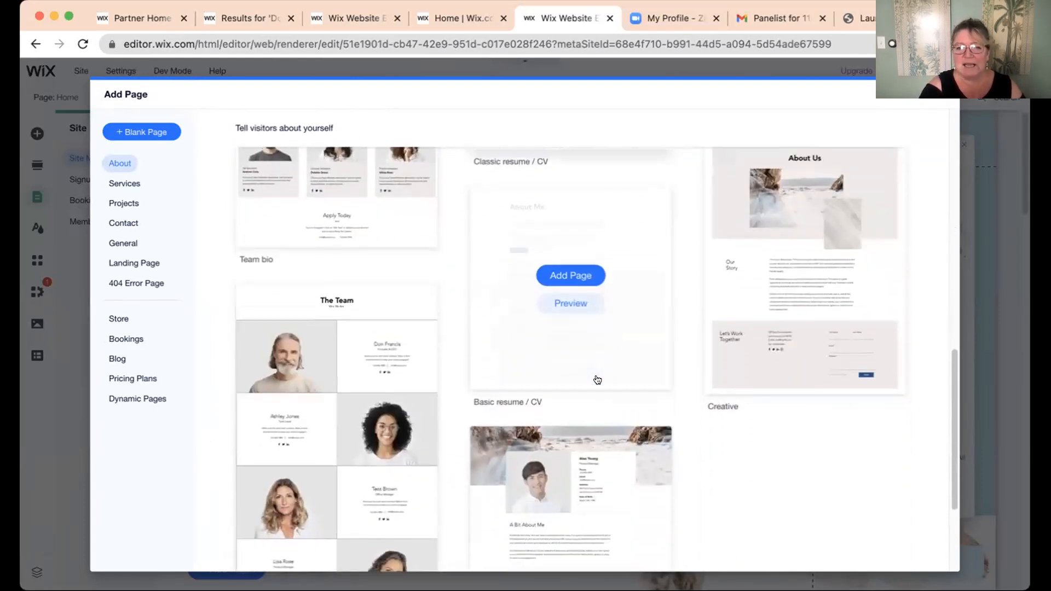
{"action": "scroll", "coordinate": [597, 380], "scroll_direction": "down", "scroll_amount": 2}
{"action": "mouse_move", "coordinate": [393, 255]}
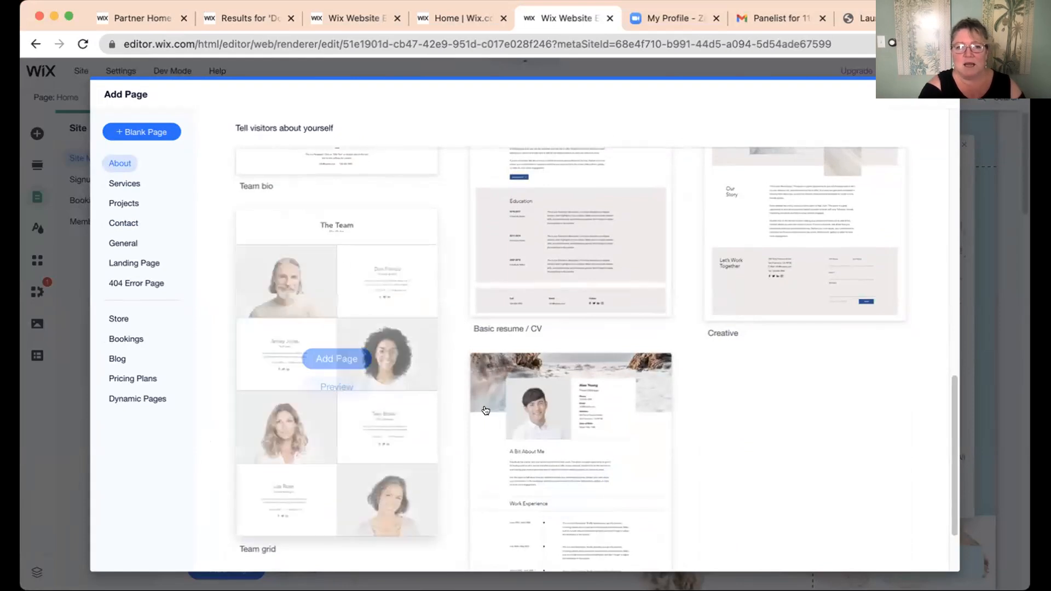
{"action": "mouse_move", "coordinate": [374, 320]}
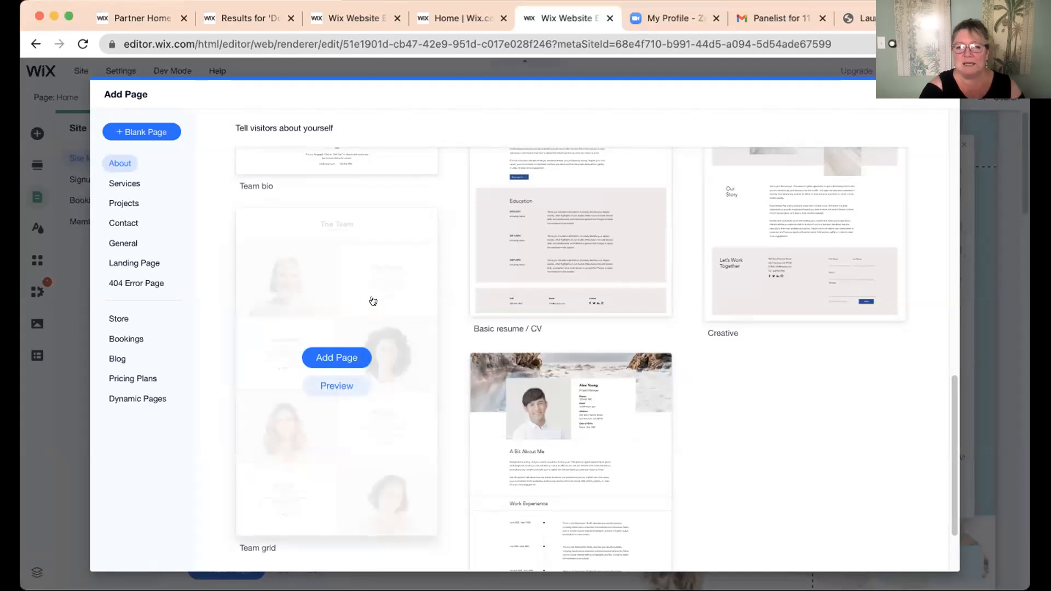
{"action": "left_click", "coordinate": [347, 351]}
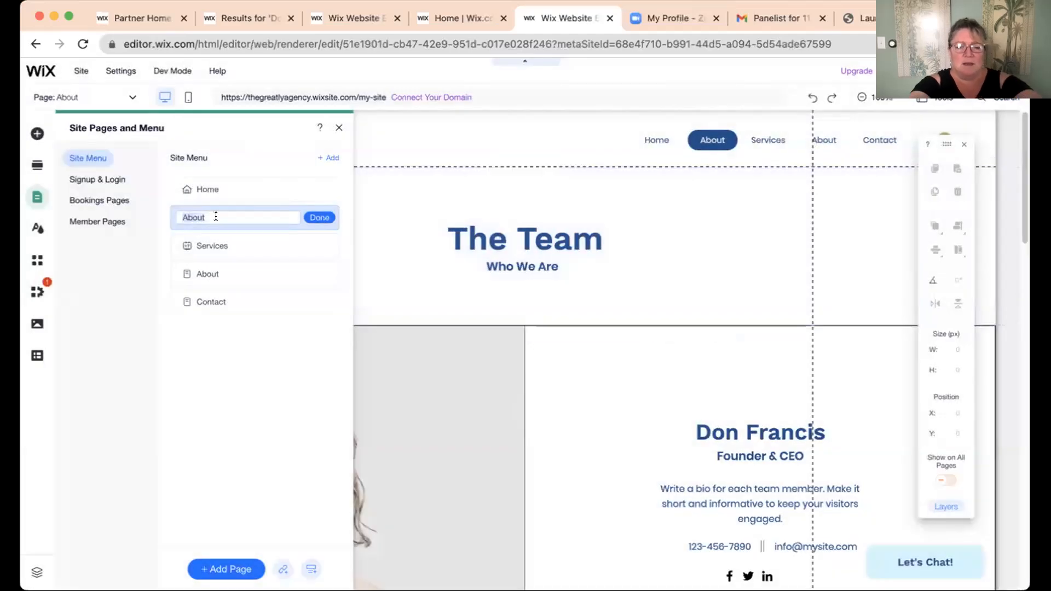
- Name the new page "Our Favorite Pets" and close the site pages list
{"action": "type", "text": "Our "}
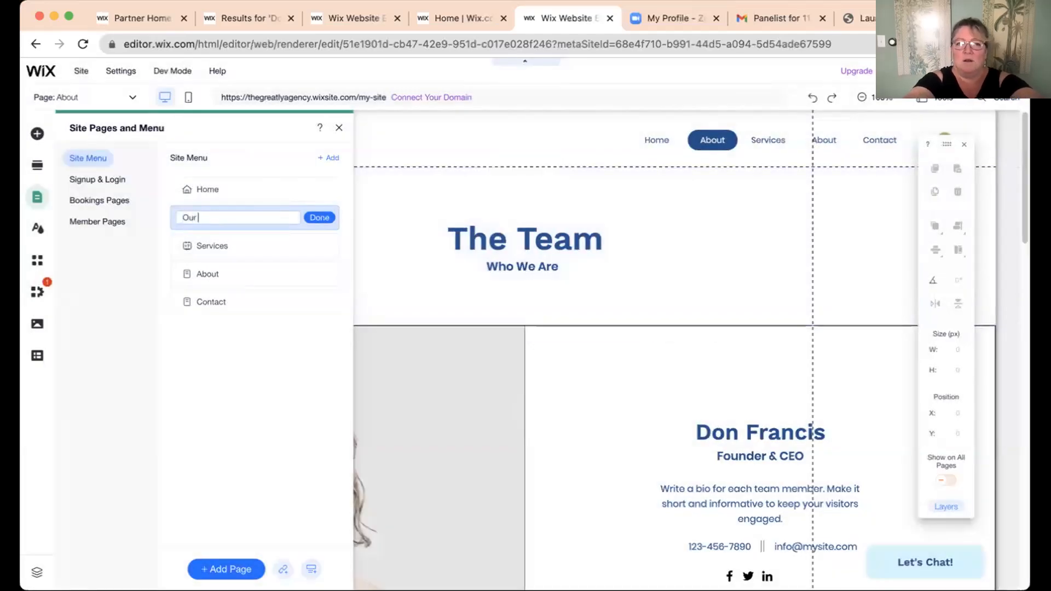
{"action": "type", "text": "Favor"}
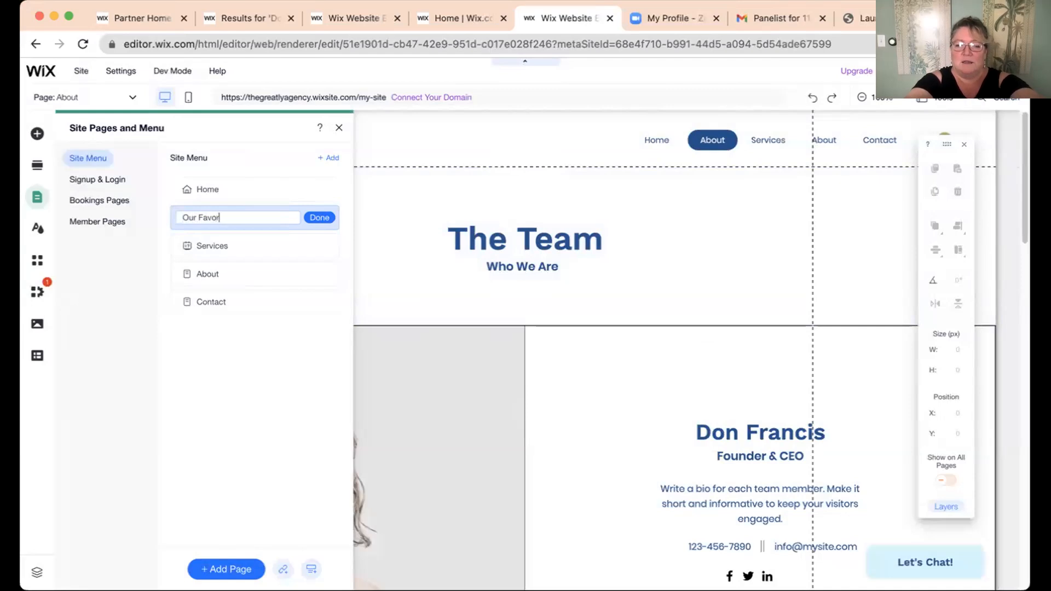
{"action": "type", "text": "ite Pets"}
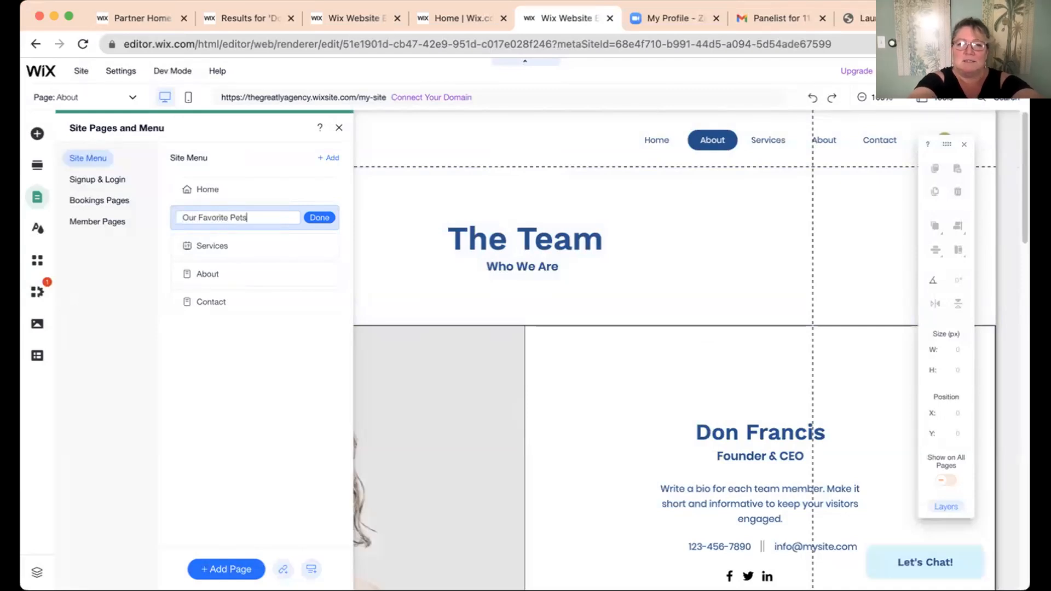
{"action": "left_click", "coordinate": [311, 217]}
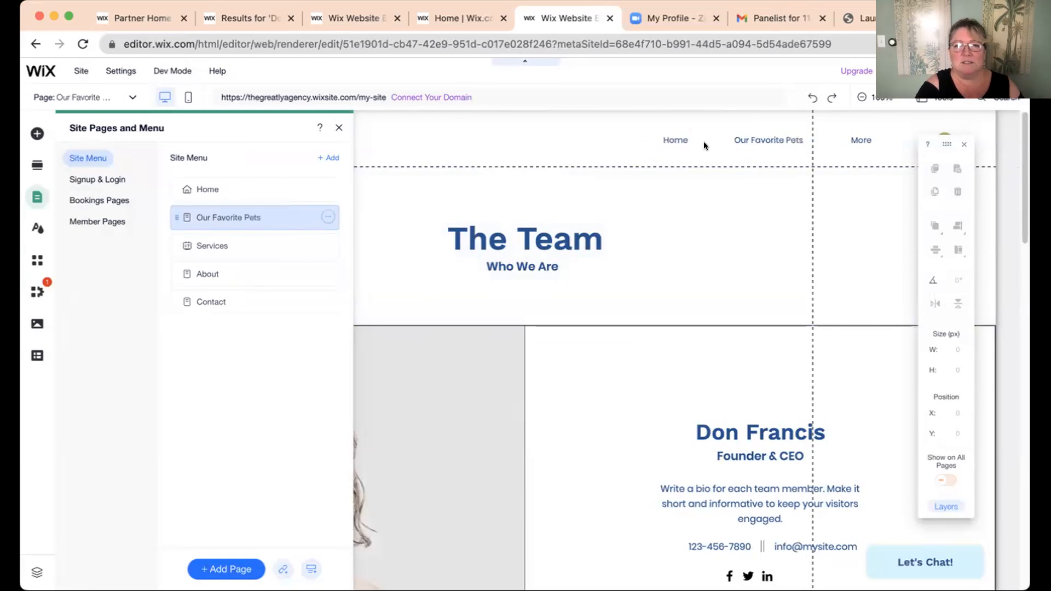
{"action": "left_click", "coordinate": [339, 127]}
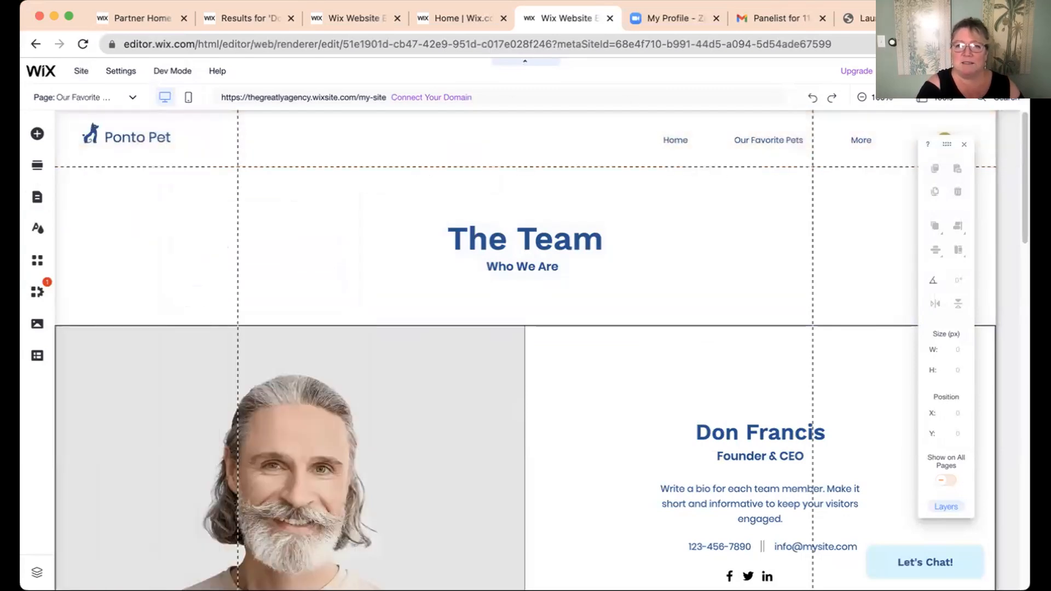
- Widen the header's horizontal menu to 720 px so that it shows all the site pages
{"action": "left_click", "coordinate": [750, 137]}
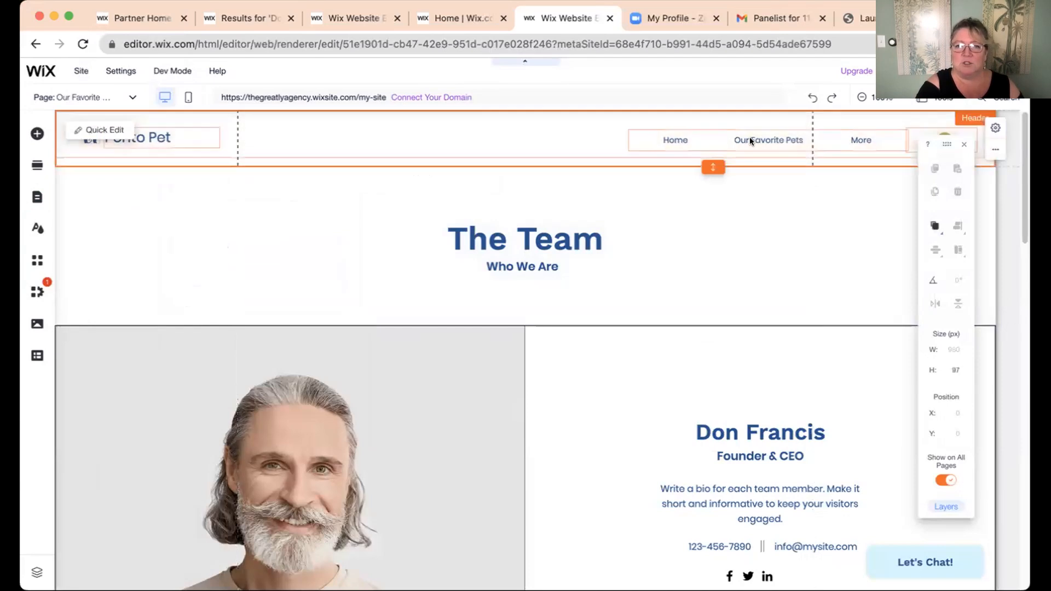
{"action": "left_click_drag", "start_coordinate": [626, 137], "coordinate": [485, 137]}
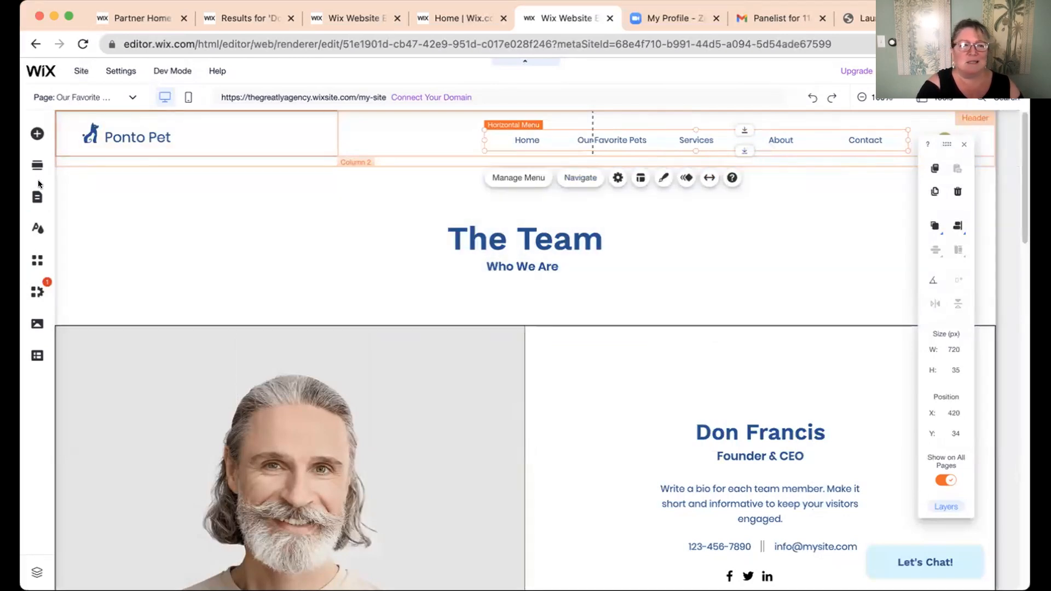
- Hide the Our Favorite Pets page from the site menu
{"action": "left_click", "coordinate": [34, 196]}
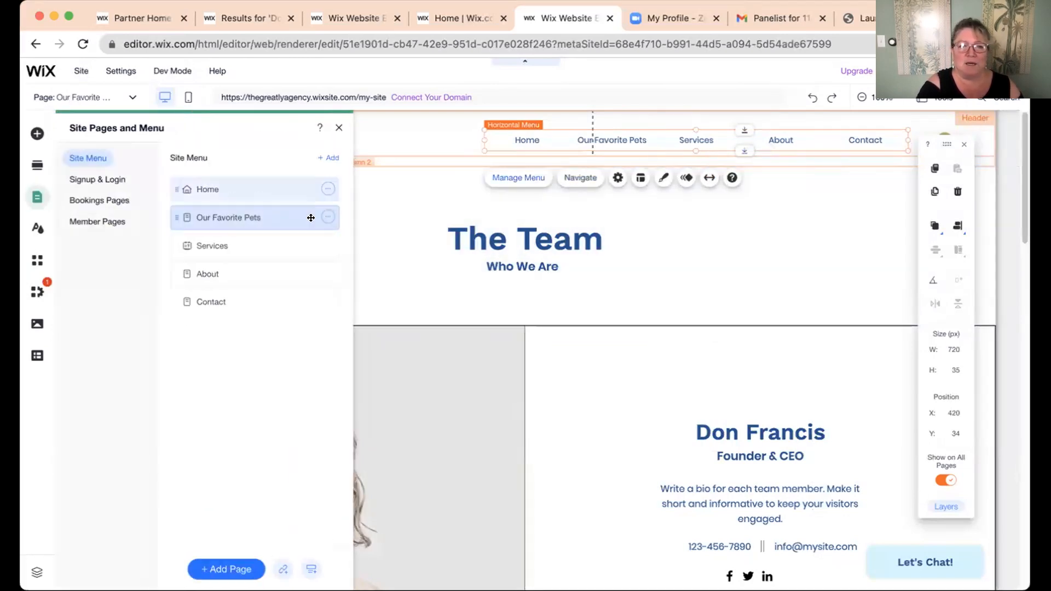
{"action": "left_click", "coordinate": [327, 216]}
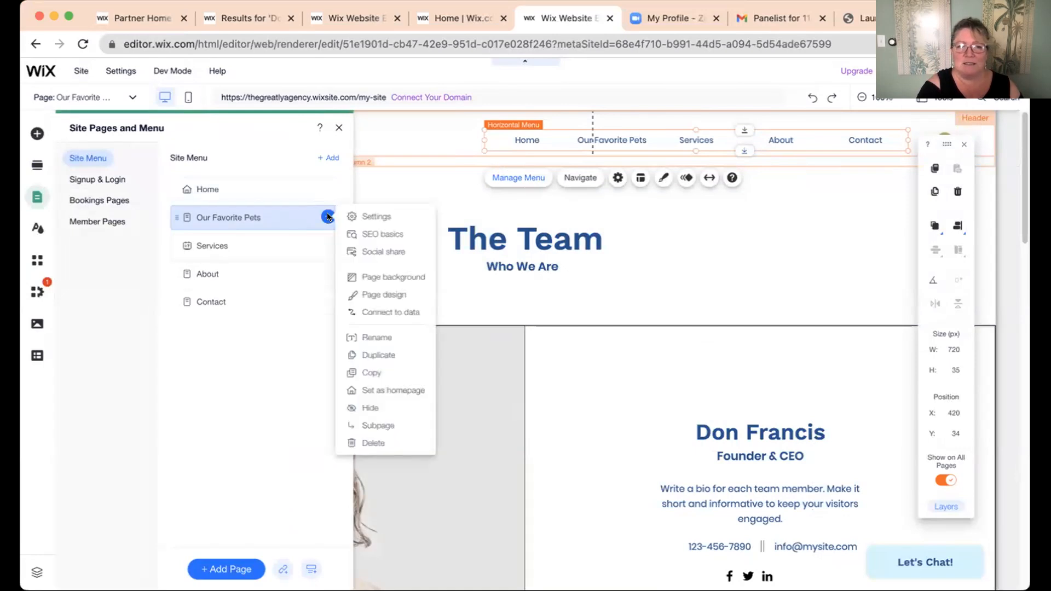
{"action": "left_click", "coordinate": [369, 406]}
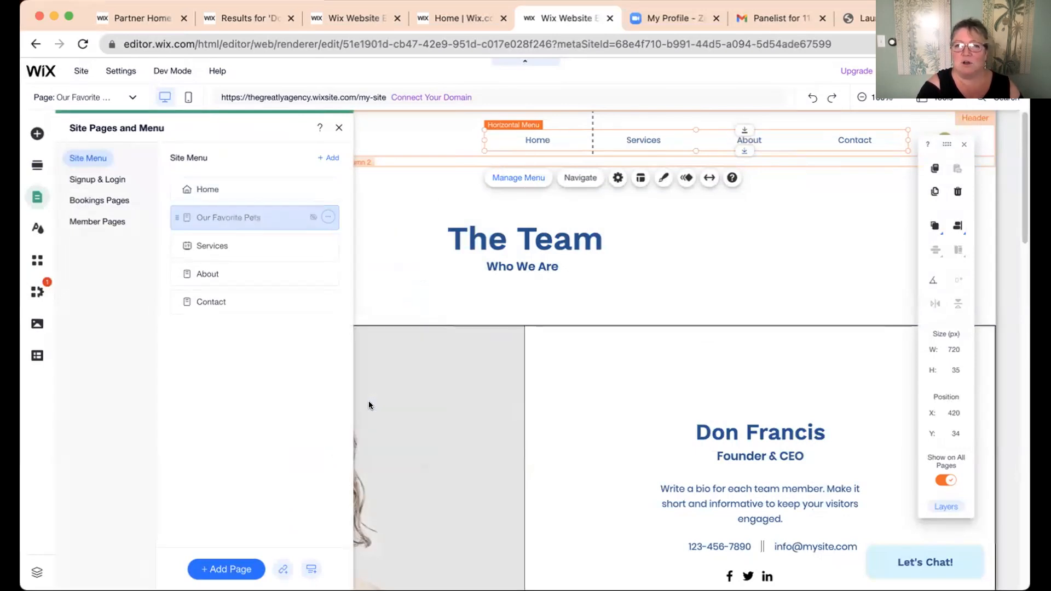
- Show the Our Favorite Pets page in the site menu again and open the Home page
{"action": "left_click", "coordinate": [328, 217]}
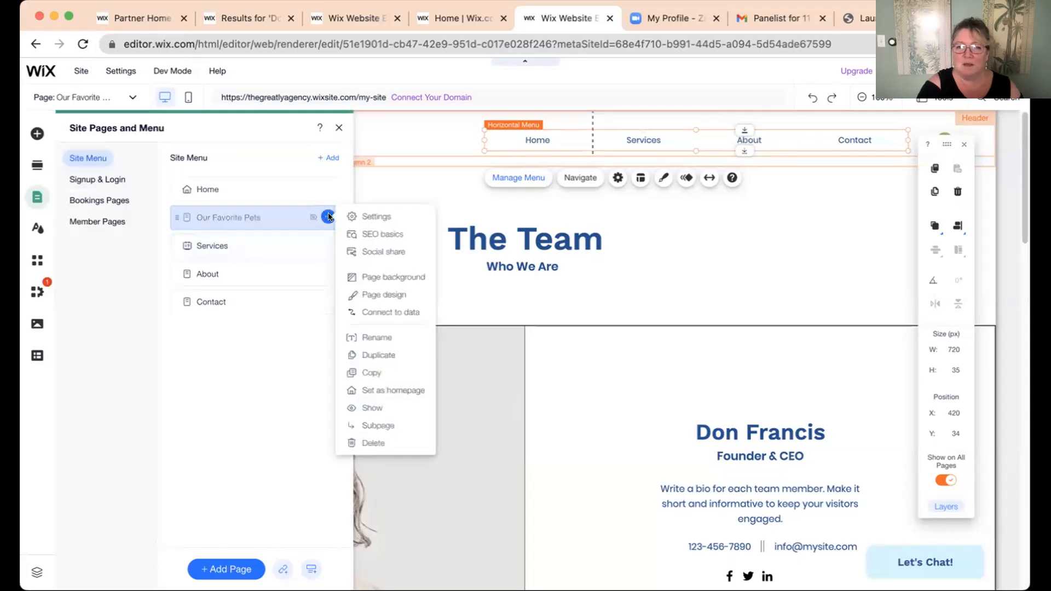
{"action": "left_click", "coordinate": [368, 407]}
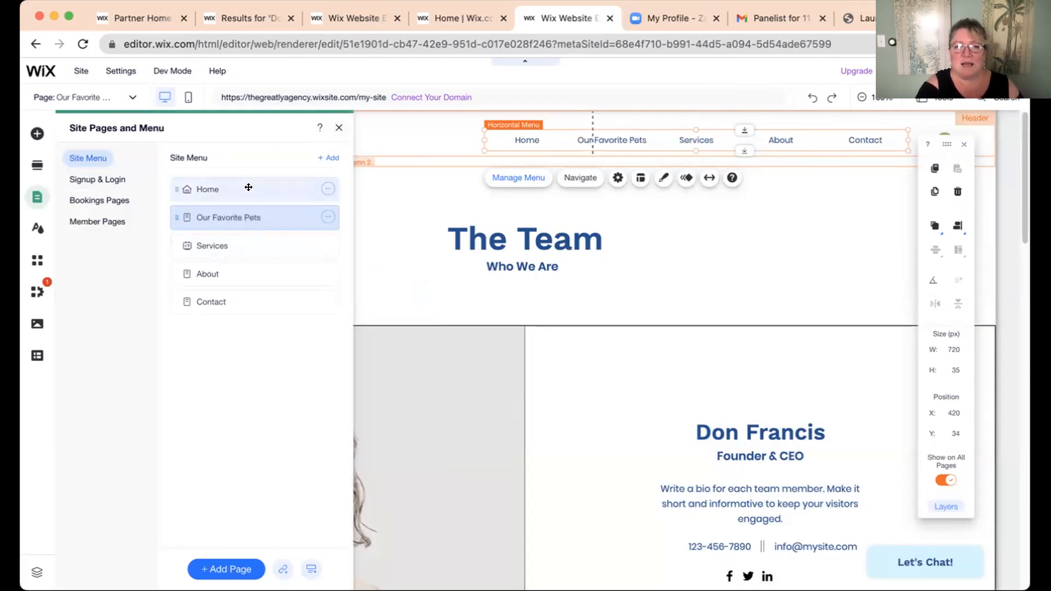
{"action": "left_click", "coordinate": [211, 189]}
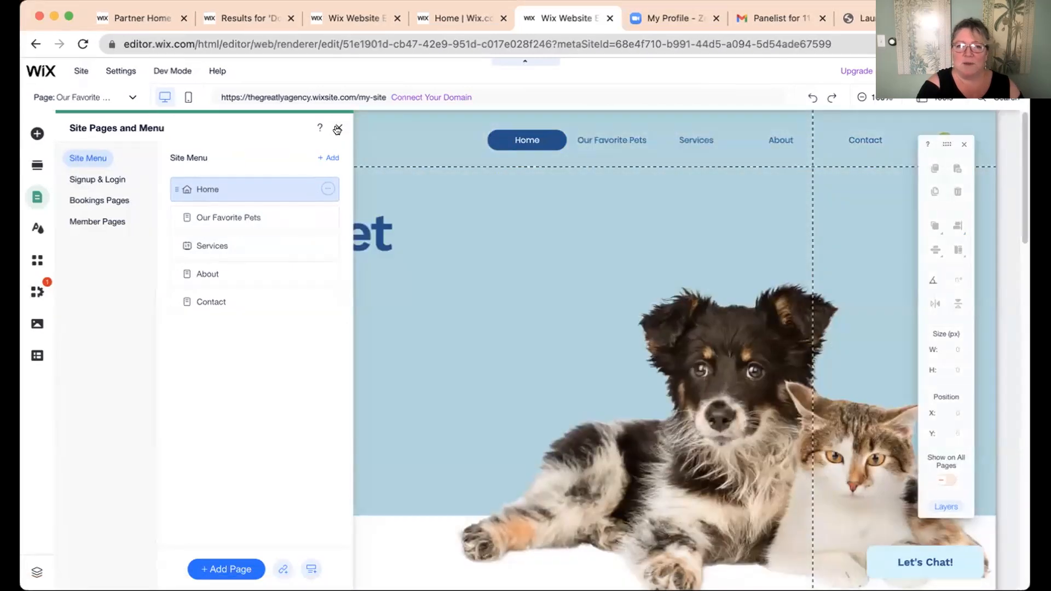
{"action": "left_click", "coordinate": [337, 129]}
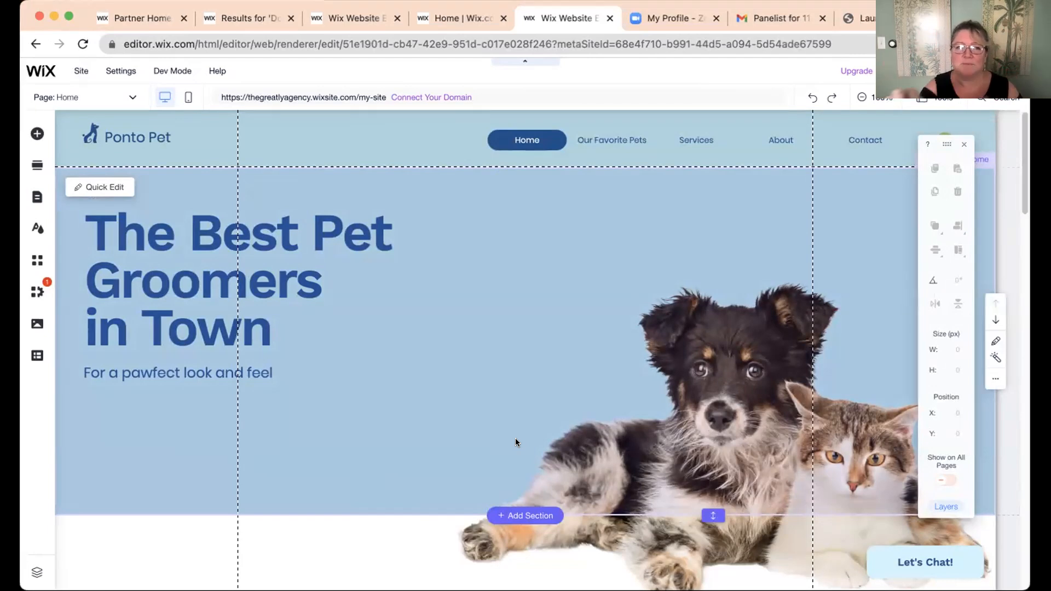
- Open the section library below the home page's Welcome section, undo the last page change and close the library
{"action": "left_click", "coordinate": [468, 319]}
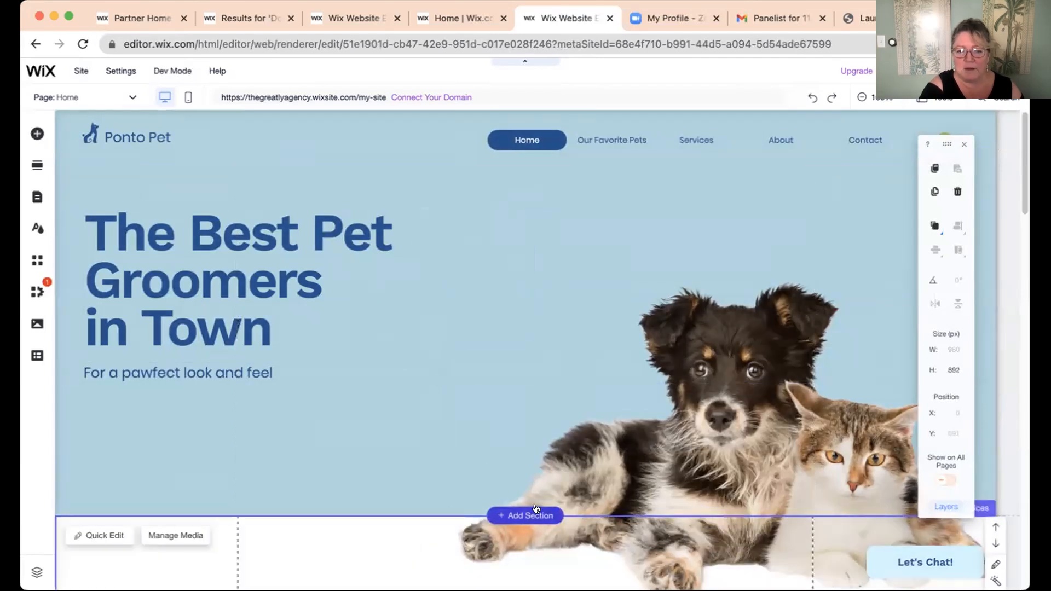
{"action": "left_click", "coordinate": [536, 515]}
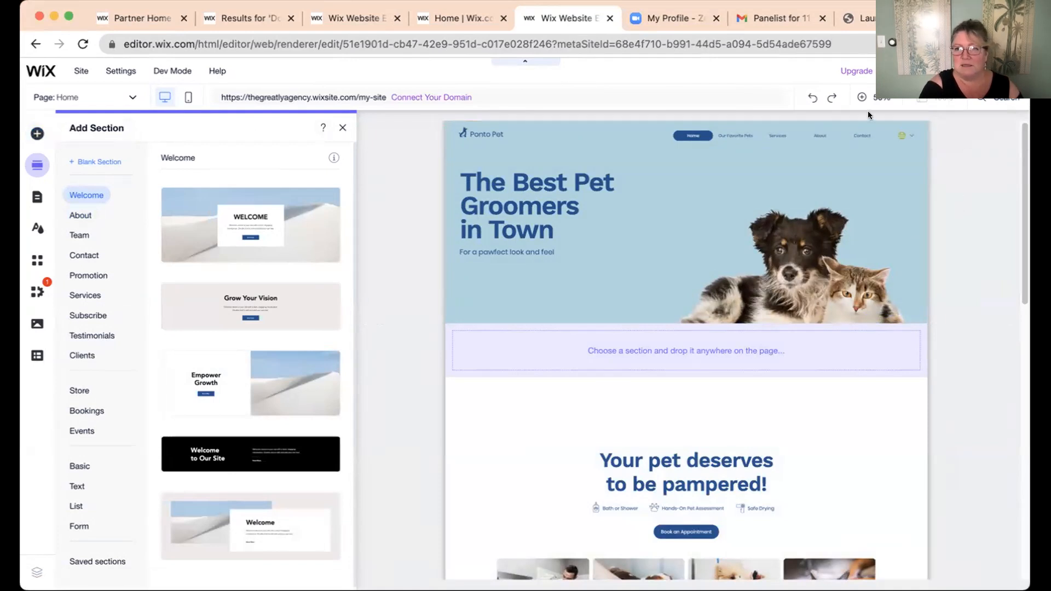
{"action": "left_click", "coordinate": [807, 97]}
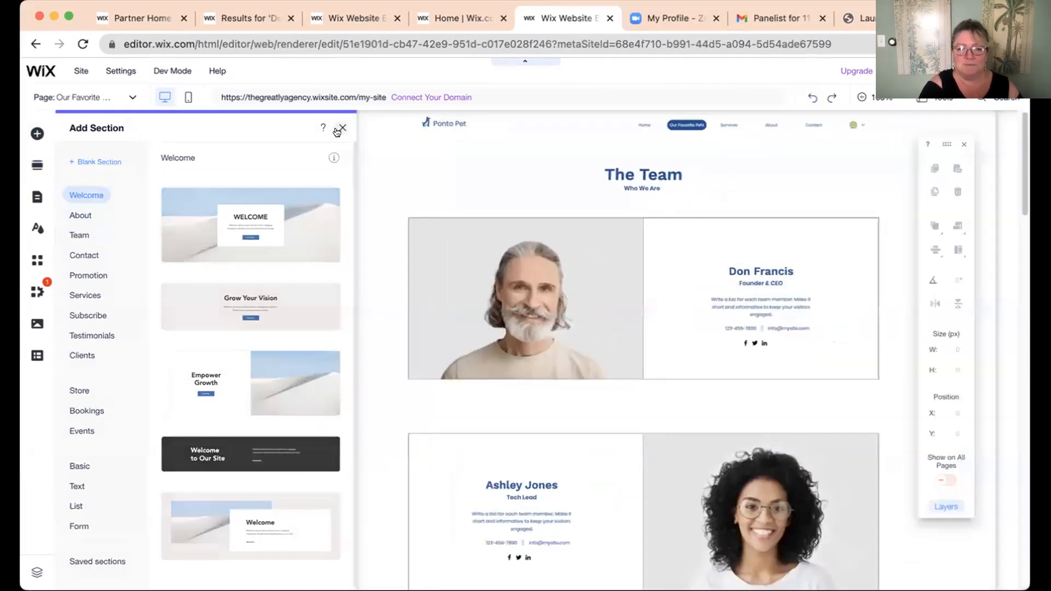
{"action": "left_click", "coordinate": [338, 129]}
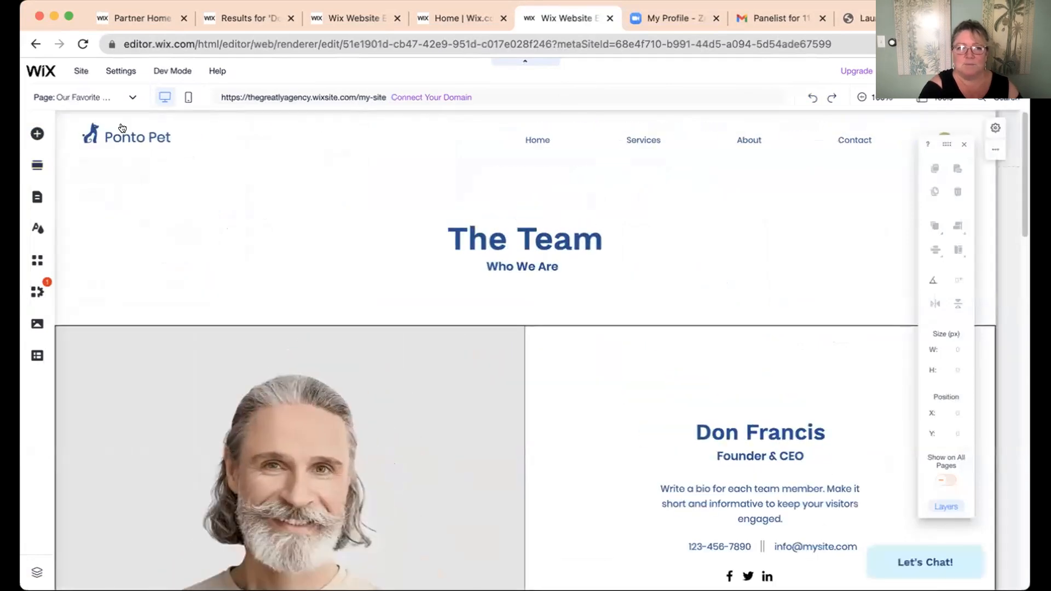
- Return to the Home page and close the site pages list
{"action": "left_click", "coordinate": [33, 196]}
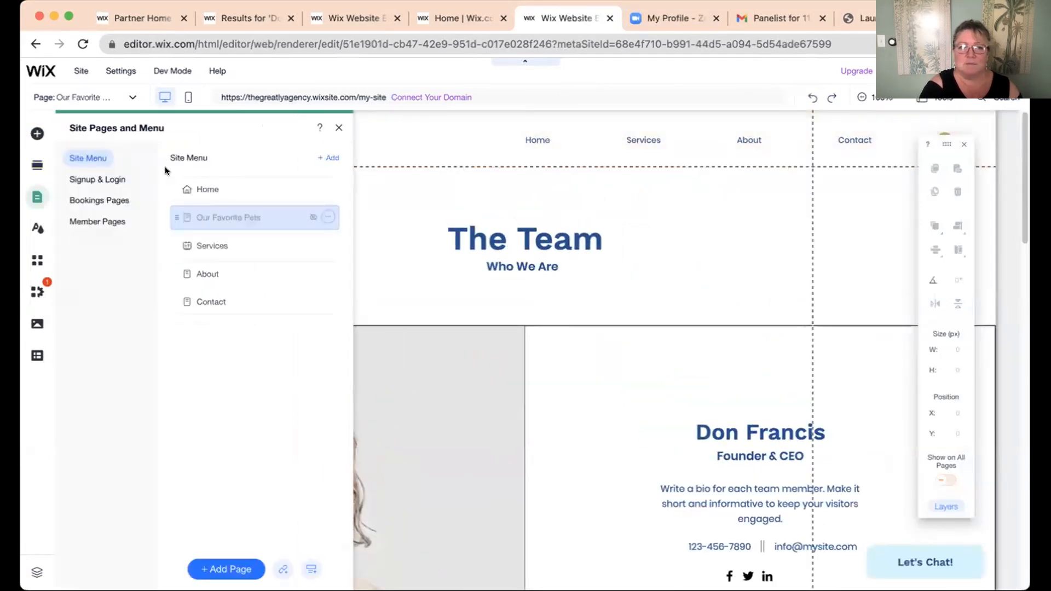
{"action": "left_click", "coordinate": [202, 190]}
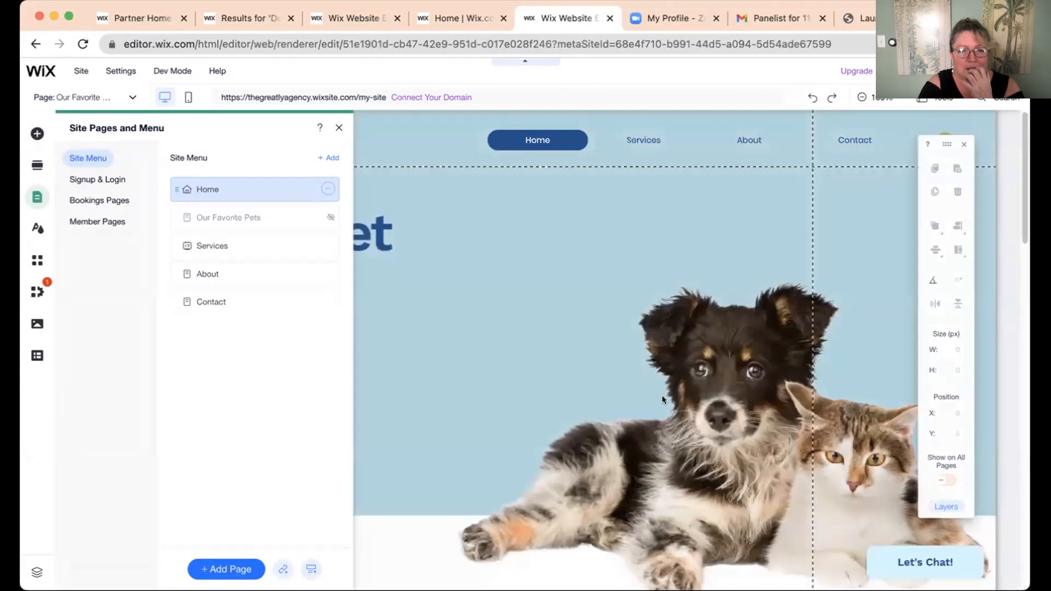
{"action": "left_click", "coordinate": [538, 316]}
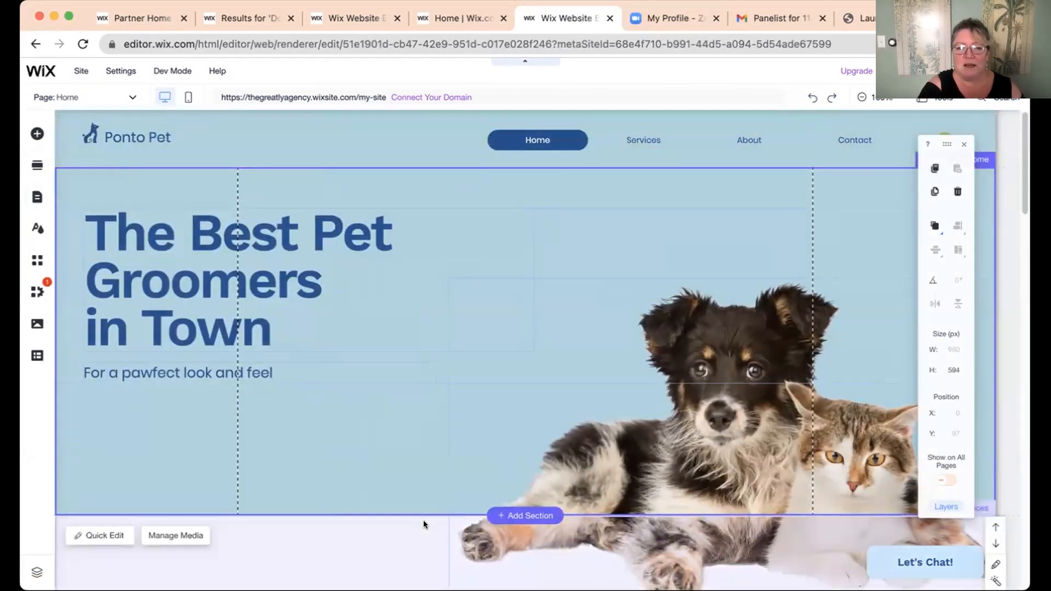
- Add an empty strip 400 px high to the home page below the row of grooming photos
{"action": "left_click", "coordinate": [423, 524]}
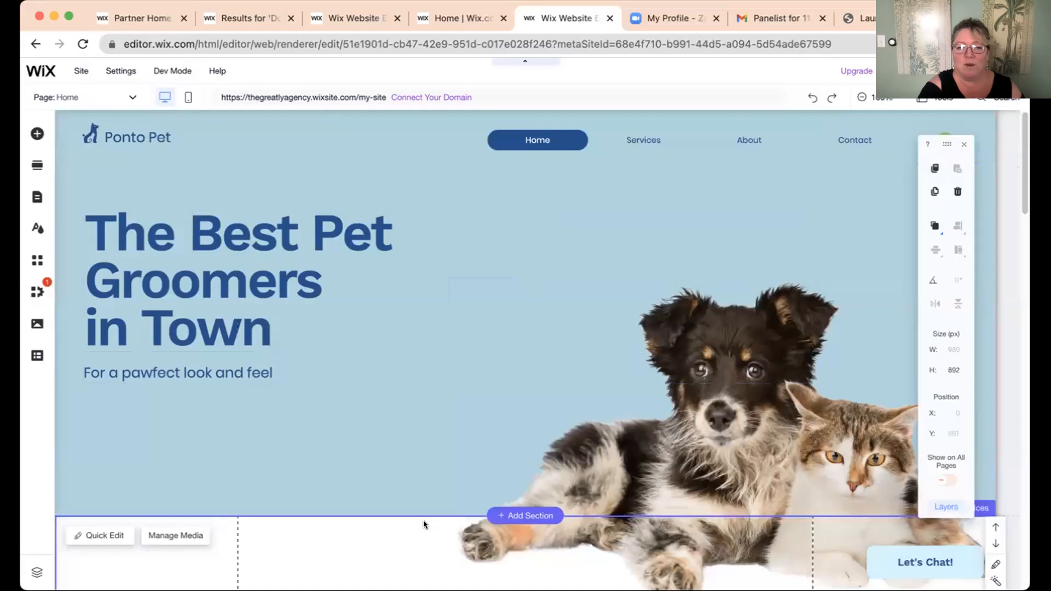
{"action": "left_click", "coordinate": [38, 133]}
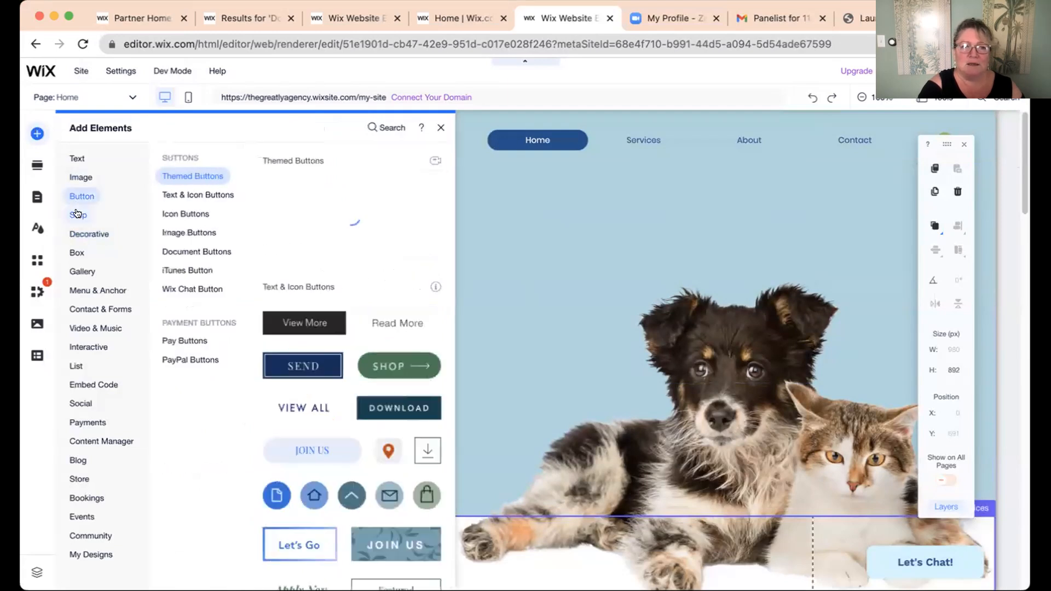
{"action": "mouse_move", "coordinate": [77, 213]}
{"action": "left_click", "coordinate": [286, 278]}
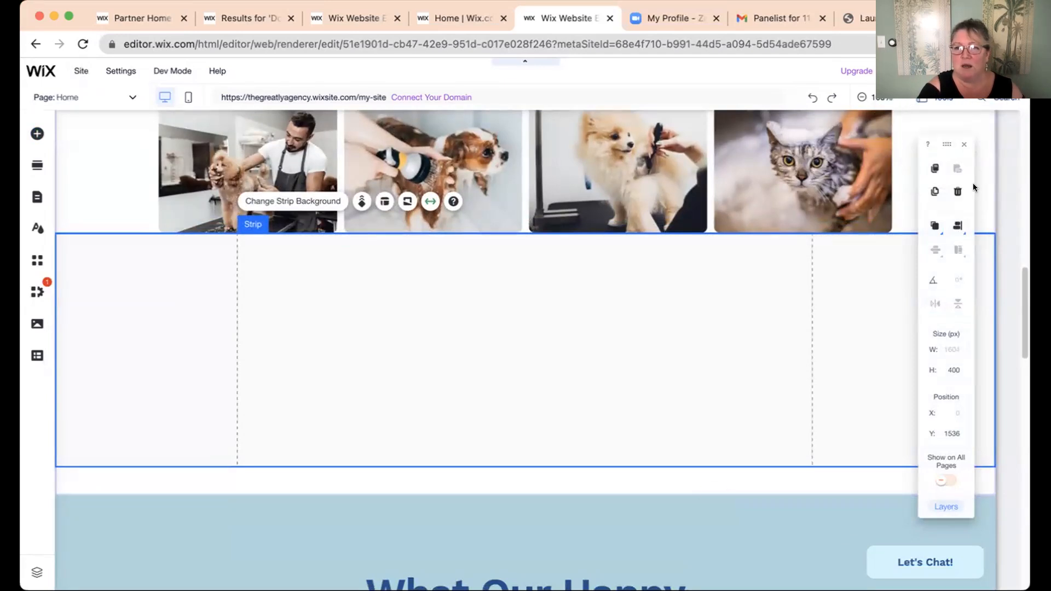
{"action": "scroll", "coordinate": [540, 271], "scroll_direction": "up", "scroll_amount": 5}
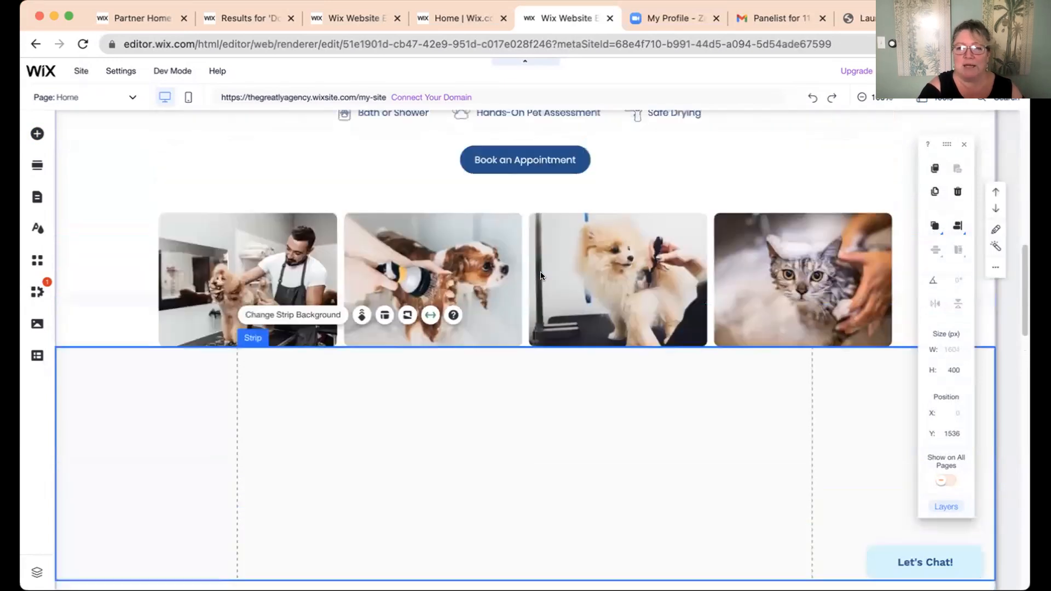
{"action": "scroll", "coordinate": [540, 271], "scroll_direction": "down", "scroll_amount": 4}
{"action": "scroll", "coordinate": [540, 276], "scroll_direction": "down", "scroll_amount": 1}
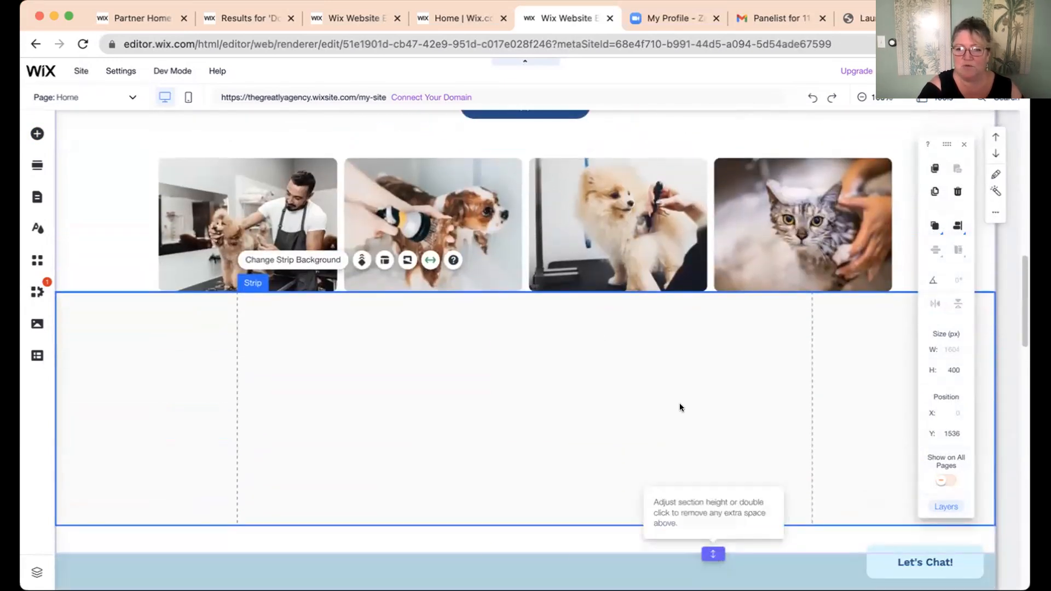
- Select the home page's Welcome section, its blue strip and its dog and cat image to examine how the section is built
{"action": "scroll", "coordinate": [661, 353], "scroll_direction": "up", "scroll_amount": 10}
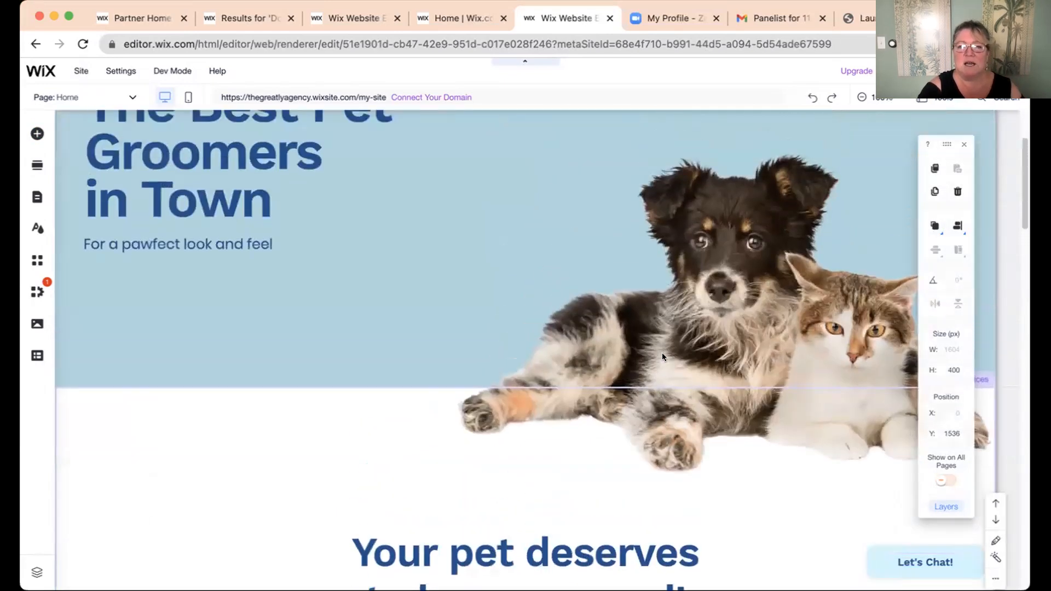
{"action": "left_click", "coordinate": [463, 265]}
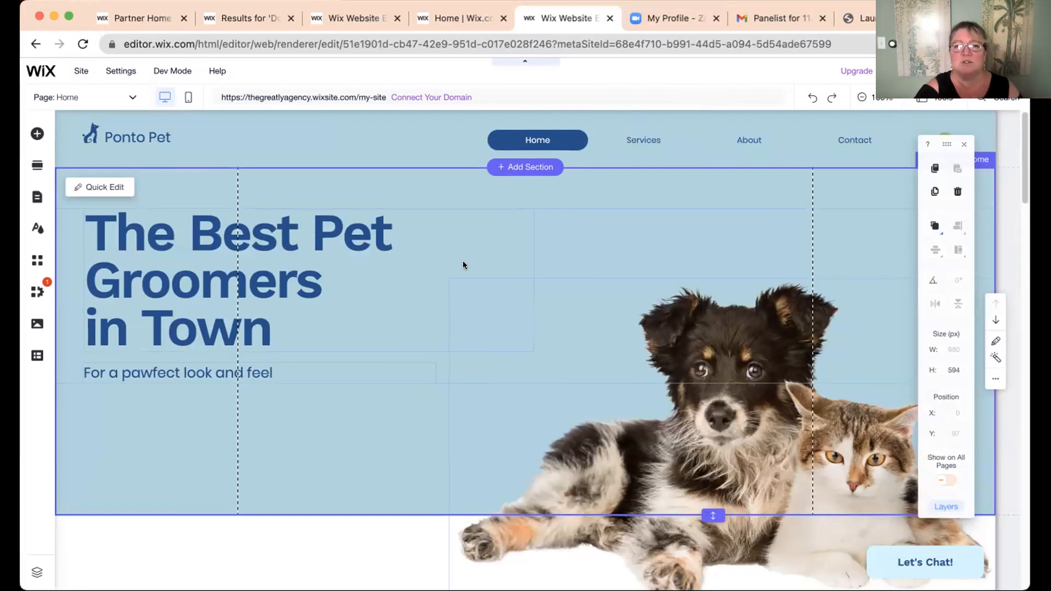
{"action": "left_click", "coordinate": [453, 186]}
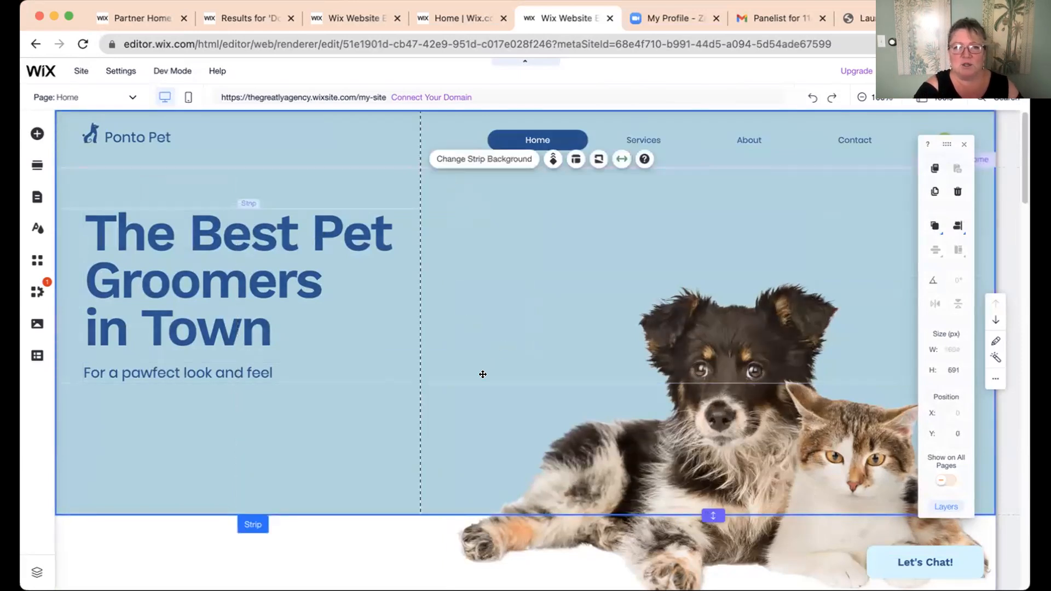
{"action": "left_click", "coordinate": [449, 443]}
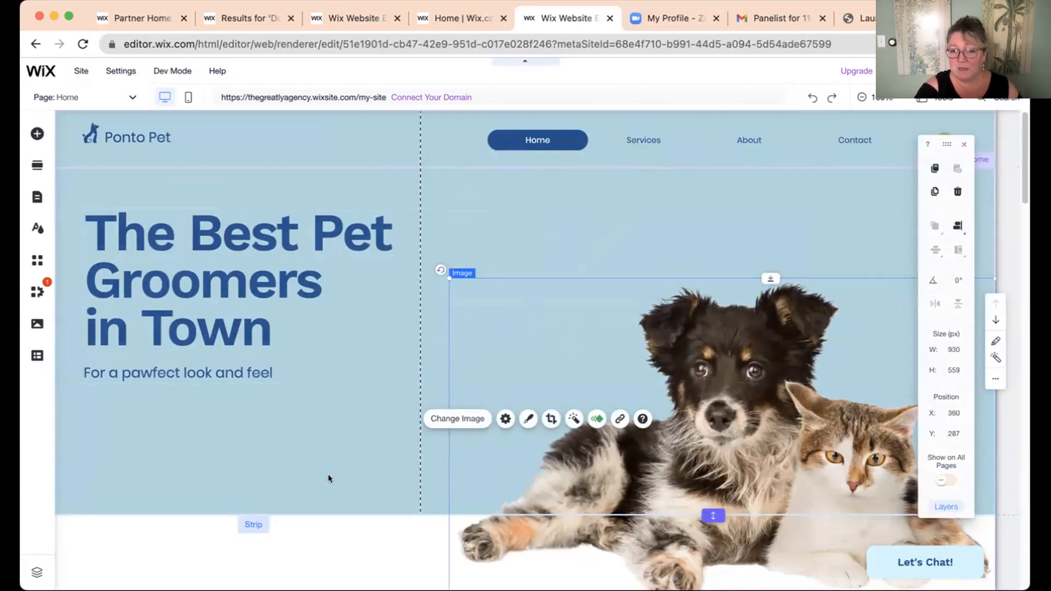
{"action": "scroll", "coordinate": [327, 474], "scroll_direction": "down", "scroll_amount": 5}
{"action": "scroll", "coordinate": [328, 474], "scroll_direction": "up", "scroll_amount": 5}
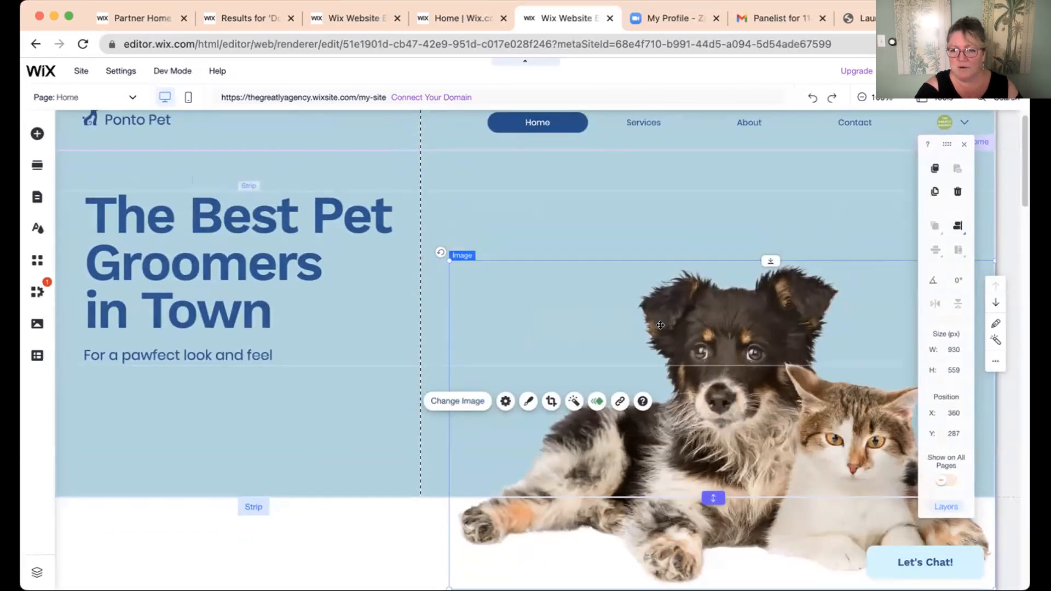
- Upload the image dog grooming 2.jpeg from the computer and add it to the home page
{"action": "left_click", "coordinate": [36, 133]}
{"action": "left_click", "coordinate": [77, 177]}
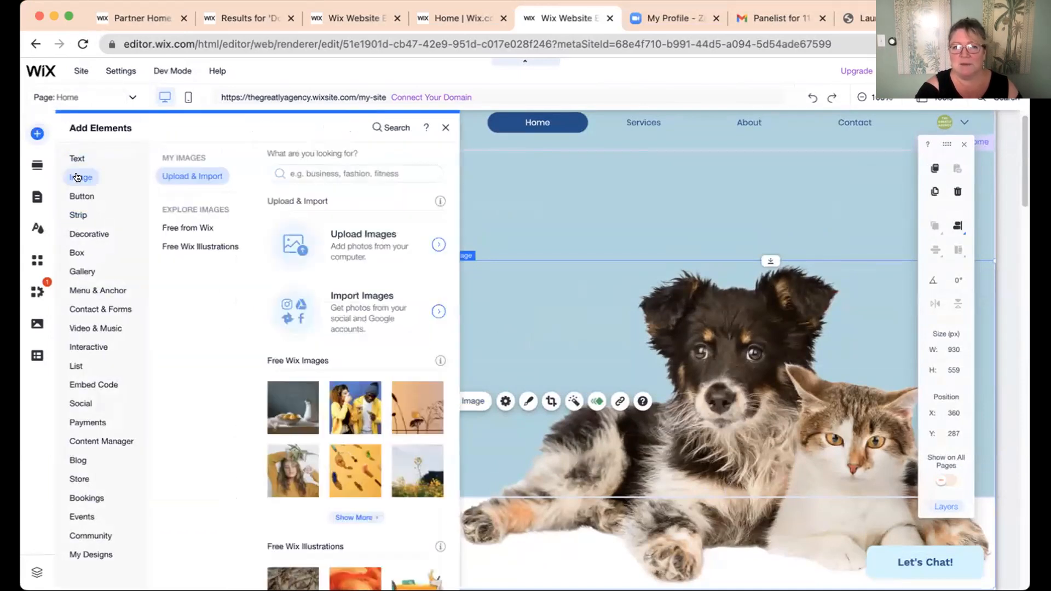
{"action": "left_click", "coordinate": [345, 254]}
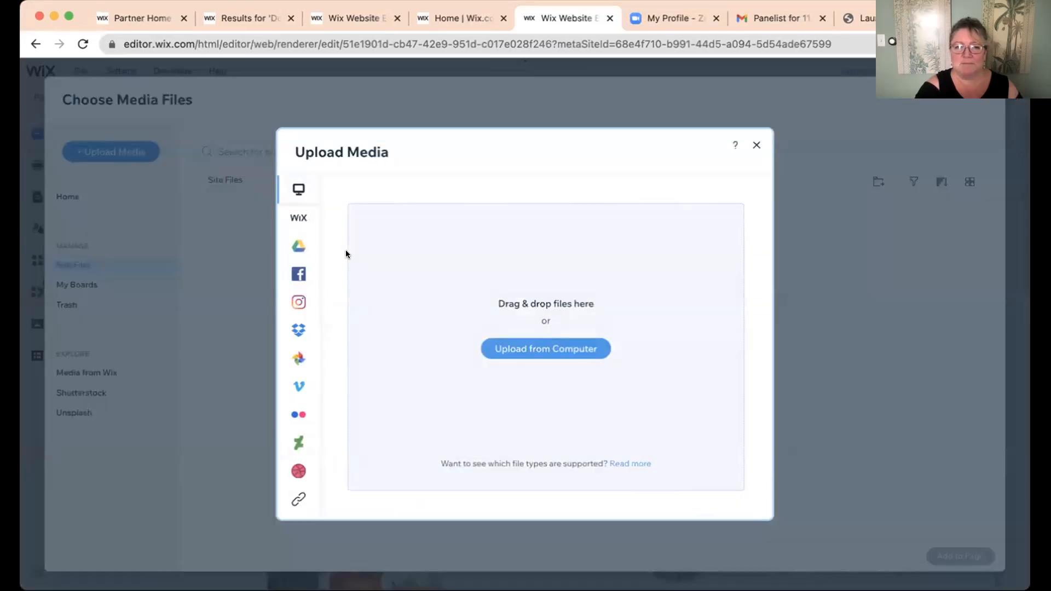
{"action": "left_click", "coordinate": [509, 351]}
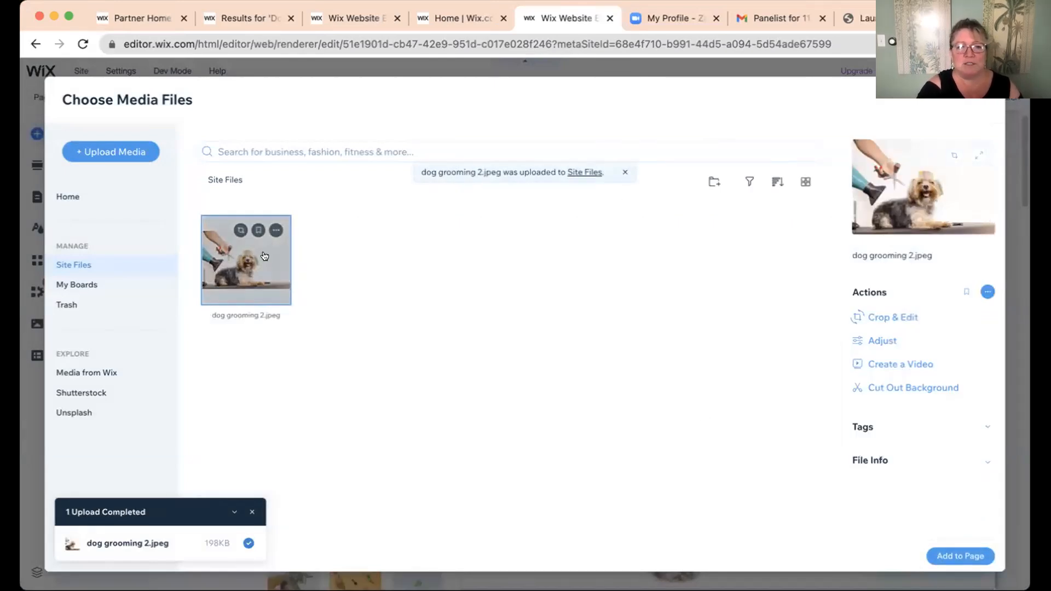
{"action": "left_click", "coordinate": [961, 557]}
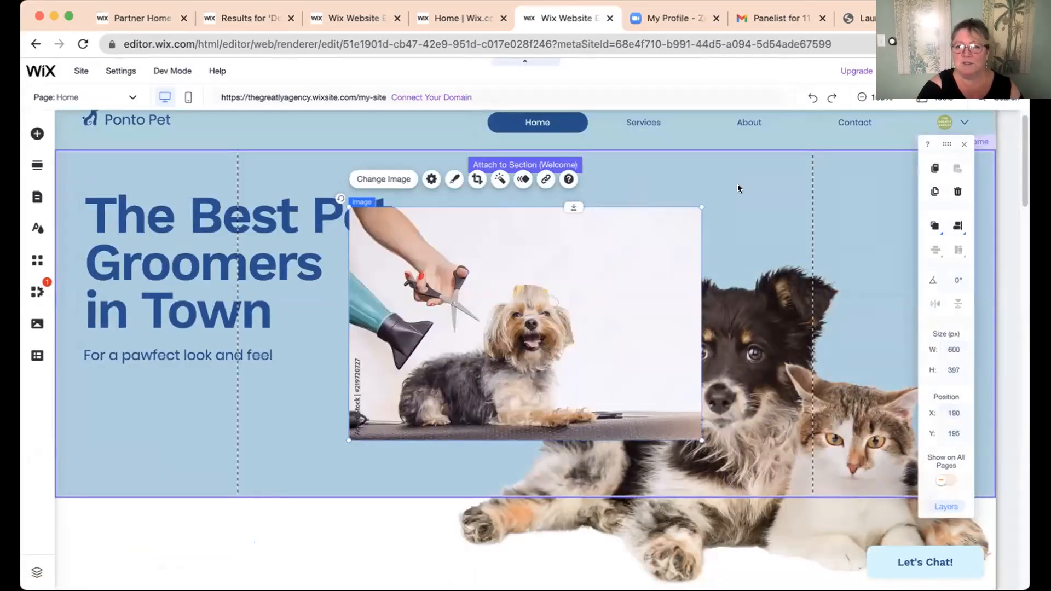
{"action": "double_click", "coordinate": [552, 282]}
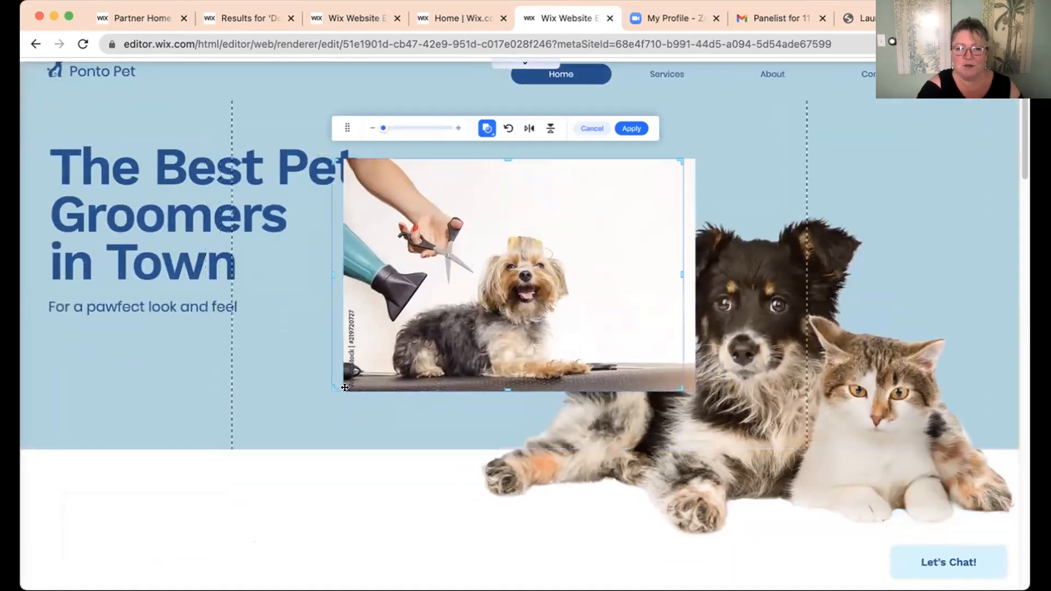
{"action": "left_click_drag", "start_coordinate": [344, 387], "coordinate": [348, 376]}
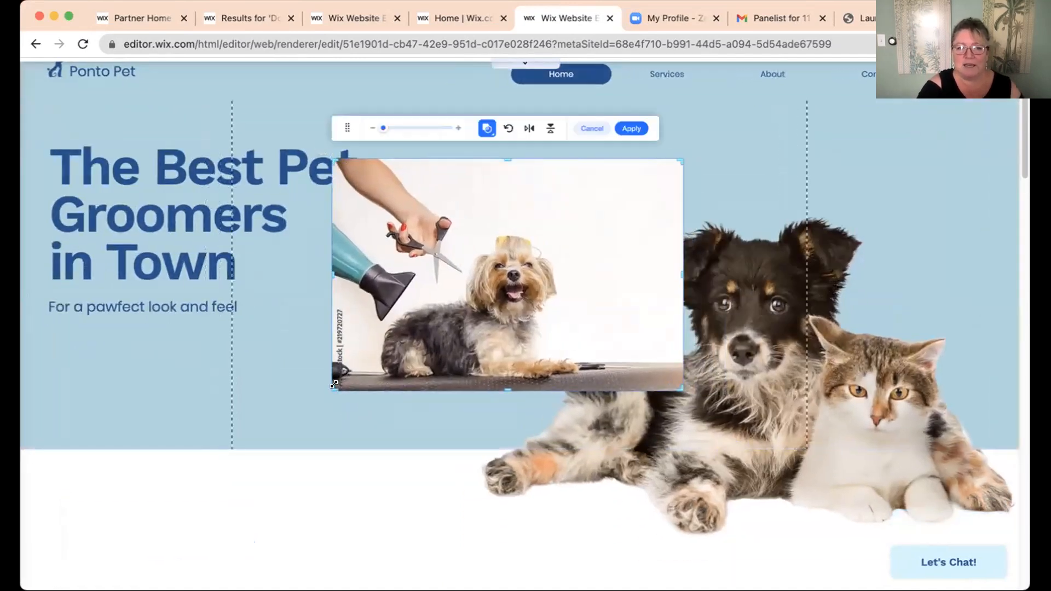
{"action": "double_click", "coordinate": [441, 242]}
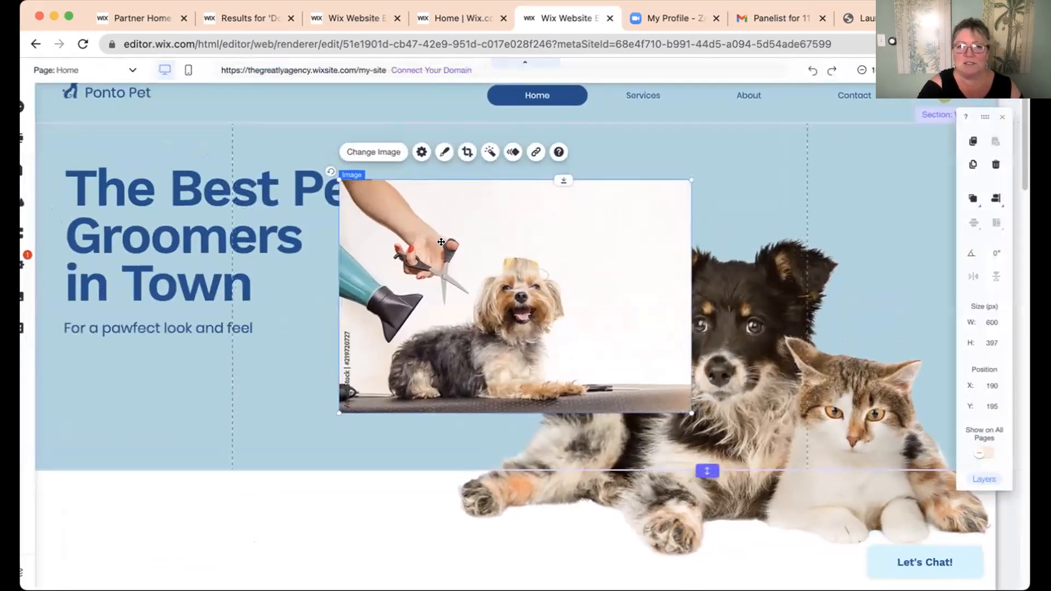
- Shrink the dog grooming image to about 322 × 213 px and move it above the dog and cat picture, near X 448, Y 131
{"action": "left_click_drag", "start_coordinate": [698, 206], "coordinate": [527, 310]}
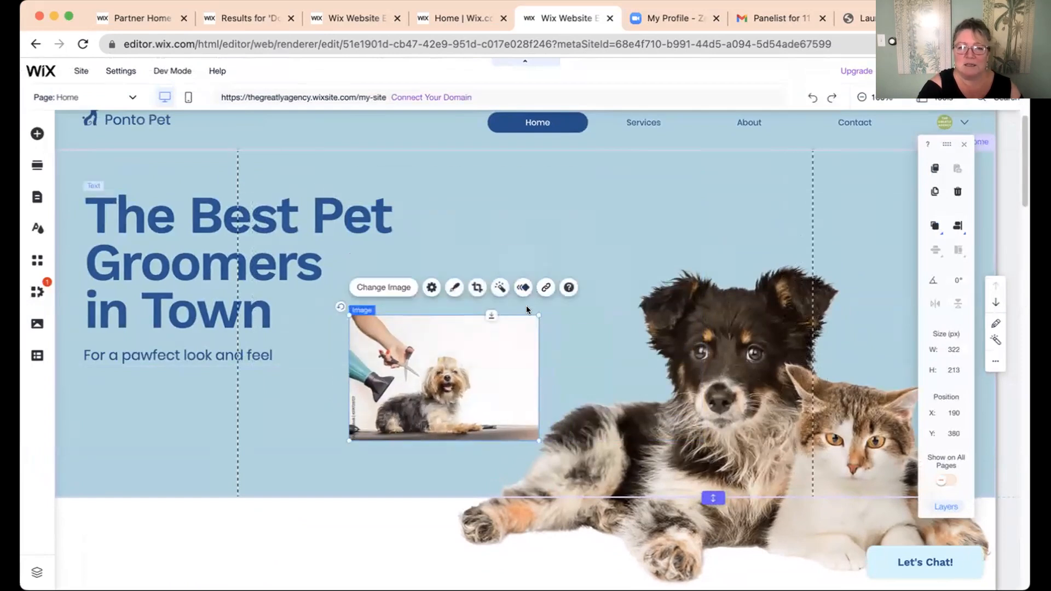
{"action": "left_click_drag", "start_coordinate": [435, 358], "coordinate": [677, 192]}
{"action": "left_click_drag", "start_coordinate": [615, 212], "coordinate": [523, 232]}
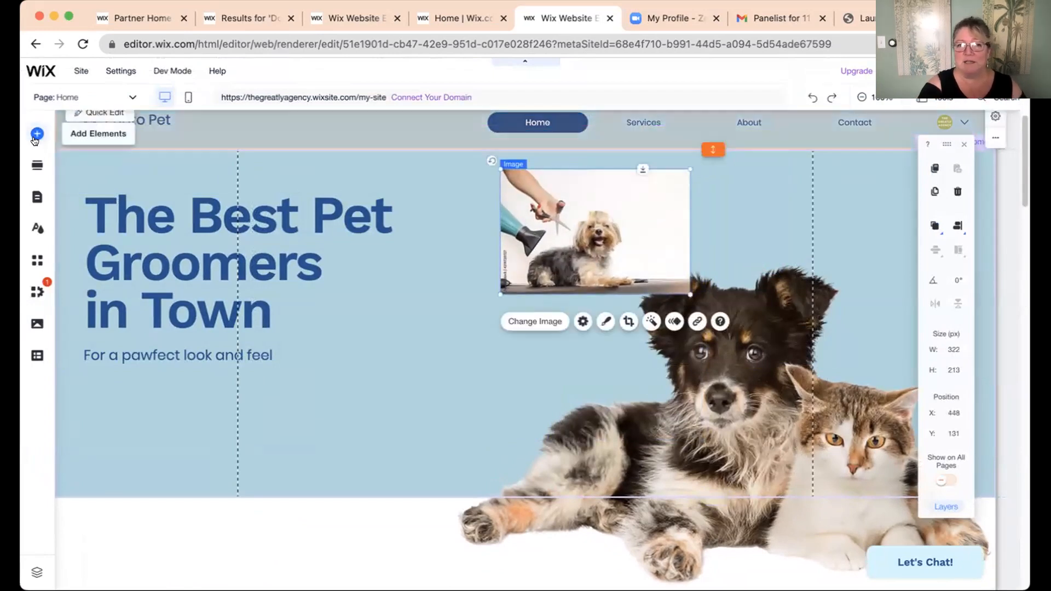
- Delete the small dog grooming image and replace the dog and cat picture with dog grooming 2.jpeg from the site files
{"action": "left_click_drag", "start_coordinate": [592, 215], "coordinate": [481, 228]}
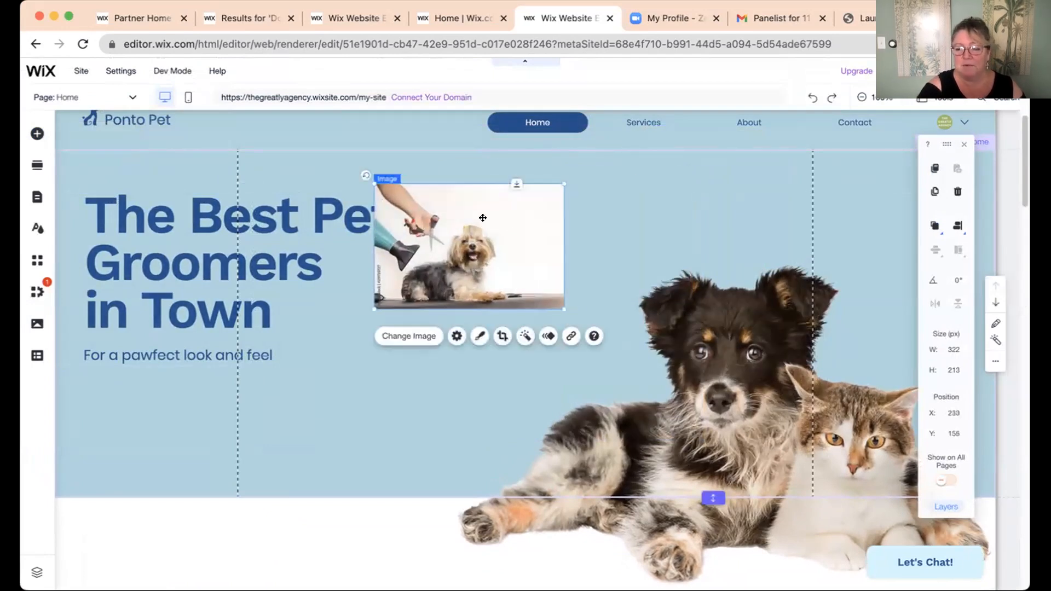
{"action": "key", "text": "Delete"}
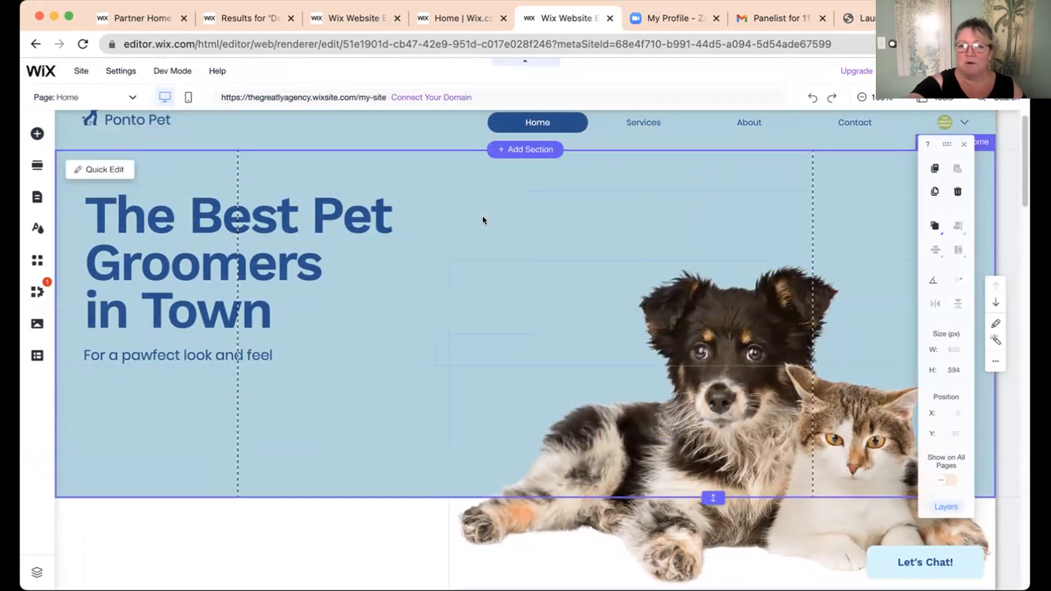
{"action": "left_click", "coordinate": [675, 304]}
{"action": "left_click", "coordinate": [683, 411]}
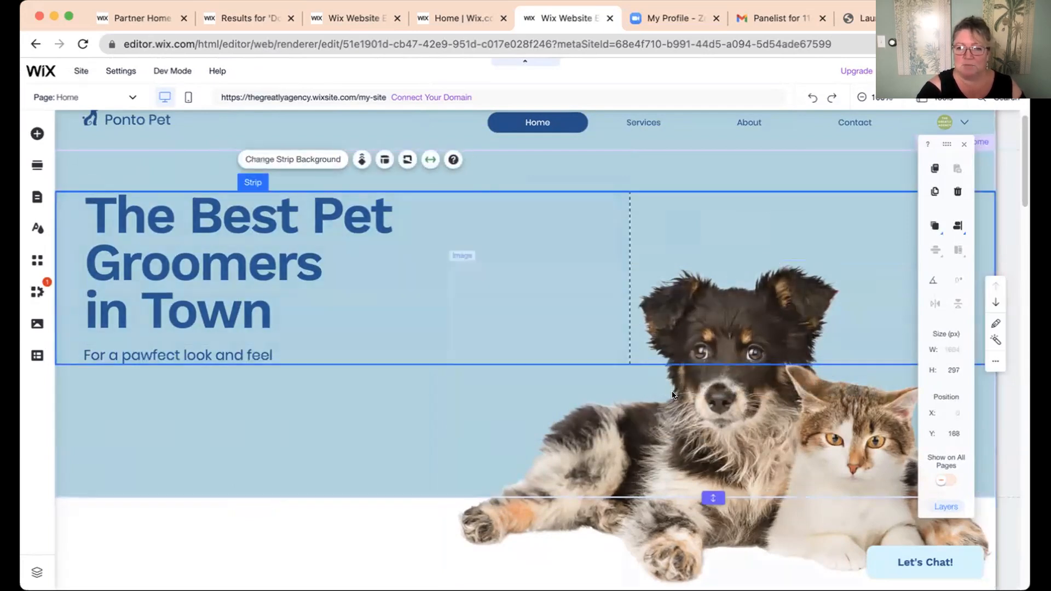
{"action": "left_click", "coordinate": [666, 365]}
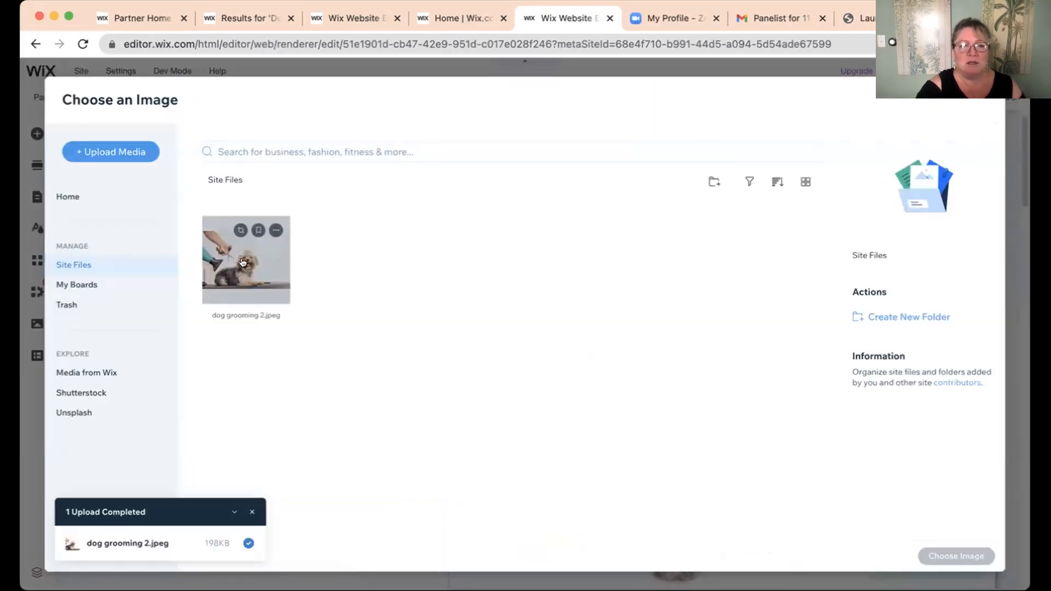
{"action": "left_click", "coordinate": [242, 262]}
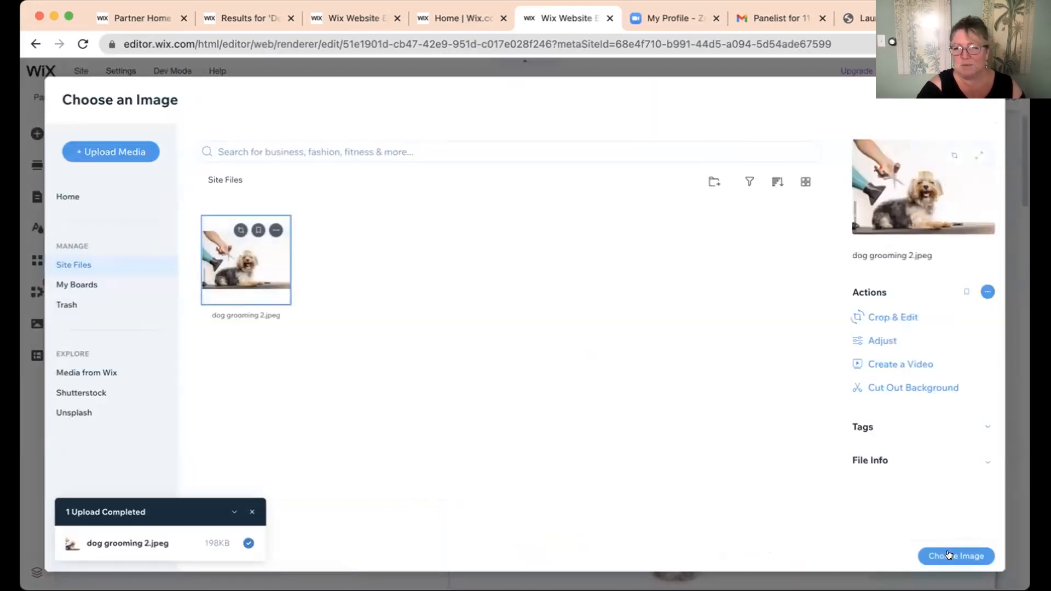
{"action": "left_click", "coordinate": [949, 555]}
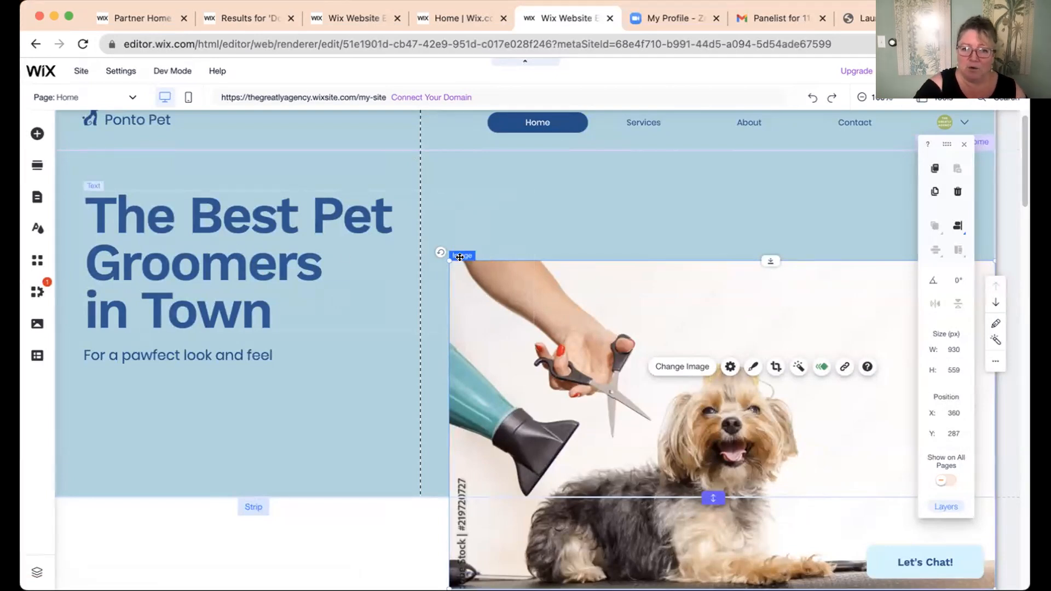
- Shrink the replaced grooming image to about 576 × 381 px and place it beside the heading, near X 514, Y 198
{"action": "left_click_drag", "start_coordinate": [448, 256], "coordinate": [627, 347]}
{"action": "left_click_drag", "start_coordinate": [671, 388], "coordinate": [629, 243]}
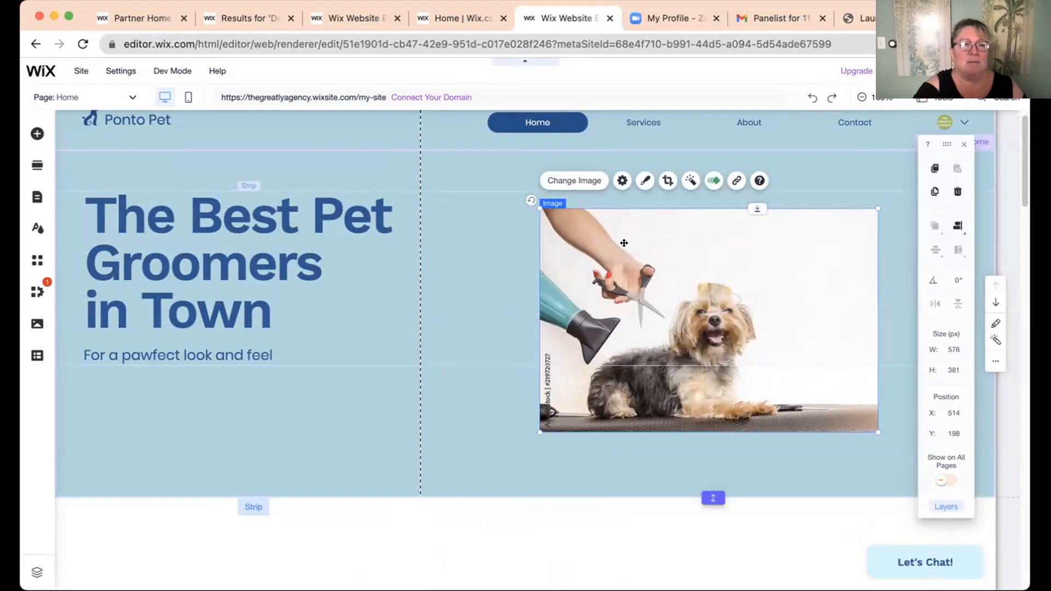
{"action": "left_click", "coordinate": [228, 213]}
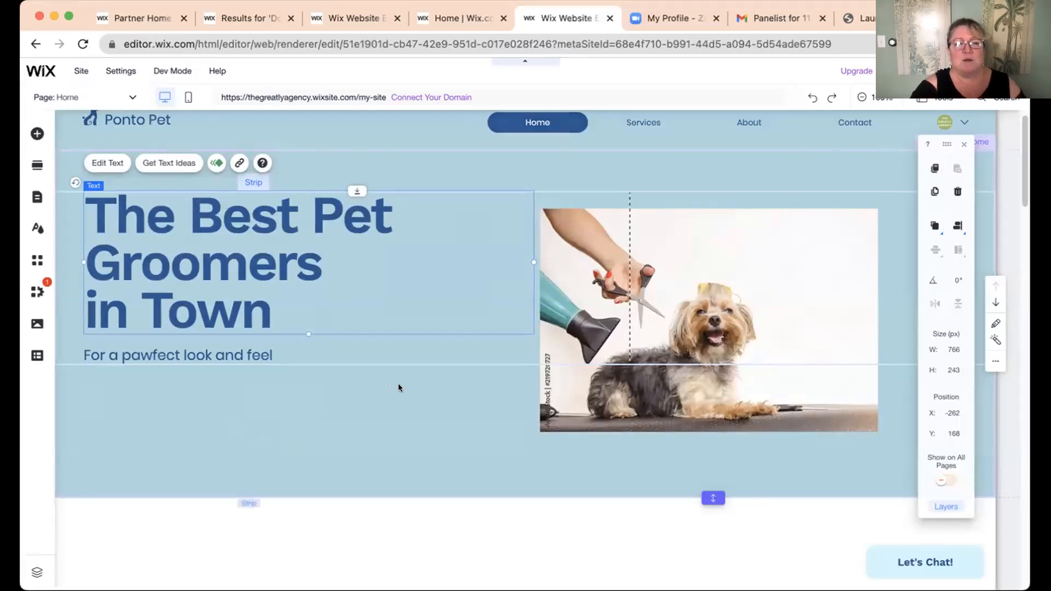
{"action": "left_click", "coordinate": [355, 446]}
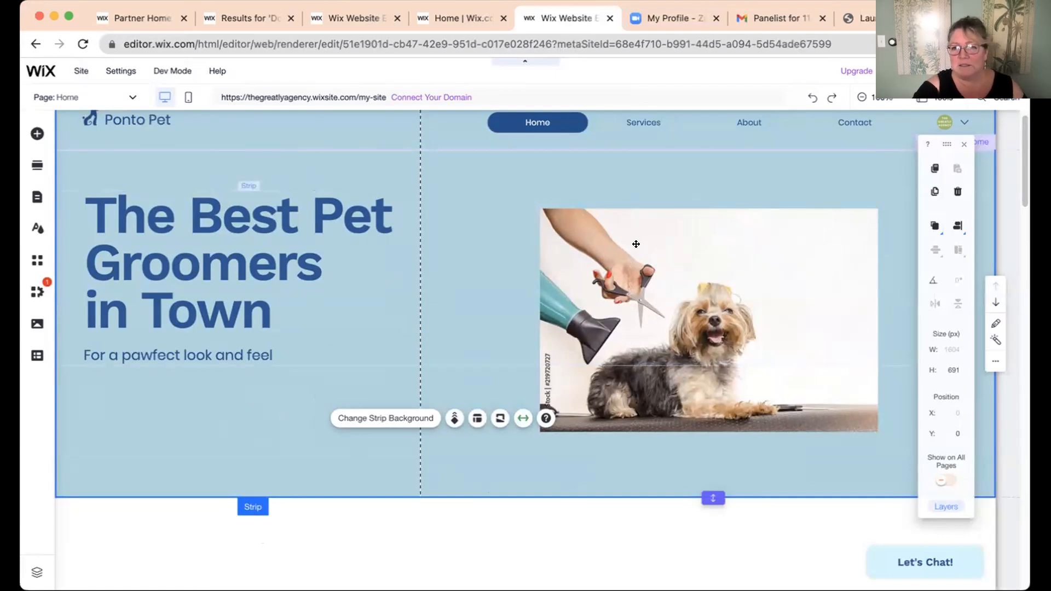
- Browse the text, image, button and gallery elements that can be added to the page
{"action": "left_click", "coordinate": [130, 232]}
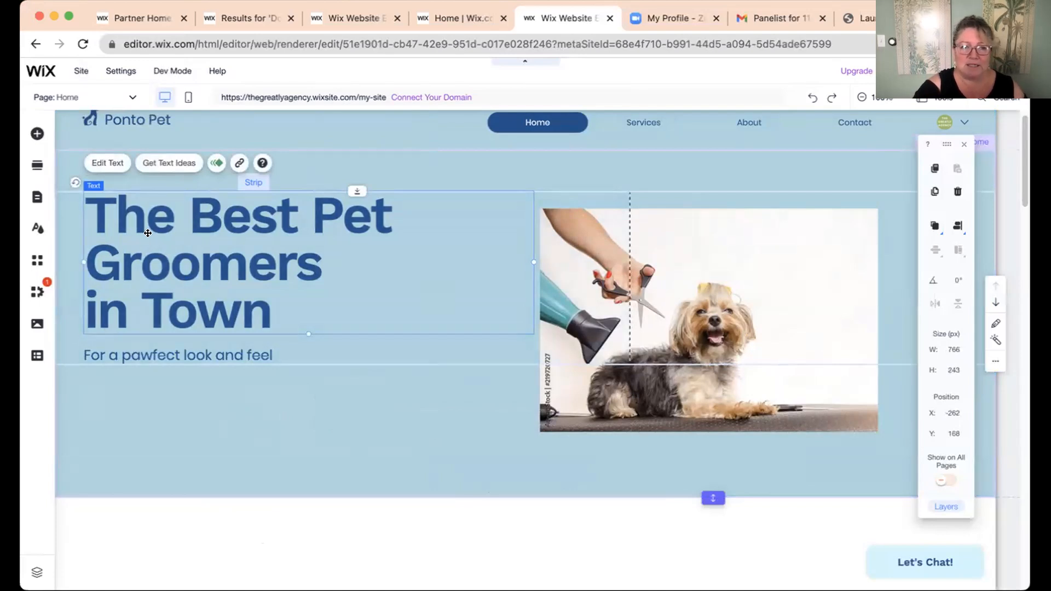
{"action": "left_click", "coordinate": [36, 134]}
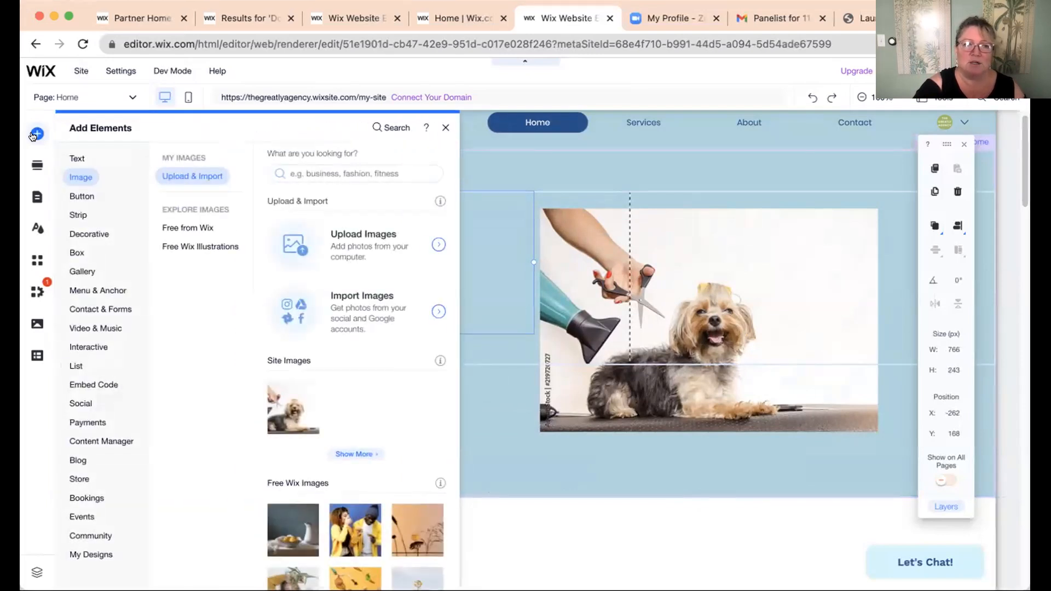
{"action": "left_click", "coordinate": [77, 160]}
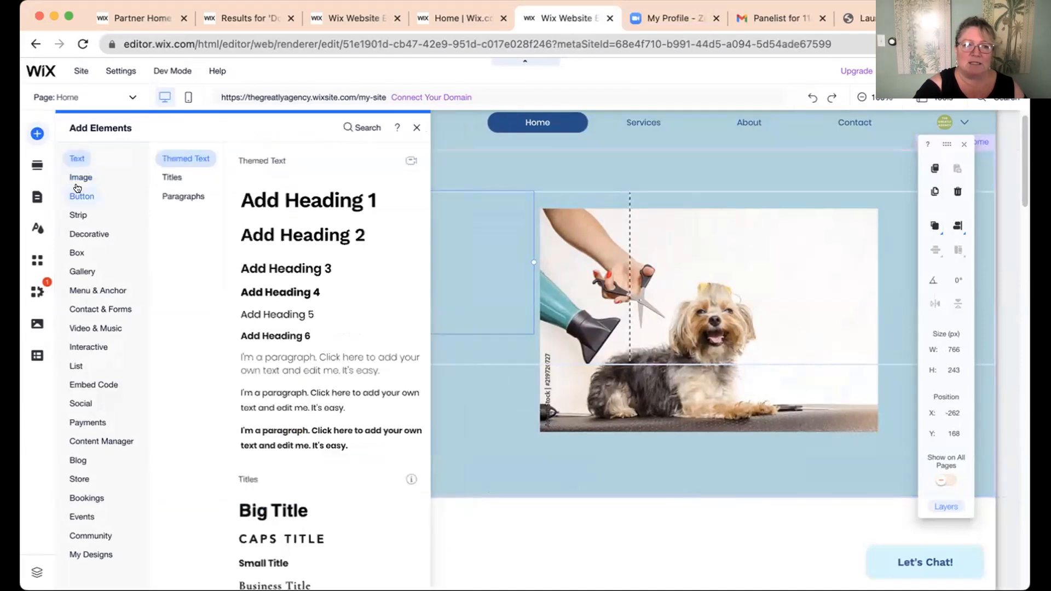
{"action": "left_click", "coordinate": [78, 193]}
{"action": "left_click", "coordinate": [77, 178]}
{"action": "left_click", "coordinate": [79, 195]}
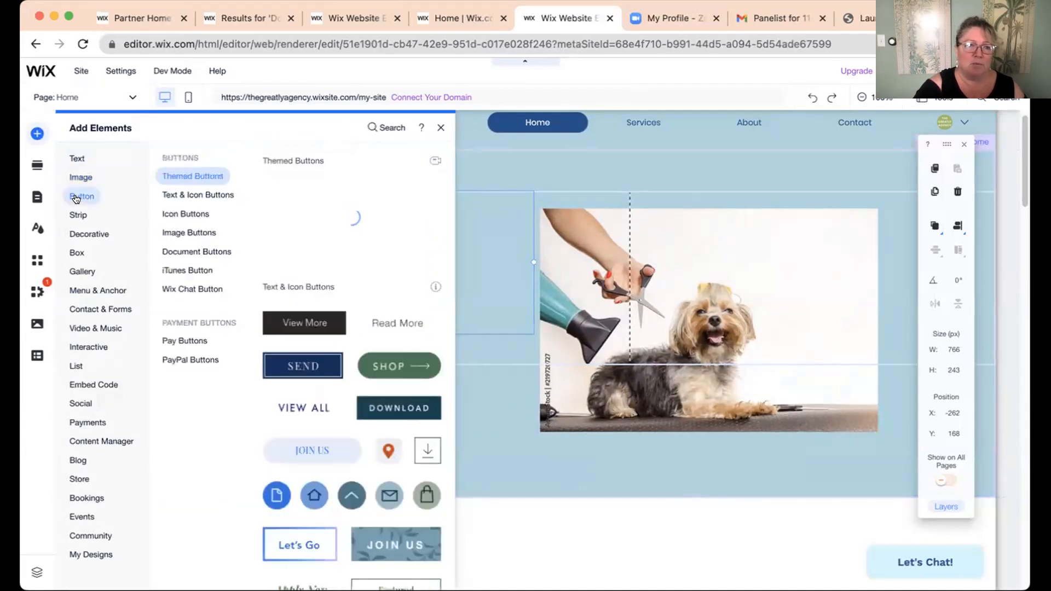
{"action": "left_click", "coordinate": [77, 270]}
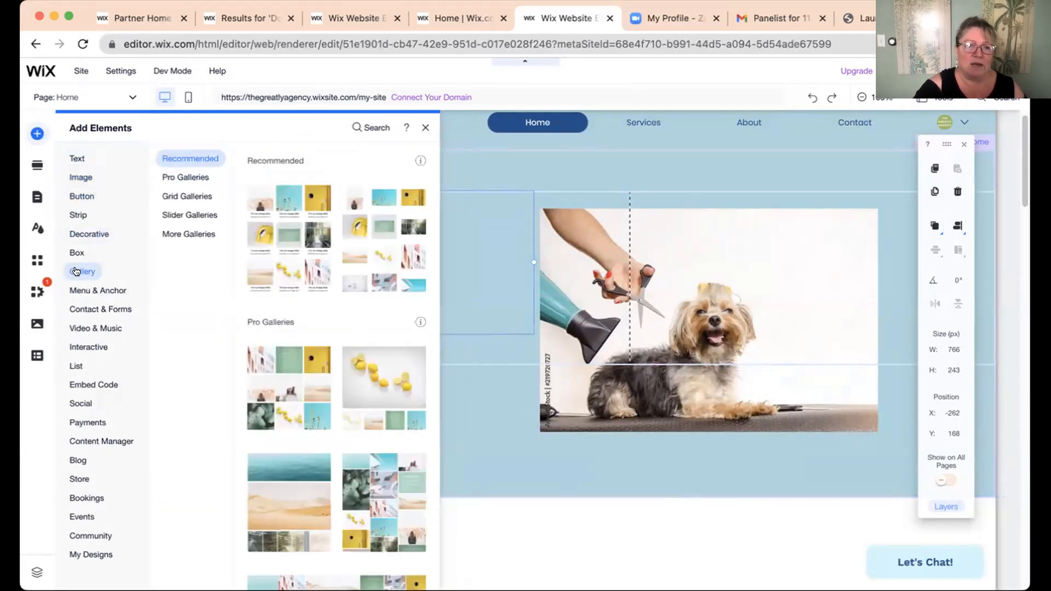
- Add a themed paragraph below the "For a pawfect look and feel" line, near X -261, Y 490, and widen its text box toward the grooming image
{"action": "left_click", "coordinate": [77, 156]}
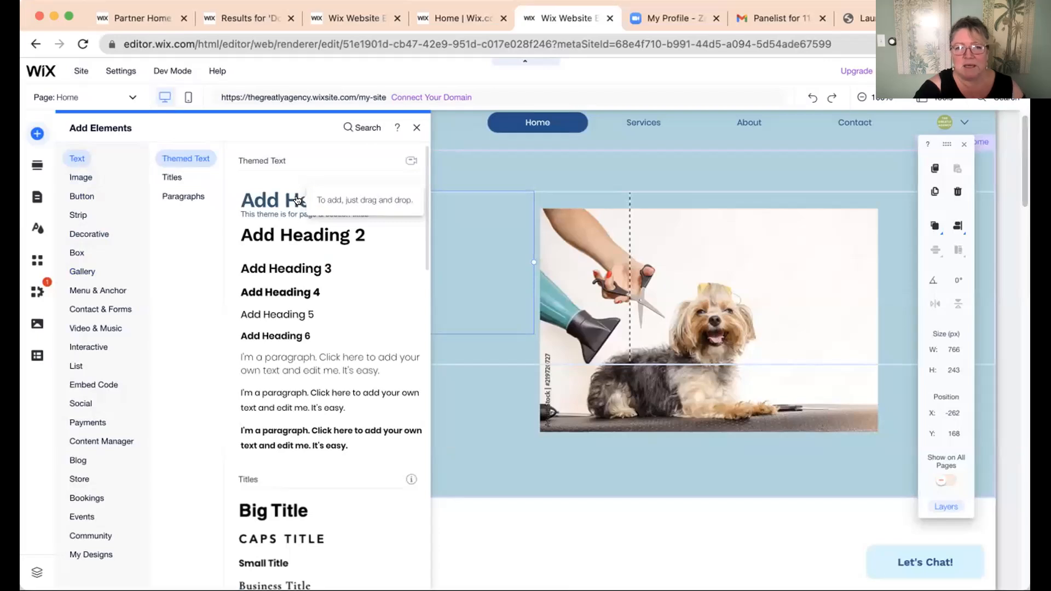
{"action": "left_click_drag", "start_coordinate": [290, 362], "coordinate": [143, 400]}
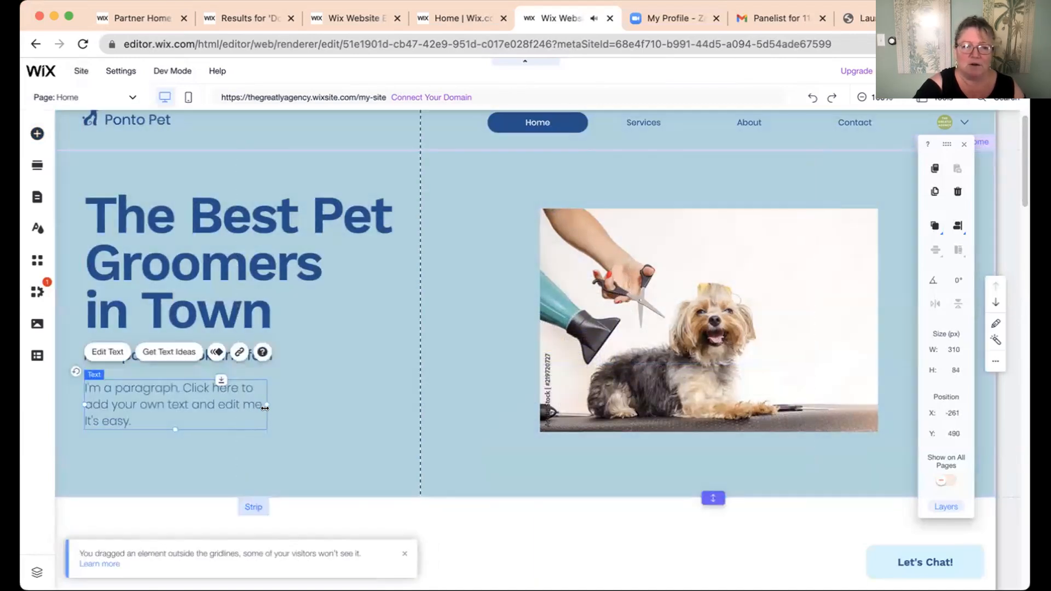
{"action": "left_click_drag", "start_coordinate": [262, 399], "coordinate": [415, 403]}
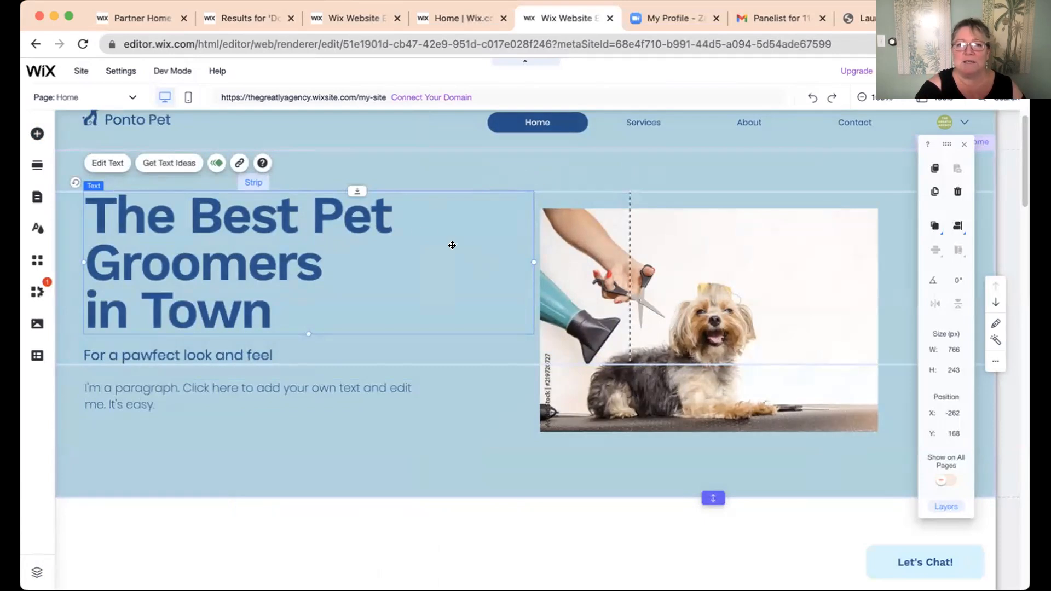
{"action": "left_click", "coordinate": [641, 255]}
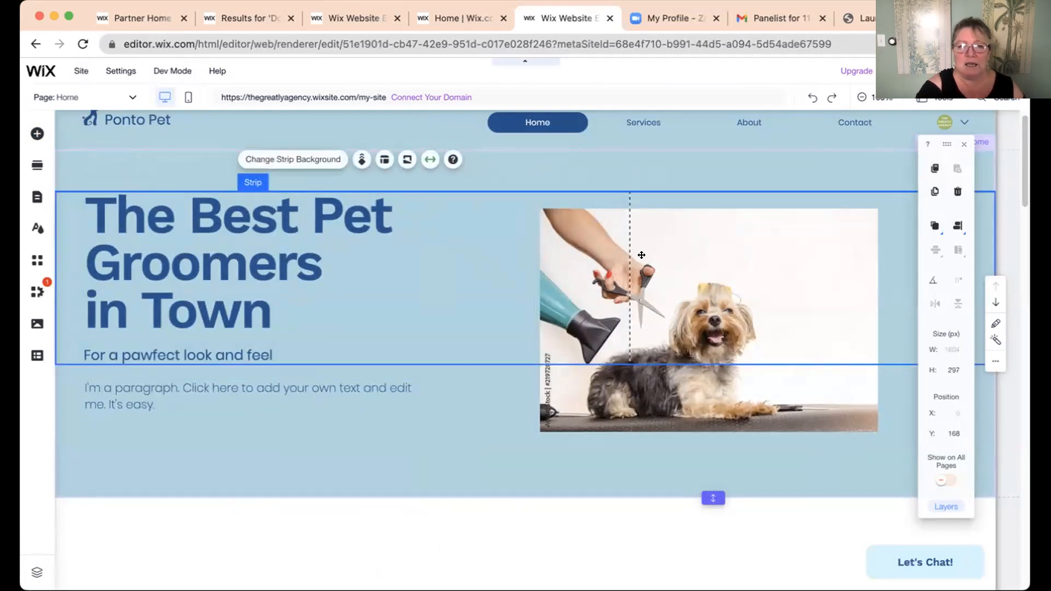
{"action": "left_click", "coordinate": [612, 335]}
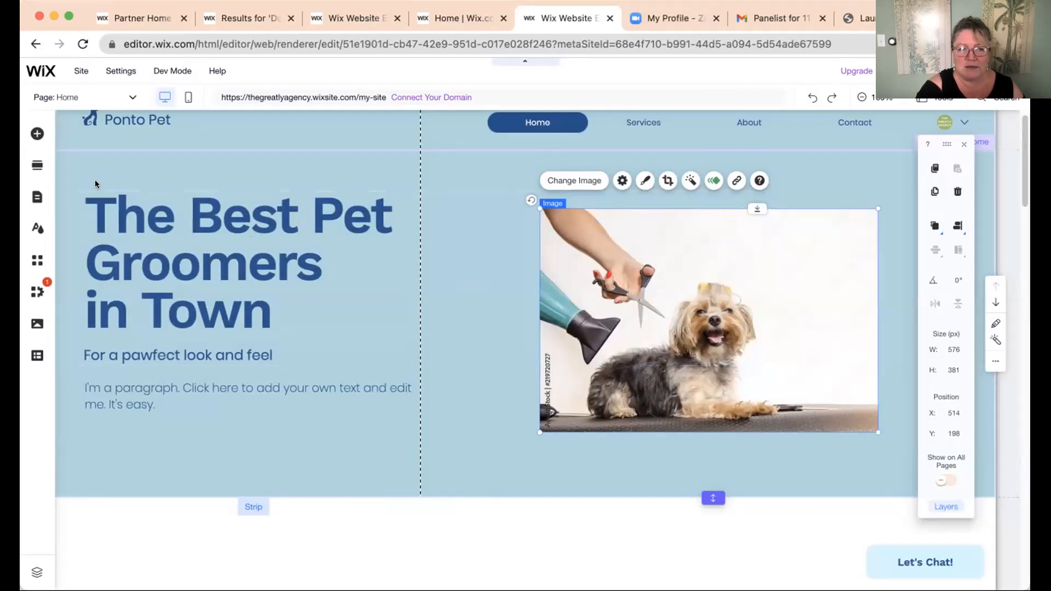
- Replace the heading "The Best Pet Groomers in Town" with "Anne's Dog Grooming Service"
{"action": "left_click", "coordinate": [133, 231]}
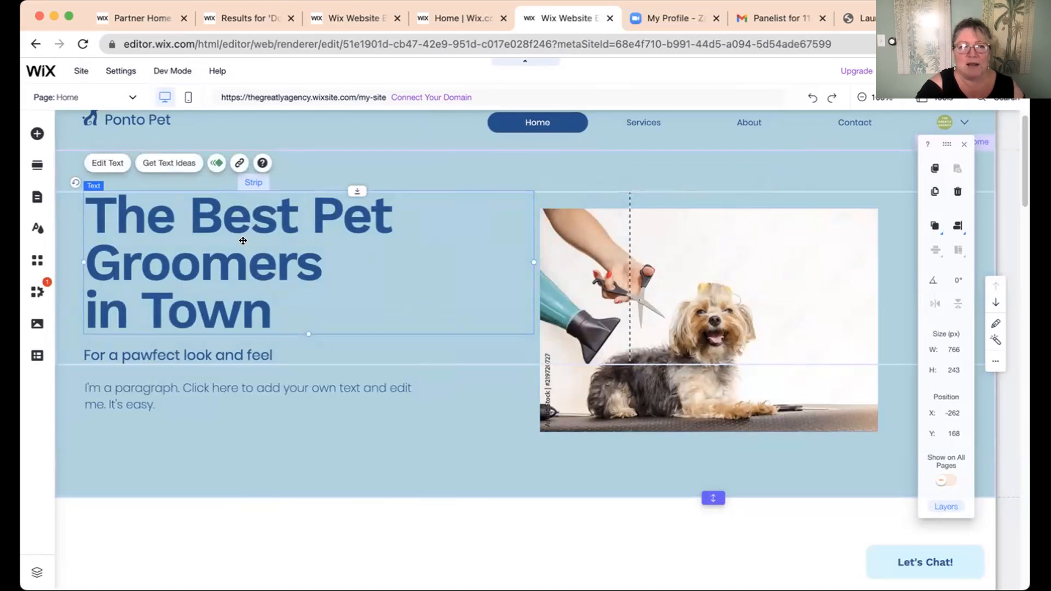
{"action": "left_click", "coordinate": [114, 163]}
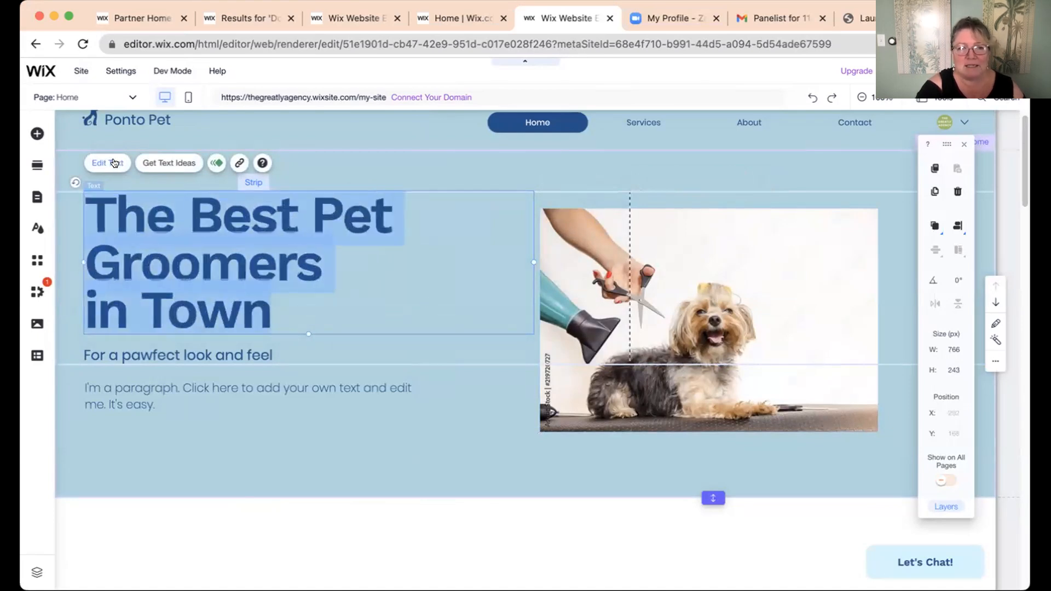
{"action": "type", "text": "anne"}
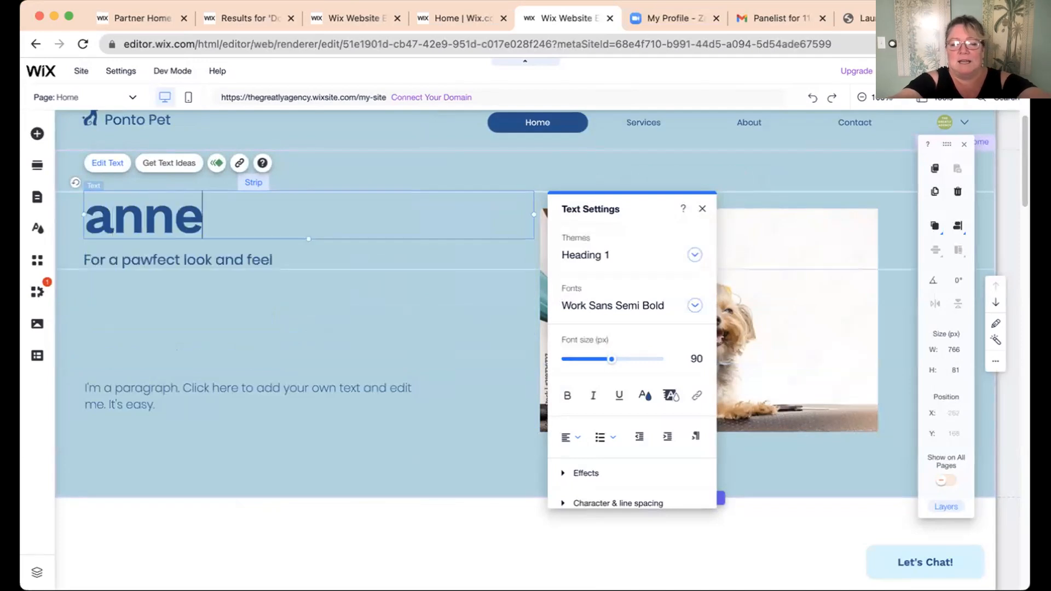
{"action": "type", "text": "'s Groo"}
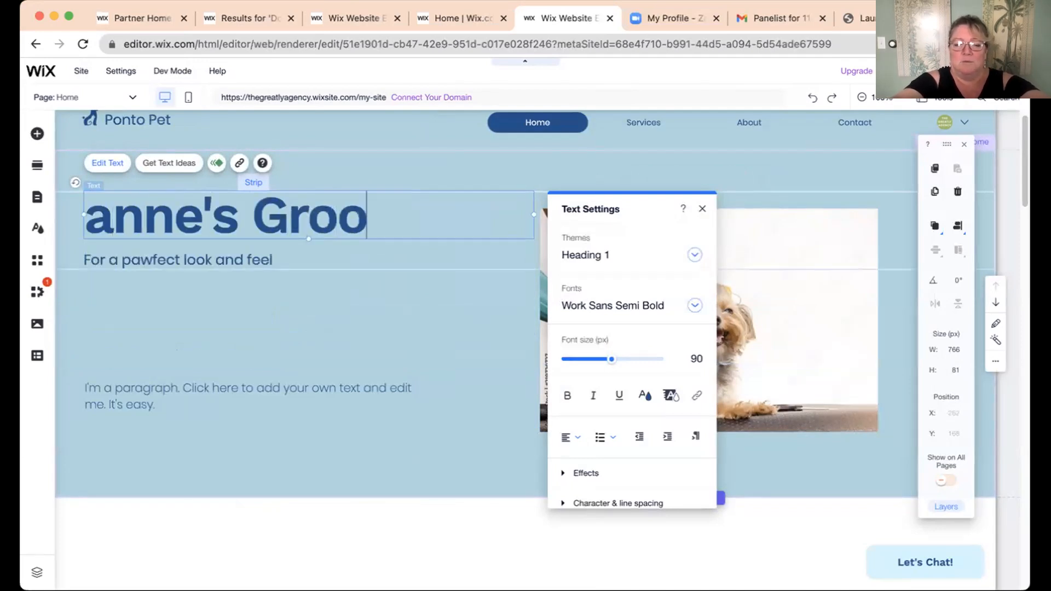
{"action": "type", "text": "ming Ser"}
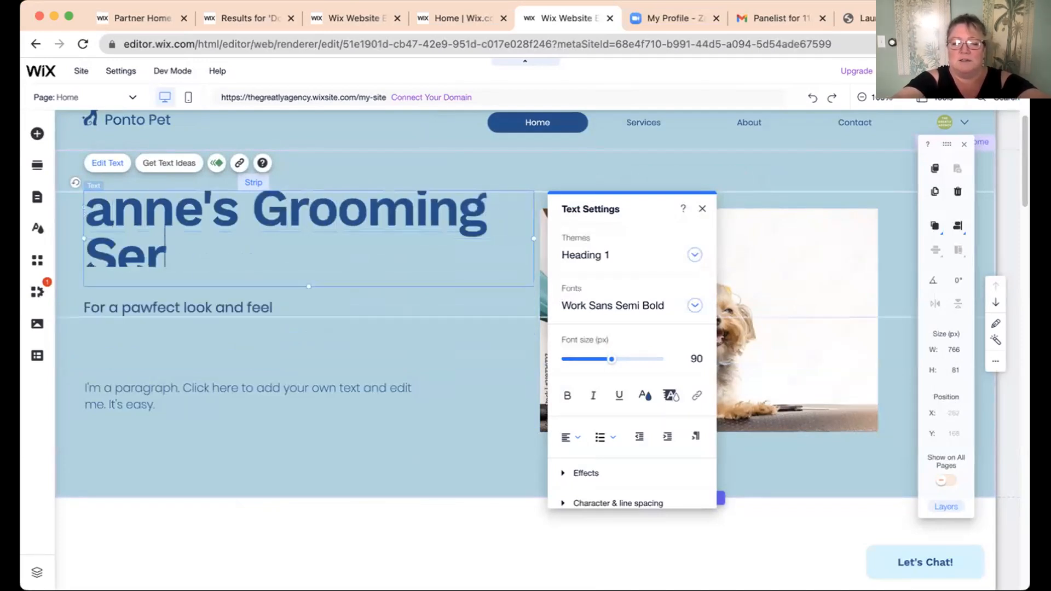
{"action": "type", "text": "vice"}
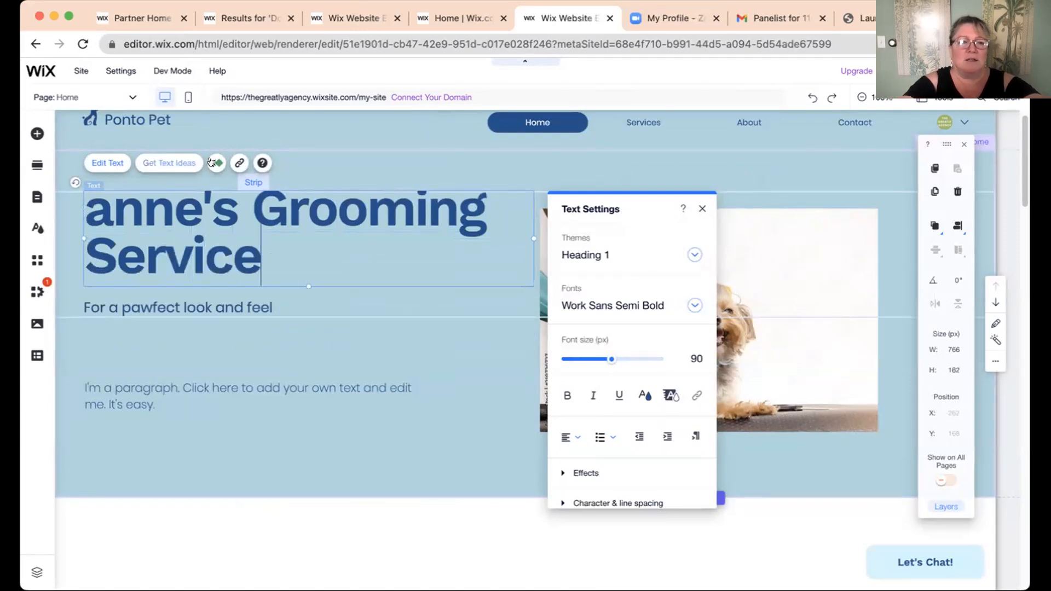
{"action": "left_click", "coordinate": [250, 206]}
{"action": "type", "text": "Dog"}
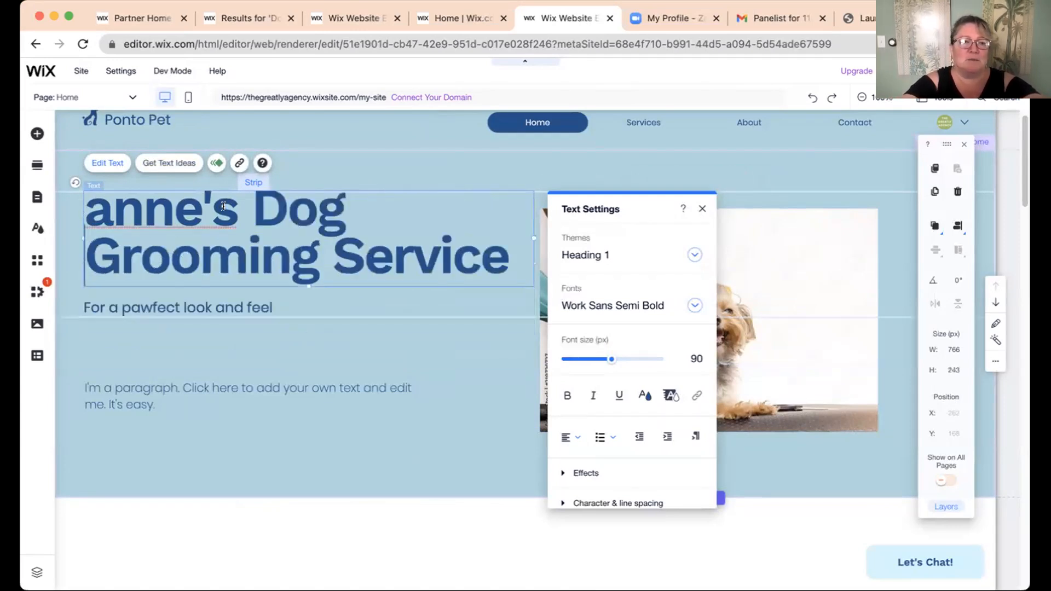
{"action": "left_click", "coordinate": [110, 215]}
{"action": "key", "text": "BackSpace"}
{"action": "type", "text": "A"}
{"action": "left_click", "coordinate": [239, 347]}
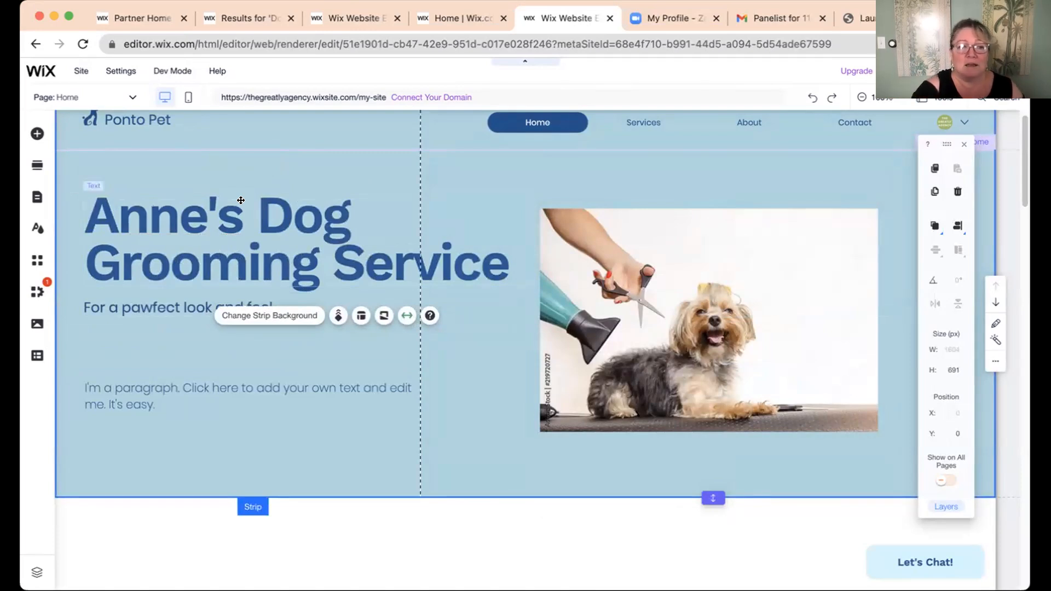
- Format the whole "Anne's Dog Grooming Service" heading in Verdana at 89 px with the dark purple theme color
{"action": "left_click", "coordinate": [112, 213]}
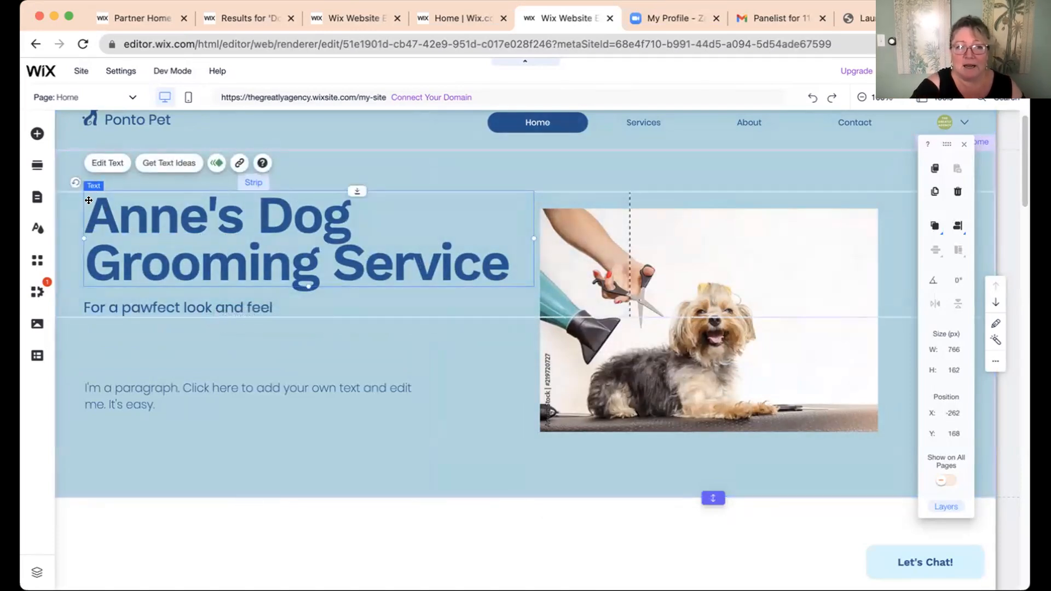
{"action": "double_click", "coordinate": [89, 201]}
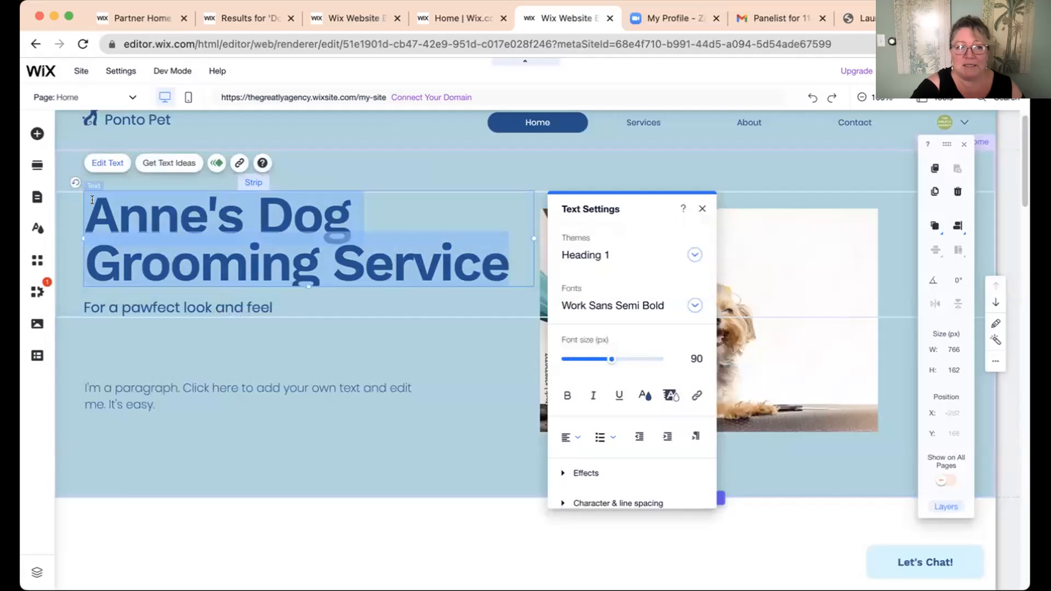
{"action": "left_click", "coordinate": [123, 218]}
{"action": "left_click_drag", "start_coordinate": [85, 211], "coordinate": [509, 268]}
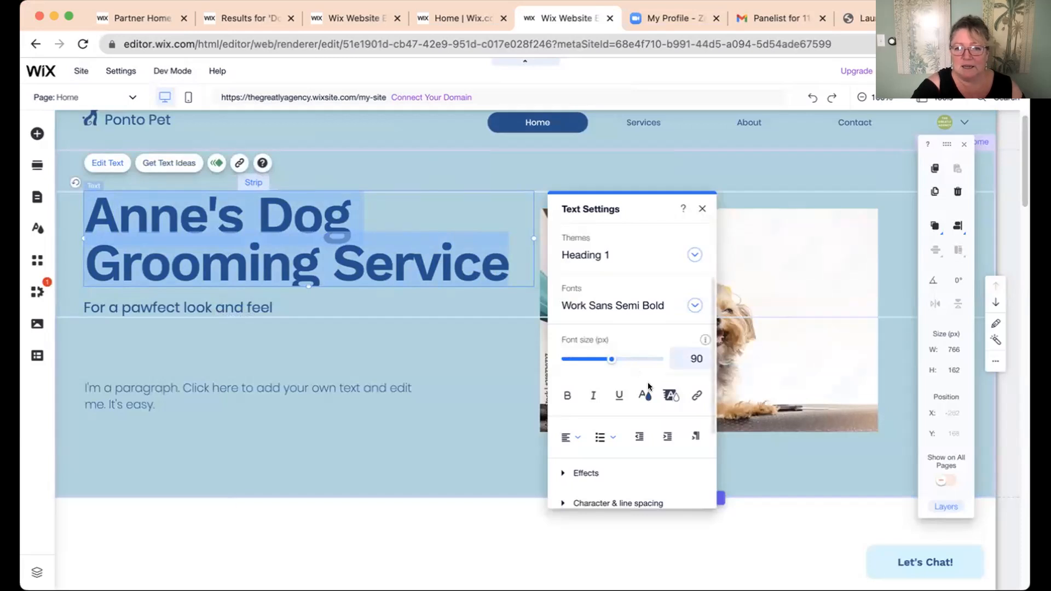
{"action": "mouse_move", "coordinate": [605, 362]}
{"action": "left_mouse_down"}
{"action": "mouse_move", "coordinate": [582, 359]}
{"action": "mouse_move", "coordinate": [637, 360]}
{"action": "mouse_move", "coordinate": [611, 359]}
{"action": "left_mouse_up"}
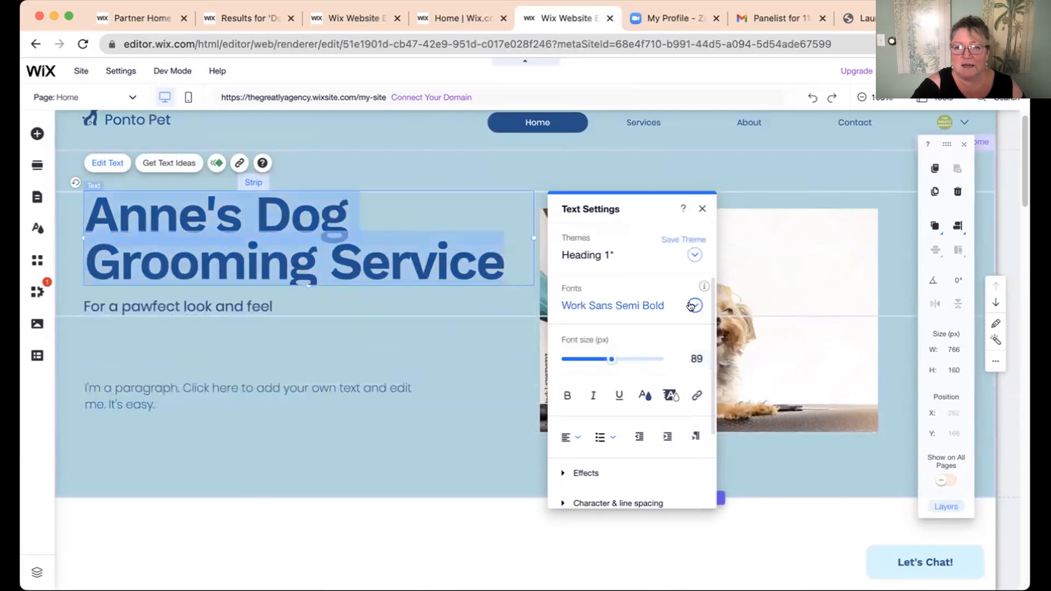
{"action": "left_click", "coordinate": [693, 304]}
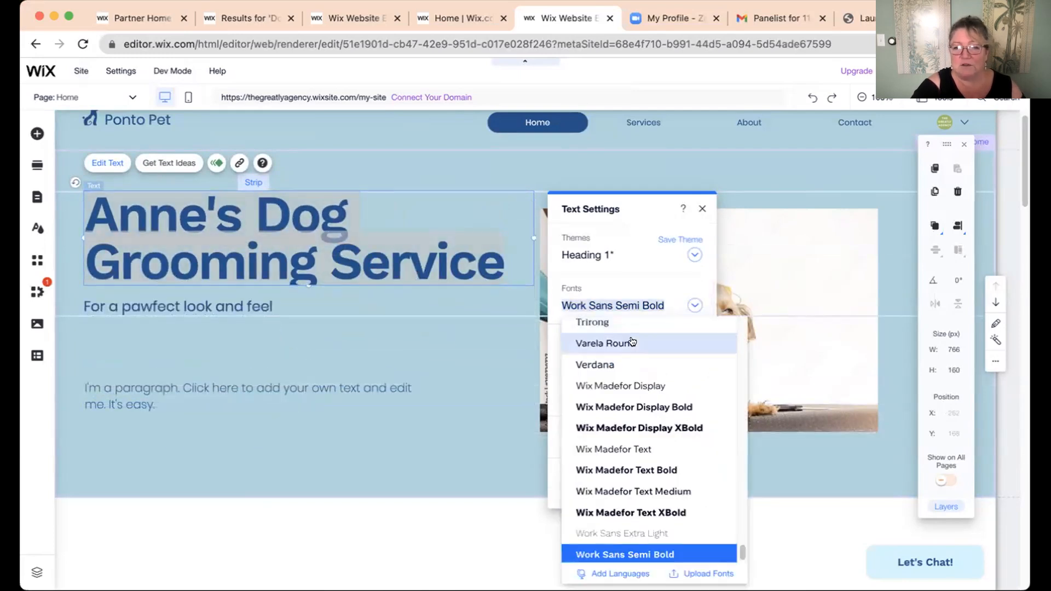
{"action": "left_click", "coordinate": [602, 365]}
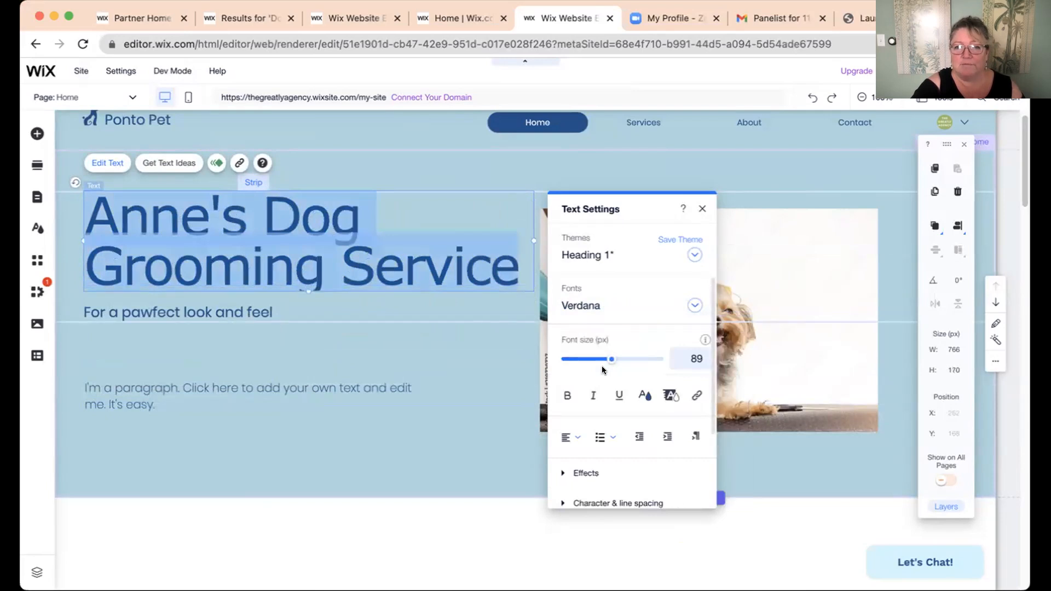
{"action": "left_click", "coordinate": [639, 396]}
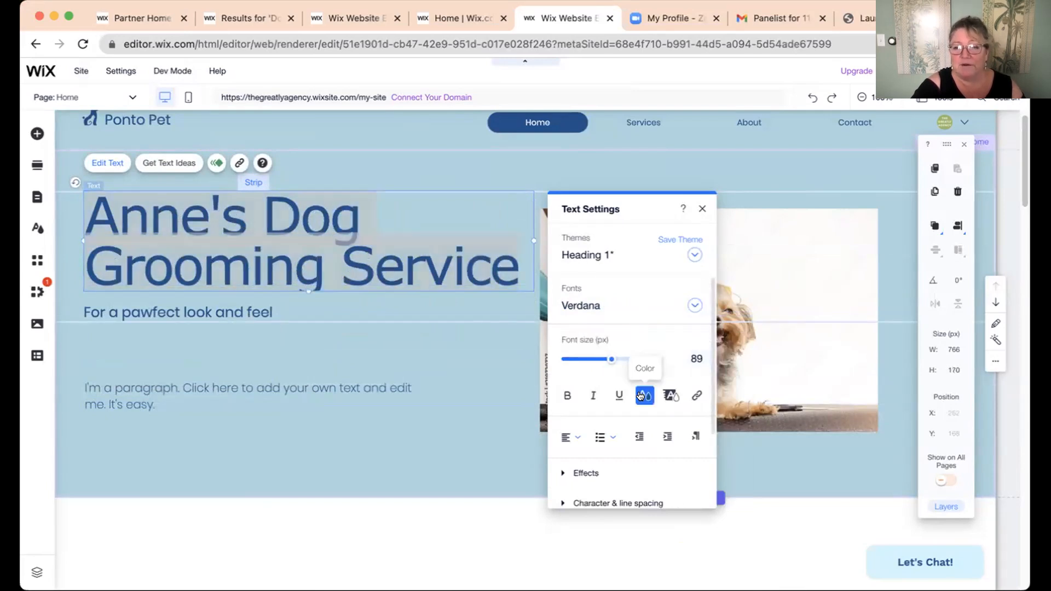
{"action": "left_click", "coordinate": [629, 348]}
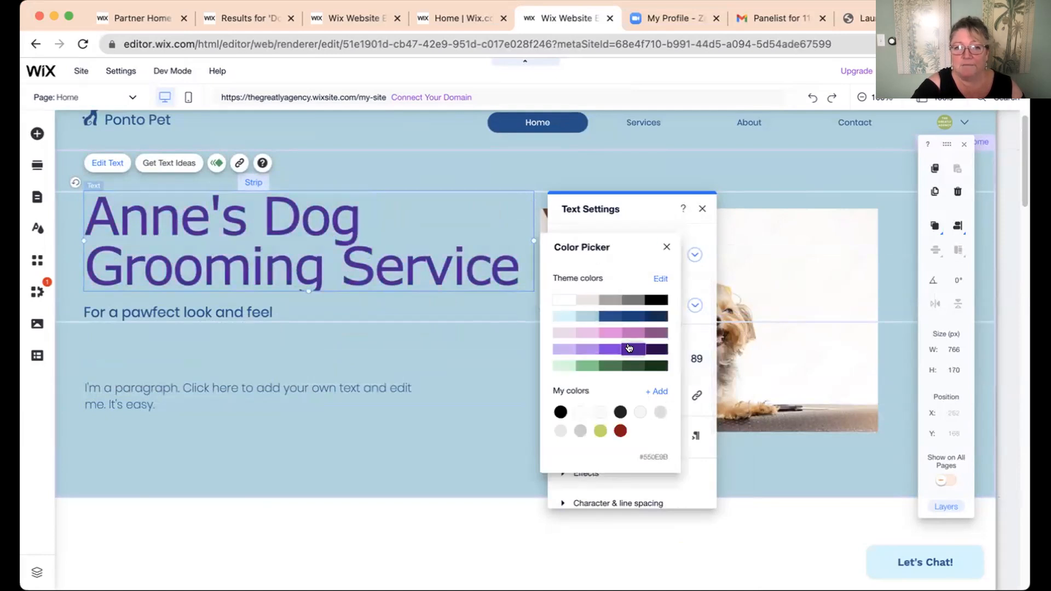
- Apply the dark purple theme color #550E9B to the main heading and center-align its text
{"action": "left_click", "coordinate": [606, 338]}
{"action": "left_click", "coordinate": [633, 349]}
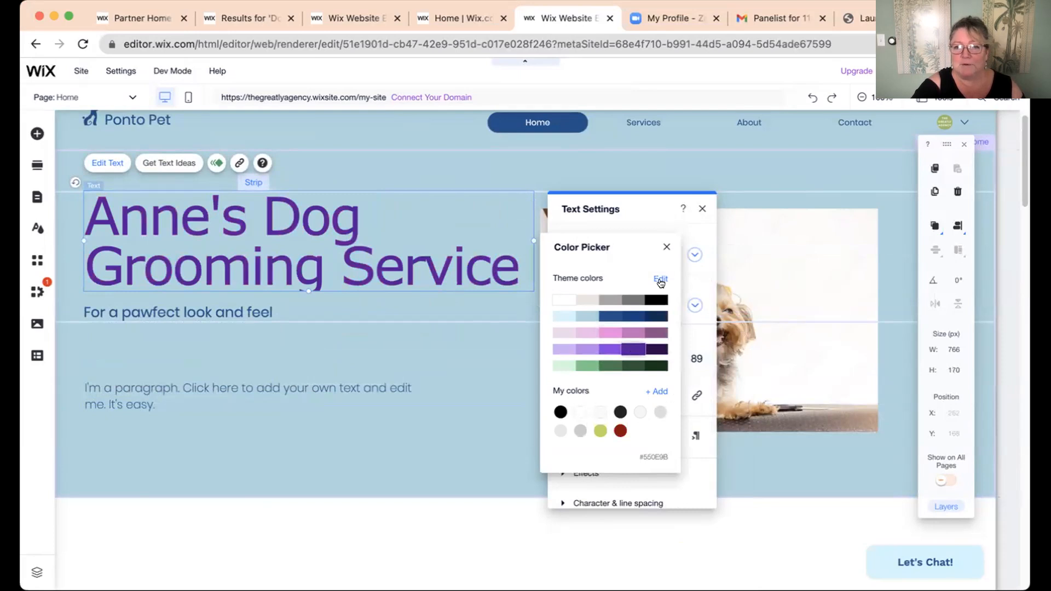
{"action": "left_click", "coordinate": [664, 247]}
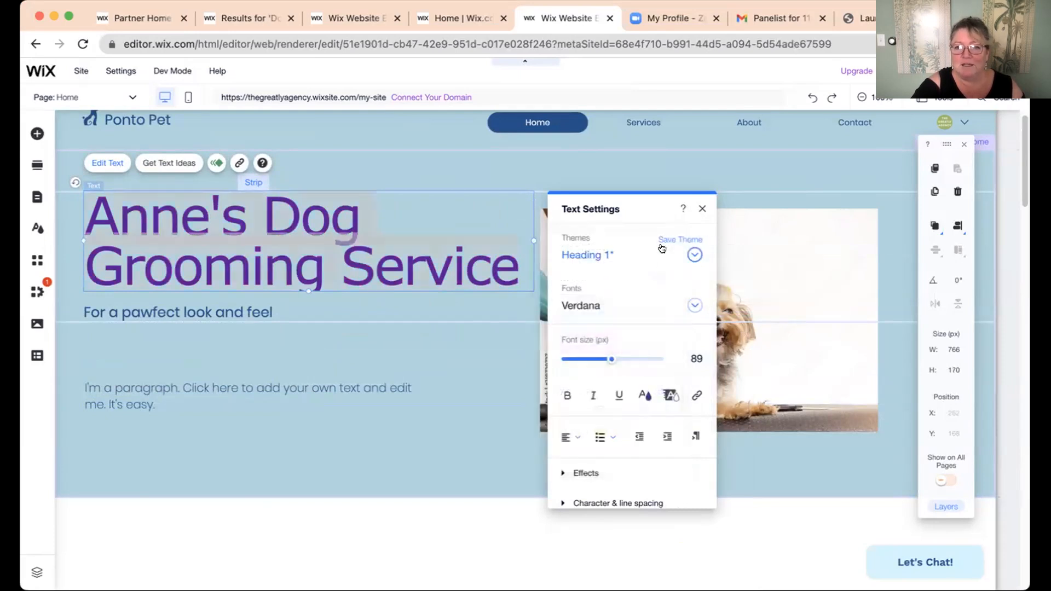
{"action": "left_click", "coordinate": [575, 441]}
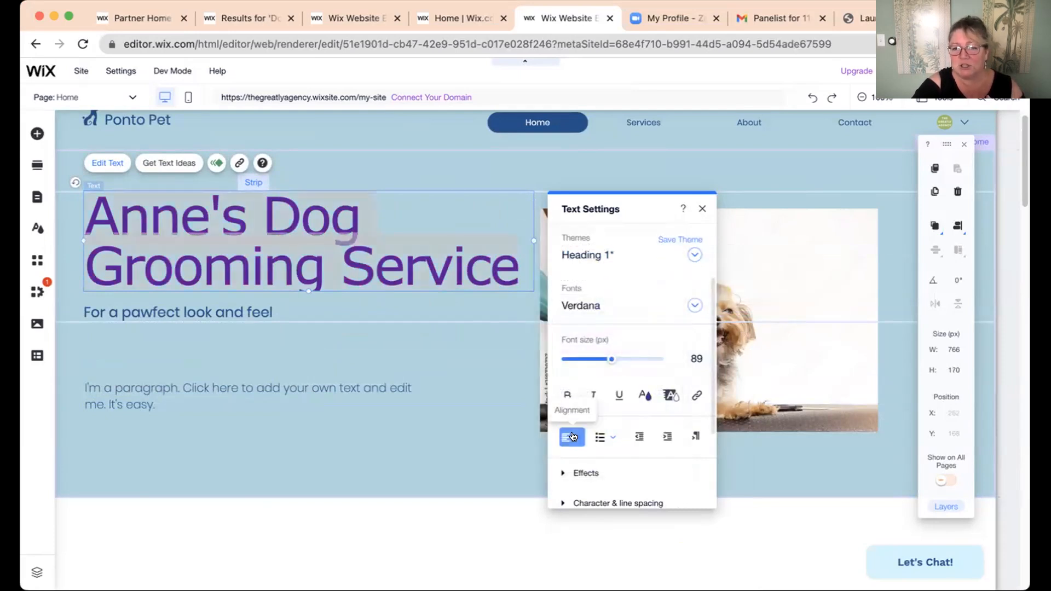
{"action": "left_click", "coordinate": [575, 454]}
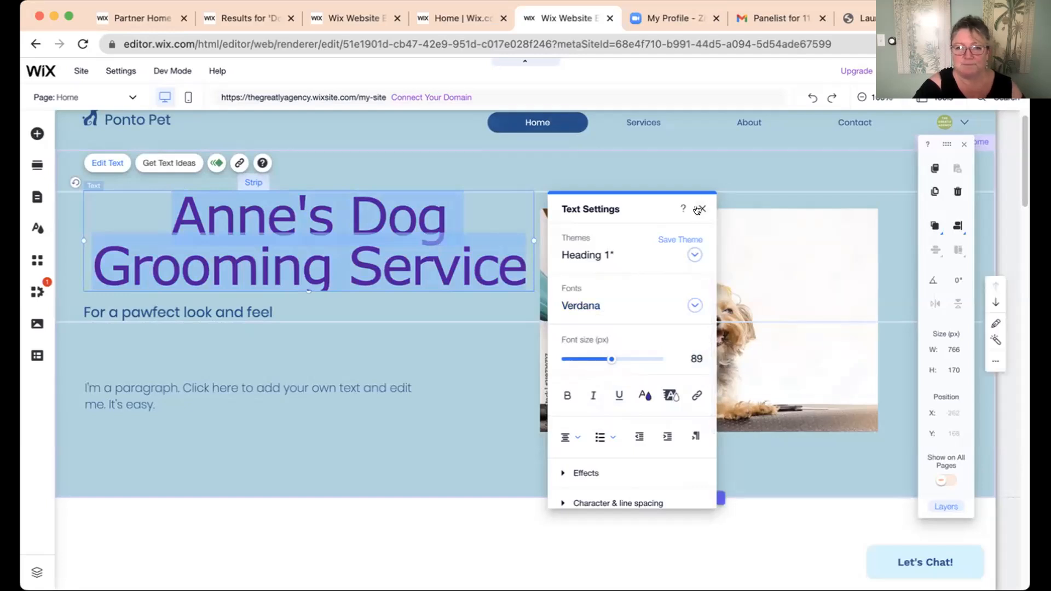
{"action": "left_click", "coordinate": [697, 210]}
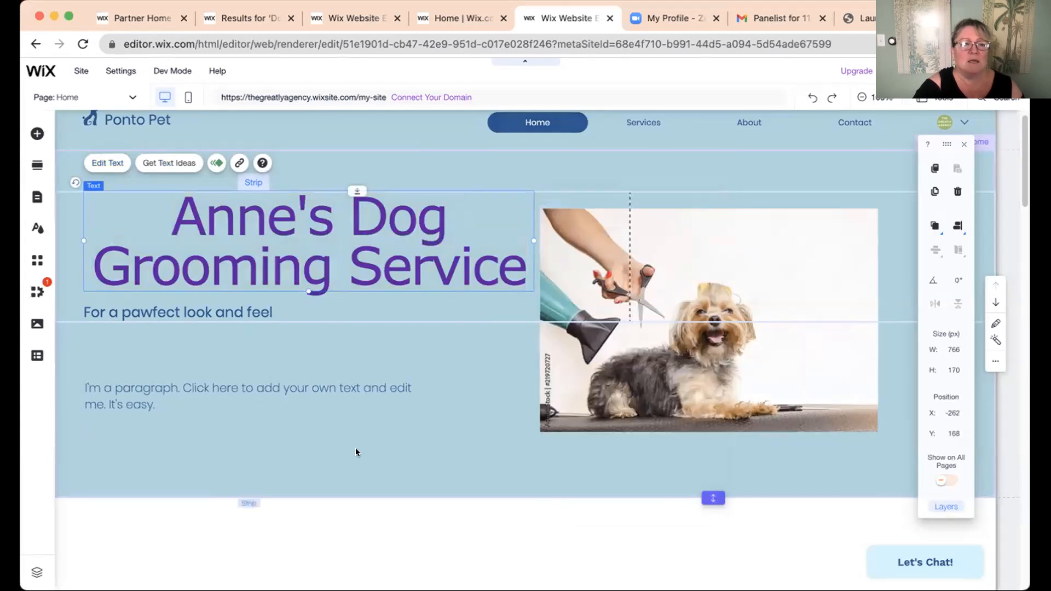
- Set the background of the strip behind the heading and grooming image to the light gray theme color #EBE5E3
{"action": "left_click", "coordinate": [297, 446]}
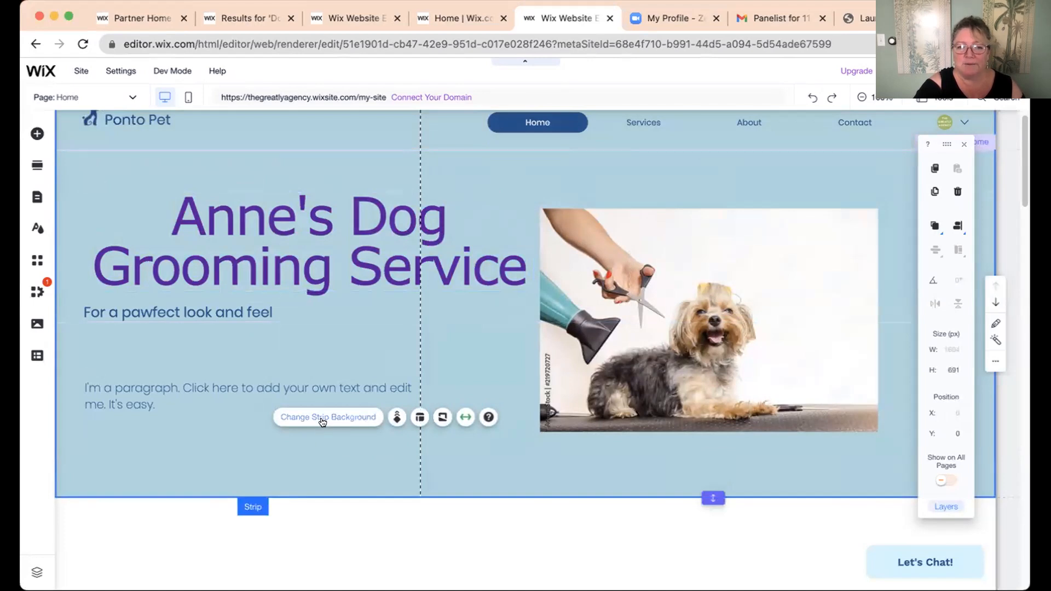
{"action": "left_click", "coordinate": [276, 457]}
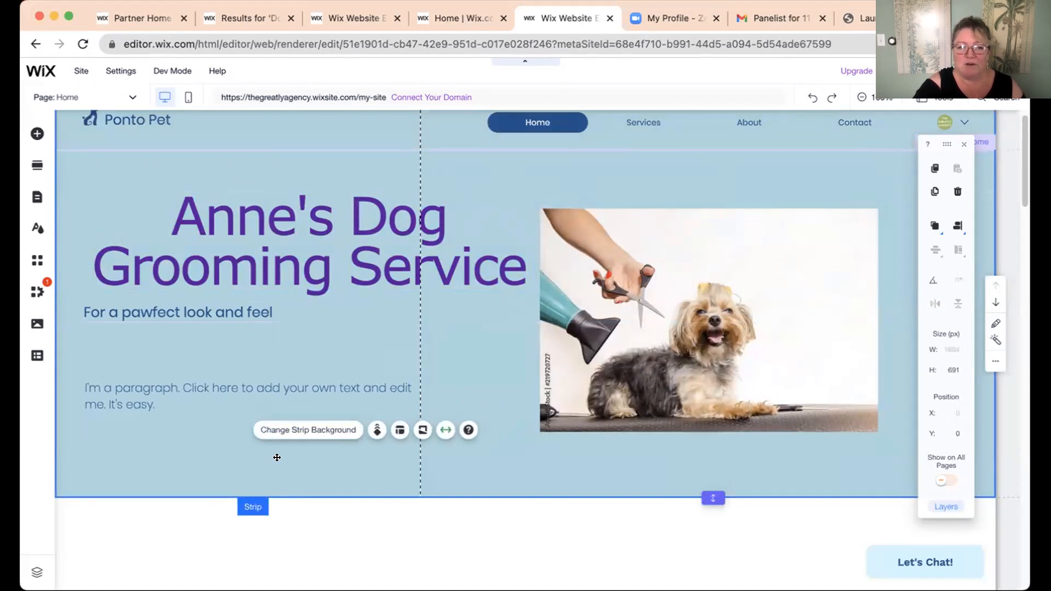
{"action": "left_click", "coordinate": [323, 268]}
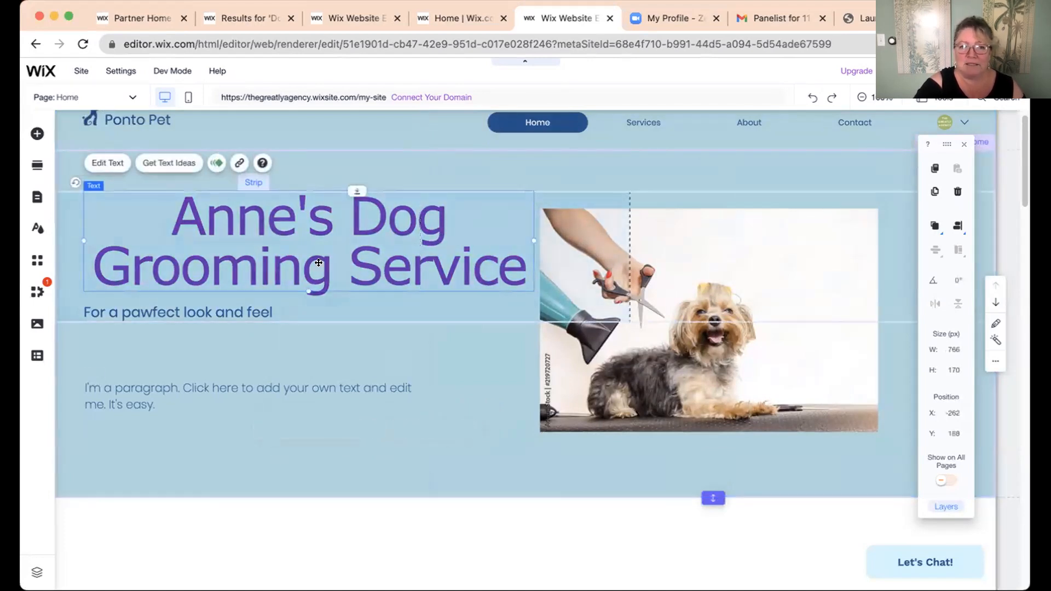
{"action": "left_click", "coordinate": [682, 305]}
{"action": "left_click", "coordinate": [675, 356]}
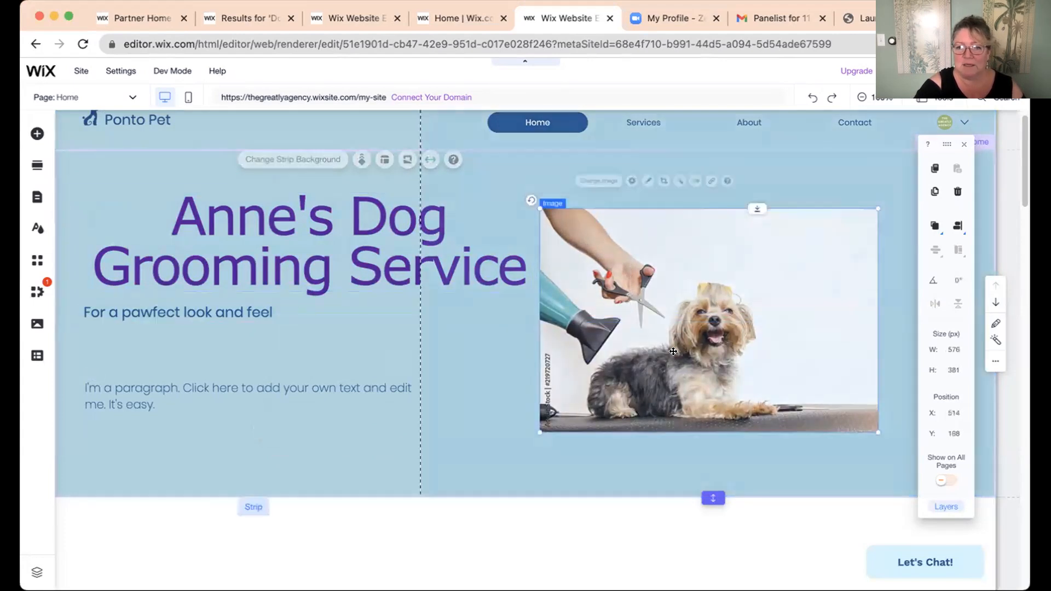
{"action": "left_click", "coordinate": [306, 471]}
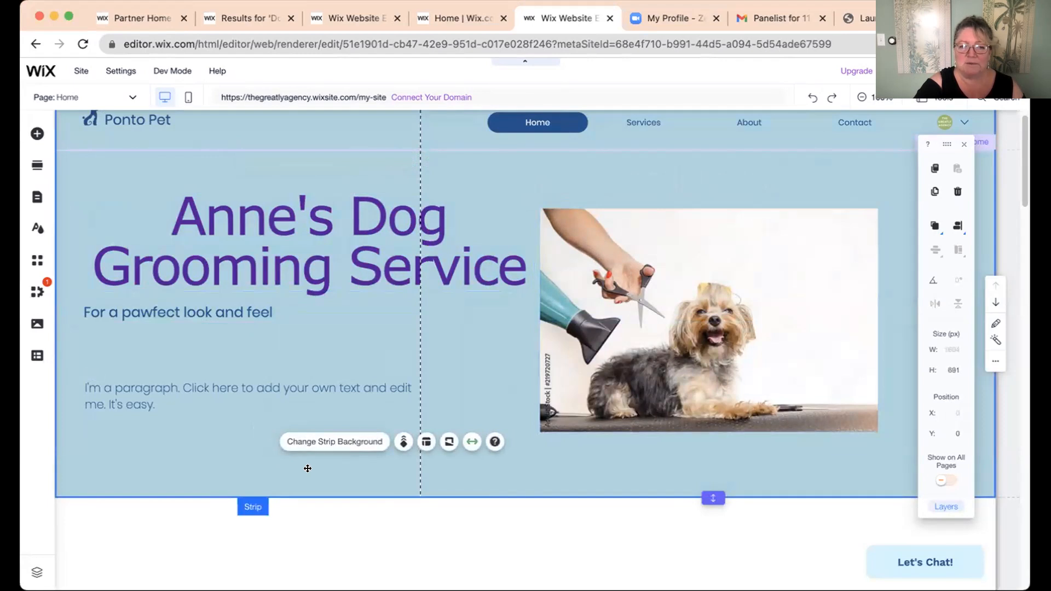
{"action": "left_click", "coordinate": [320, 443]}
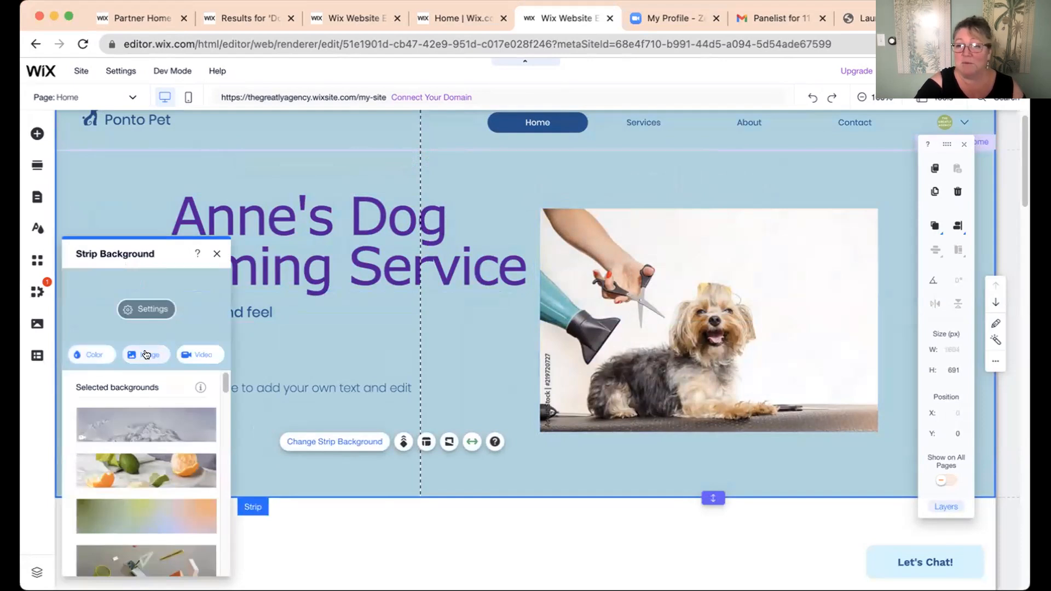
{"action": "left_click", "coordinate": [93, 355]}
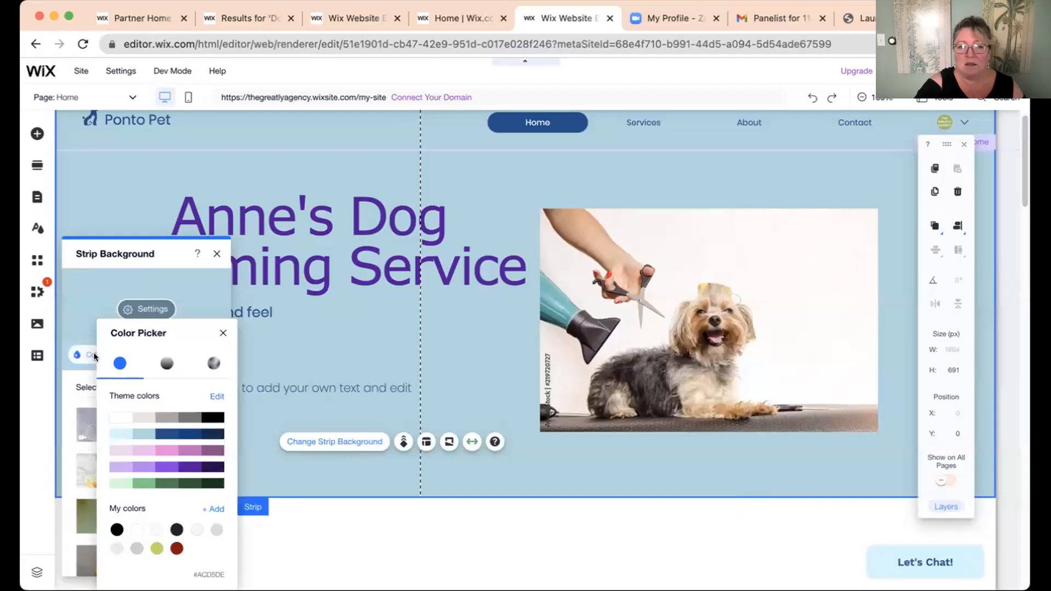
{"action": "left_click", "coordinate": [138, 414]}
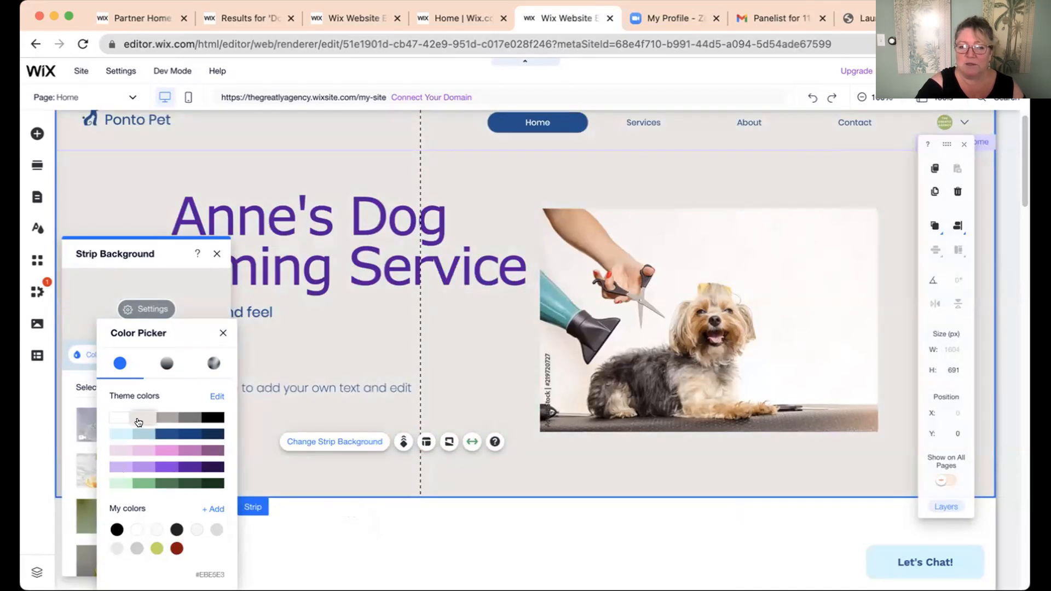
{"action": "left_click", "coordinate": [138, 422]}
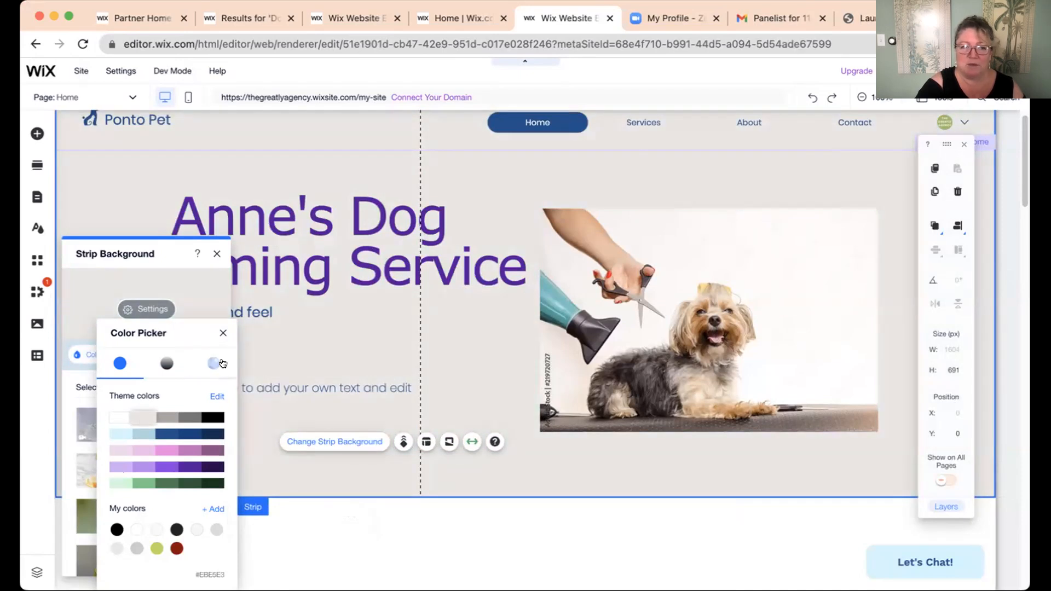
- Try the custom dark red #4F1212 as the strip background, return to the light gray theme color #EBE5E3 and close the background settings
{"action": "left_click", "coordinate": [213, 509]}
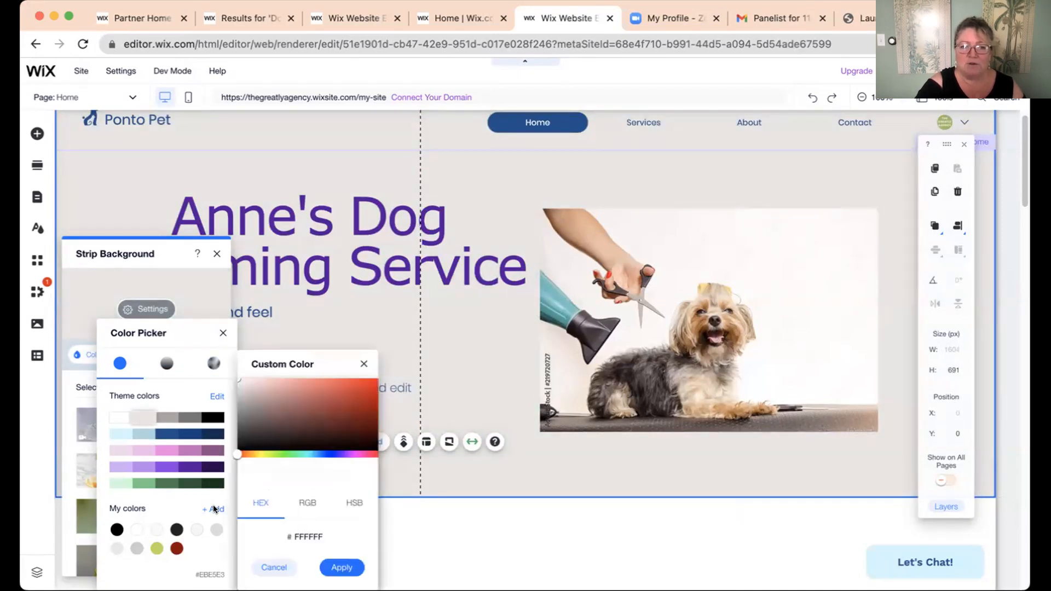
{"action": "left_click", "coordinate": [343, 429]}
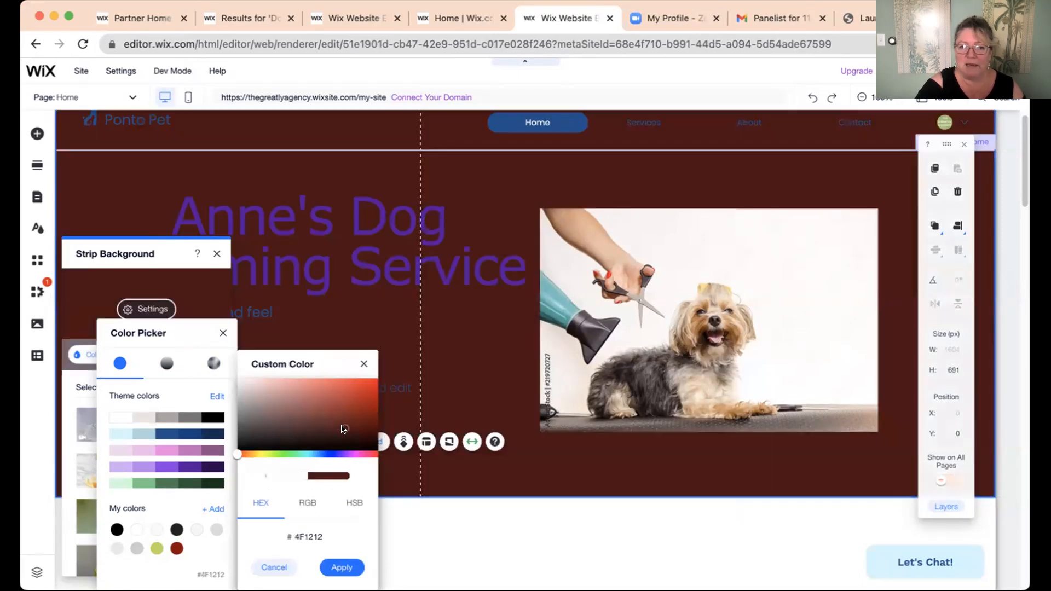
{"action": "left_click", "coordinate": [135, 419]}
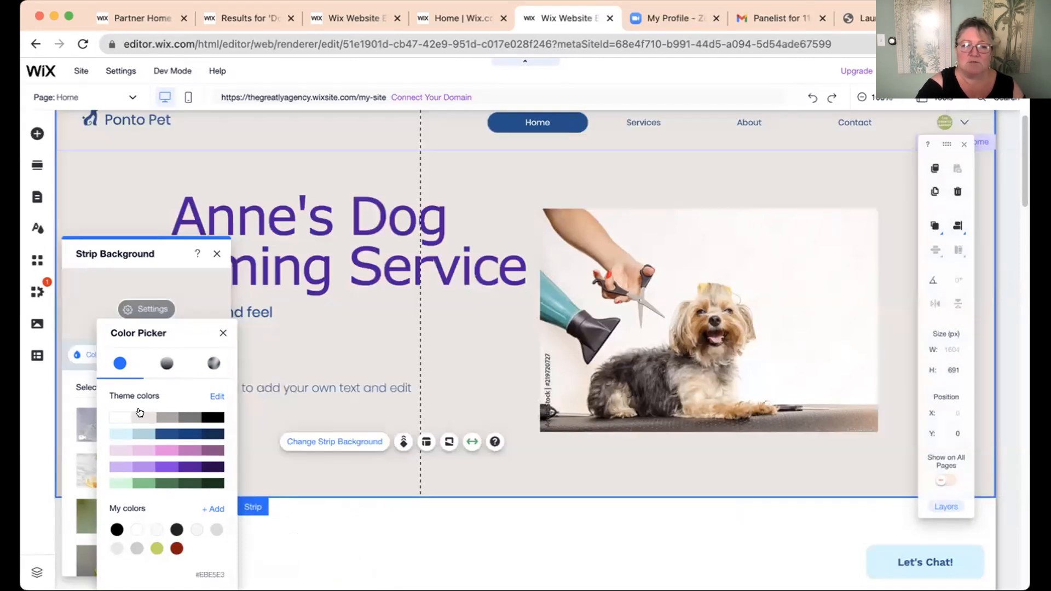
{"action": "left_click", "coordinate": [136, 418]}
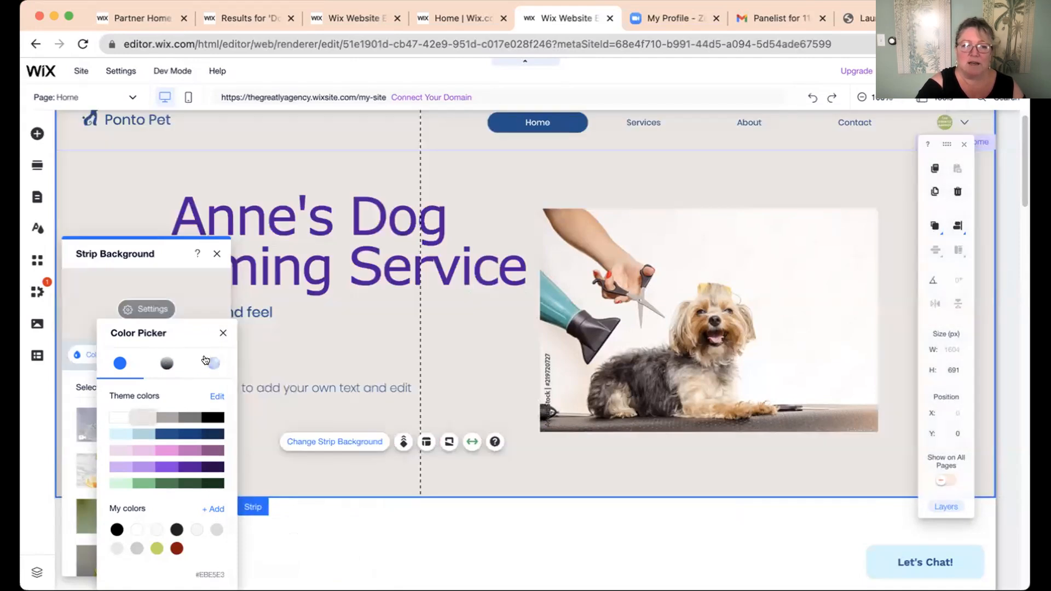
{"action": "left_click", "coordinate": [222, 332]}
{"action": "left_click", "coordinate": [217, 253]}
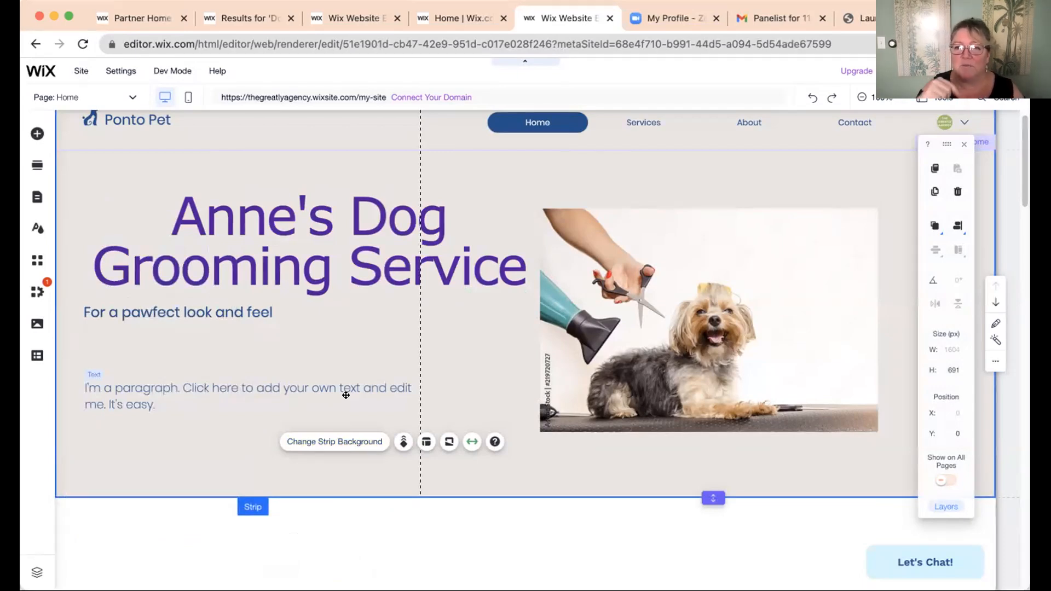
- Save the site, check the home page in preview mode and return to editing
{"action": "mouse_move", "coordinate": [929, 72]}
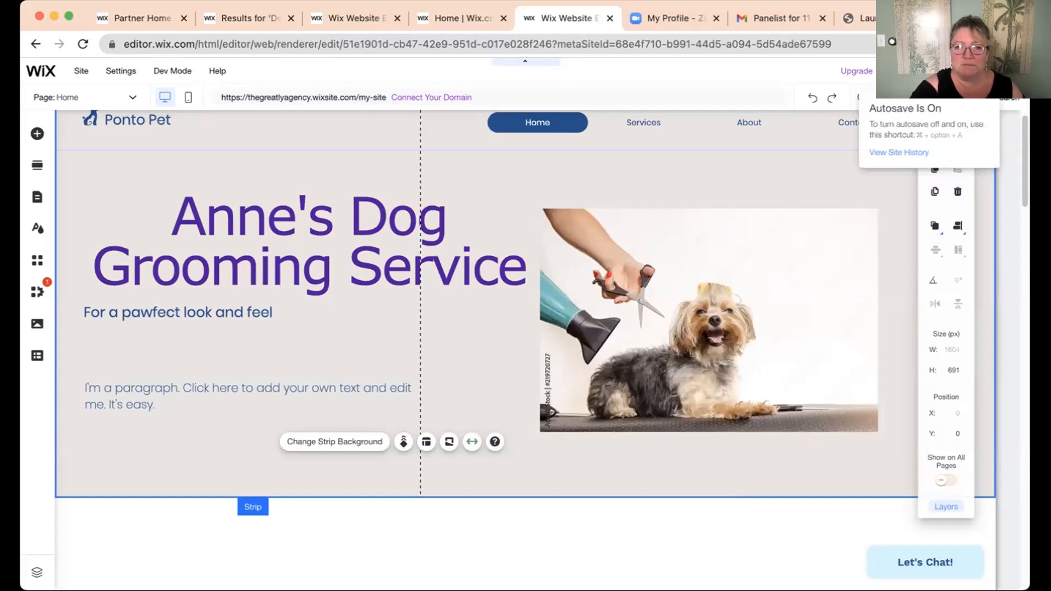
{"action": "left_click", "coordinate": [929, 71]}
{"action": "left_click", "coordinate": [678, 431]}
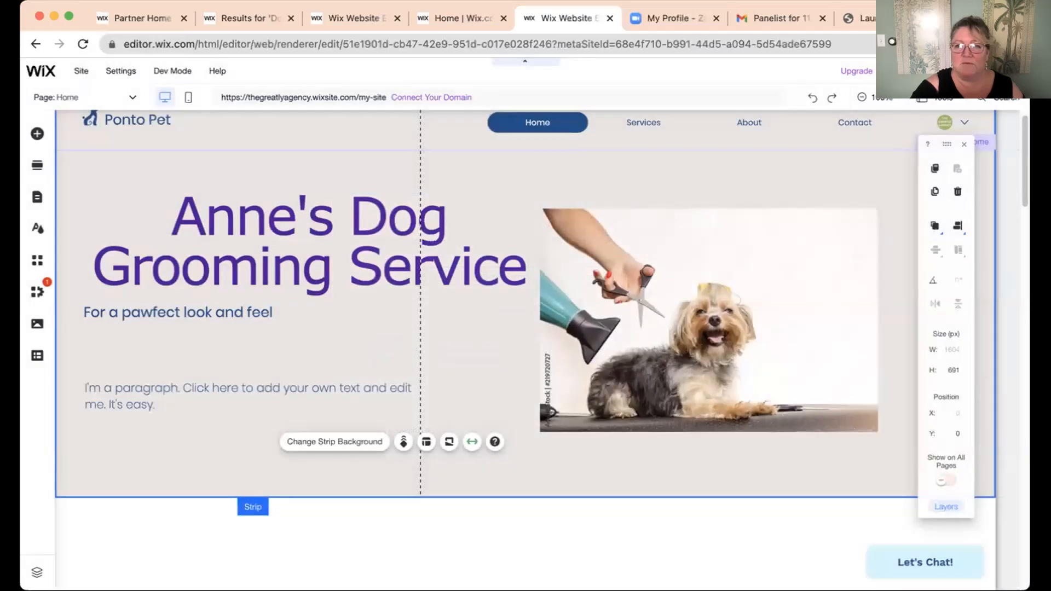
{"action": "left_click", "coordinate": [942, 71]}
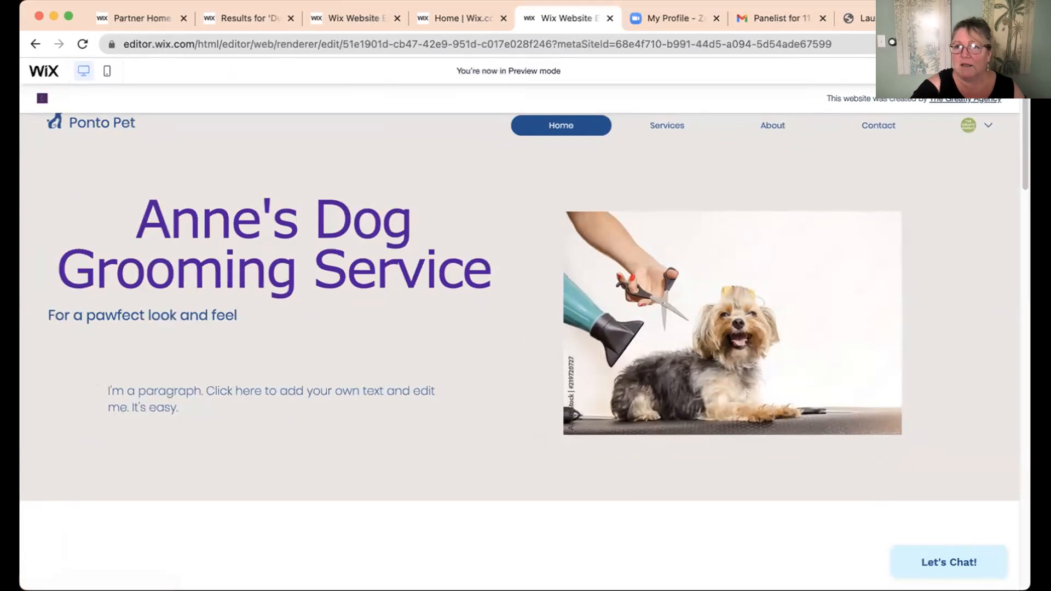
{"action": "left_click", "coordinate": [980, 71]}
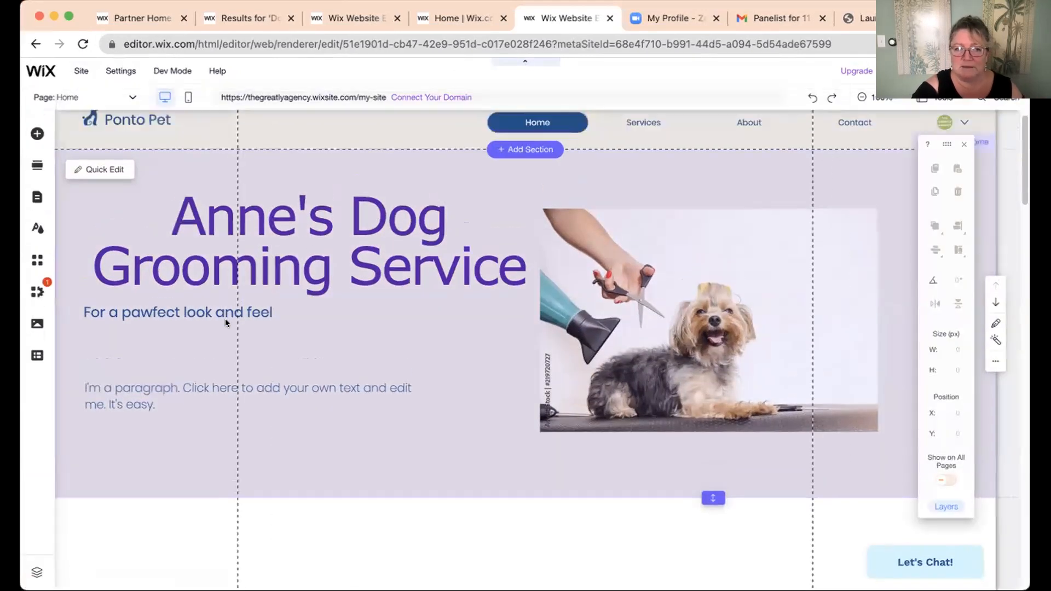
- Replace the testimonials section heading "What Our Happy Clients Say" with "Our Service"
{"action": "scroll", "coordinate": [328, 355], "scroll_direction": "down", "scroll_amount": 2}
{"action": "scroll", "coordinate": [328, 351], "scroll_direction": "down", "scroll_amount": 6}
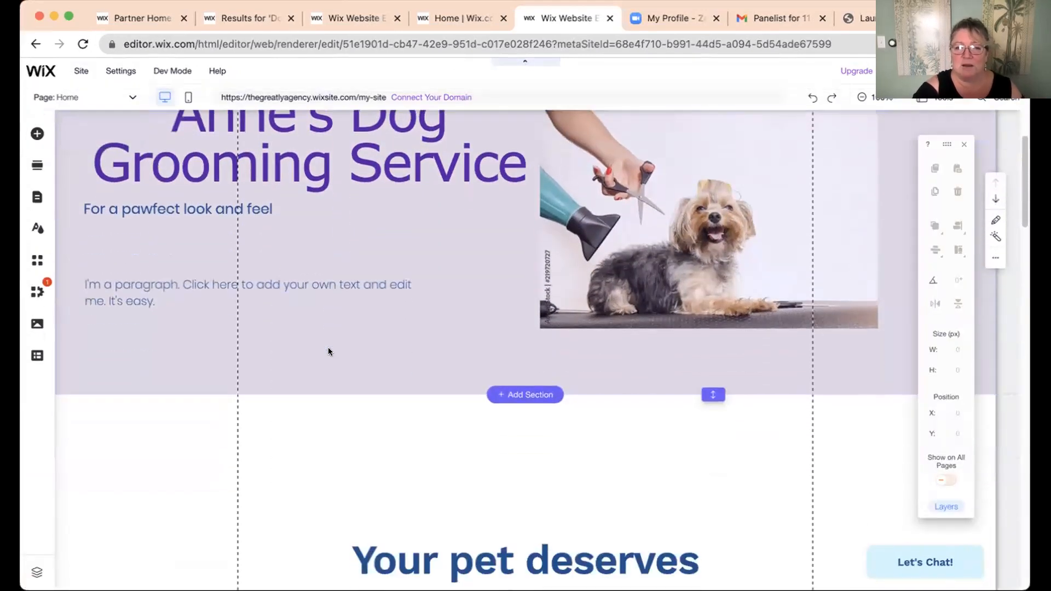
{"action": "scroll", "coordinate": [329, 351], "scroll_direction": "down", "scroll_amount": 10}
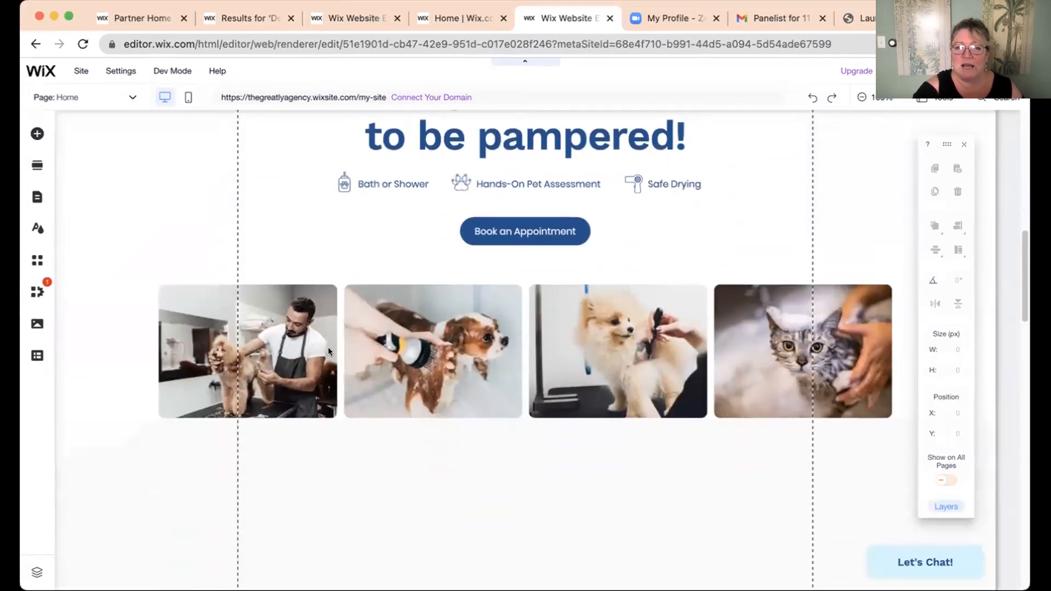
{"action": "scroll", "coordinate": [328, 351], "scroll_direction": "down", "scroll_amount": 2}
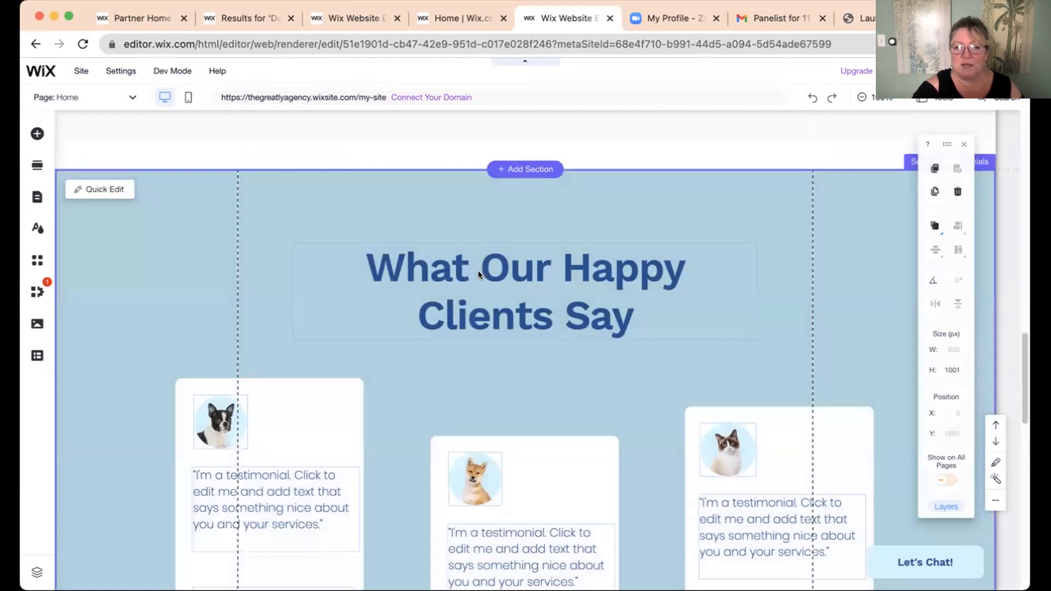
{"action": "double_click", "coordinate": [478, 271]}
{"action": "type", "text": "Ou"}
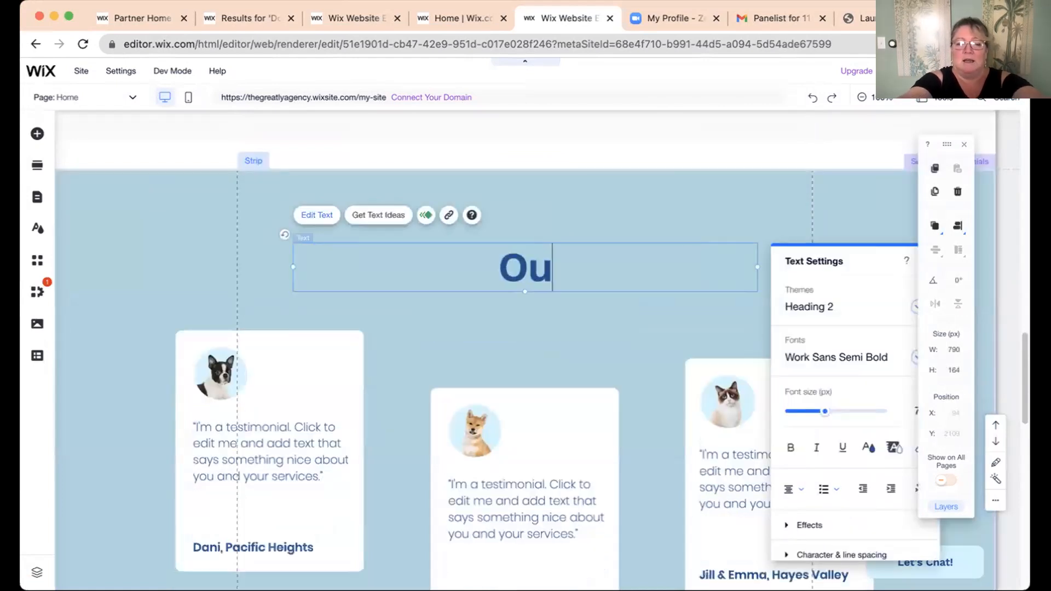
{"action": "type", "text": "r Service"}
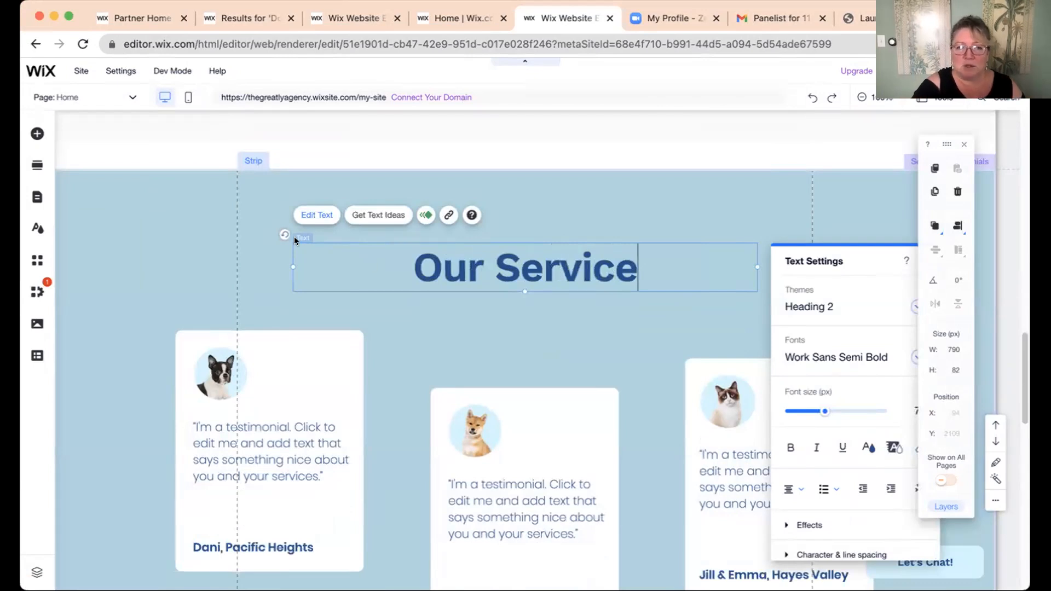
{"action": "left_click", "coordinate": [248, 263]}
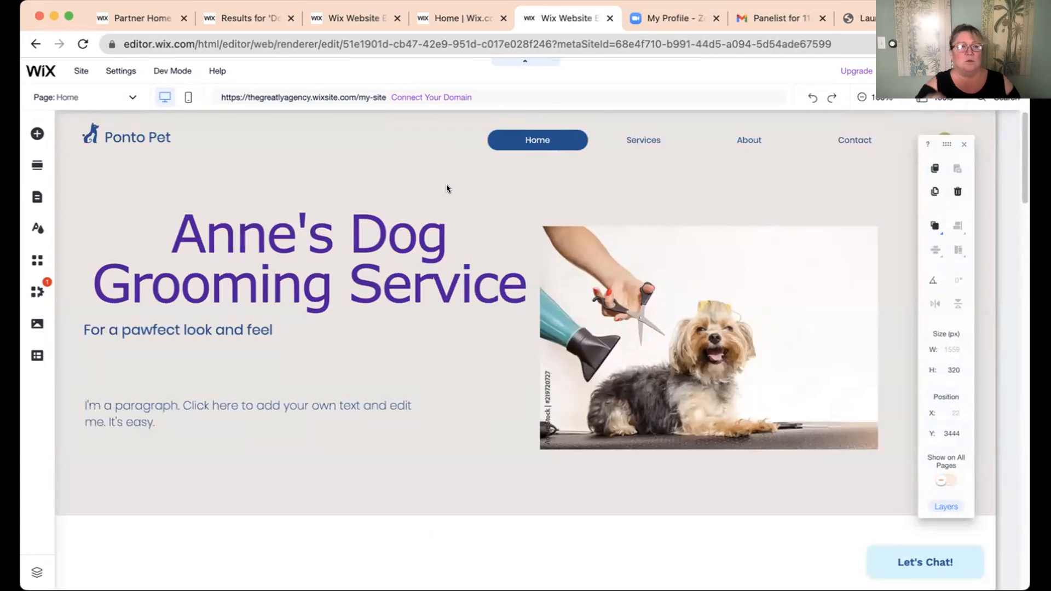
- Look through the button, gallery and image elements available for the top strip, including the free Wix images
{"action": "left_click", "coordinate": [326, 436]}
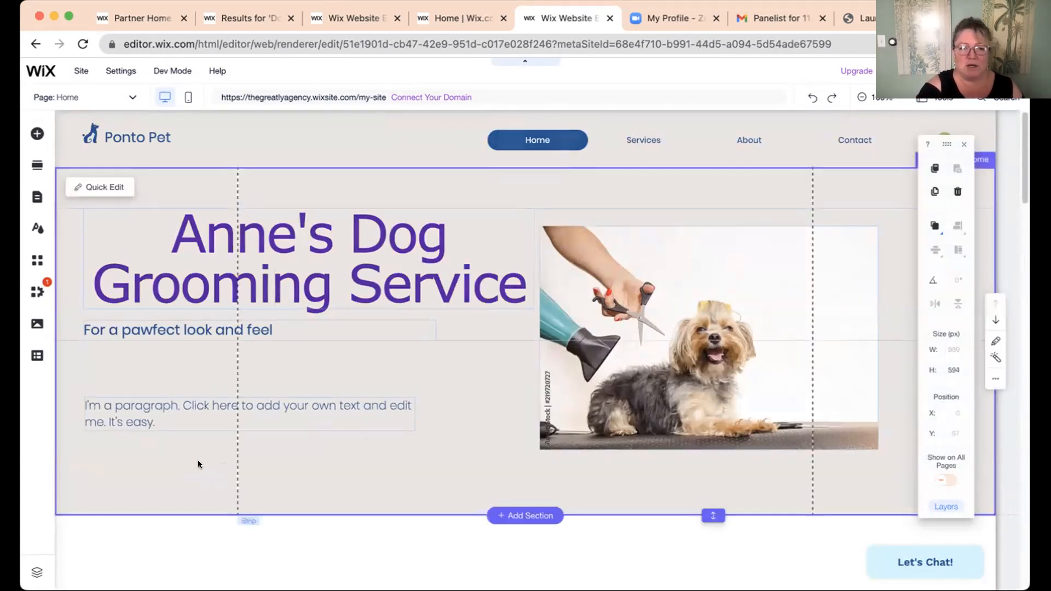
{"action": "left_click", "coordinate": [198, 459]}
{"action": "left_click", "coordinate": [37, 134]}
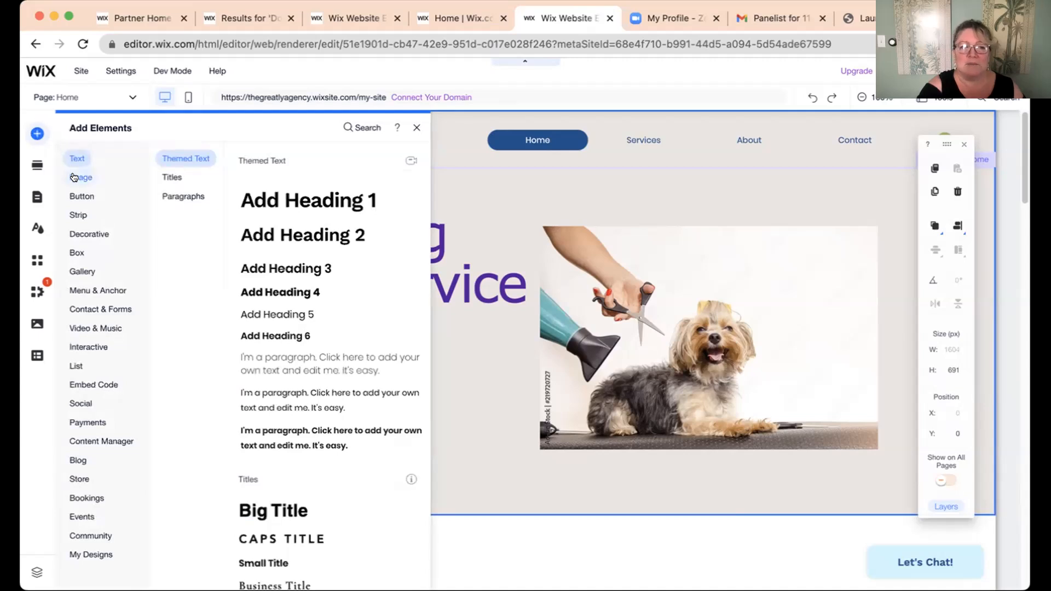
{"action": "mouse_move", "coordinate": [87, 330]}
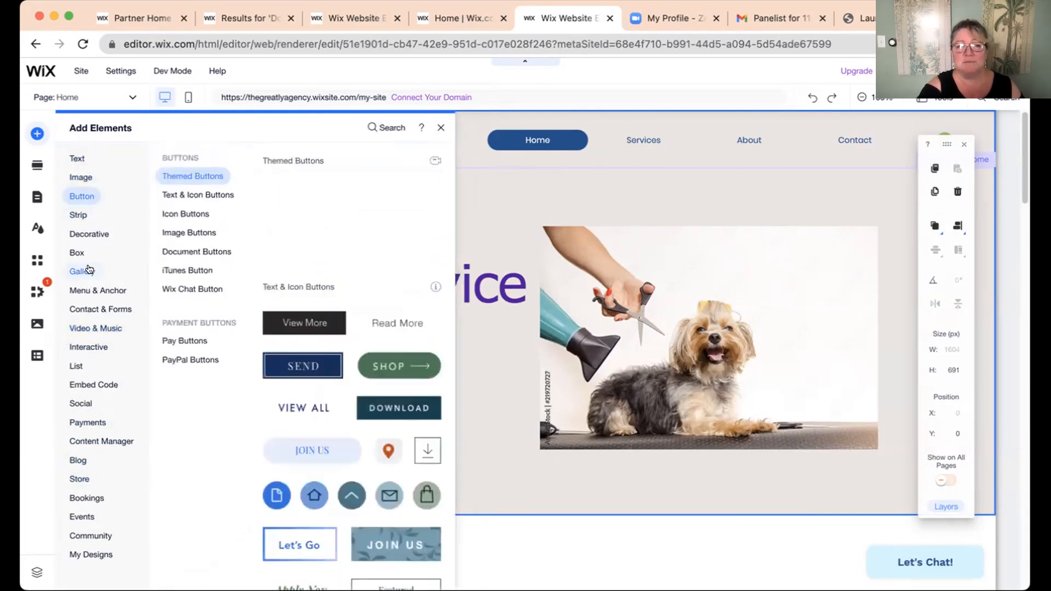
{"action": "mouse_move", "coordinate": [89, 269]}
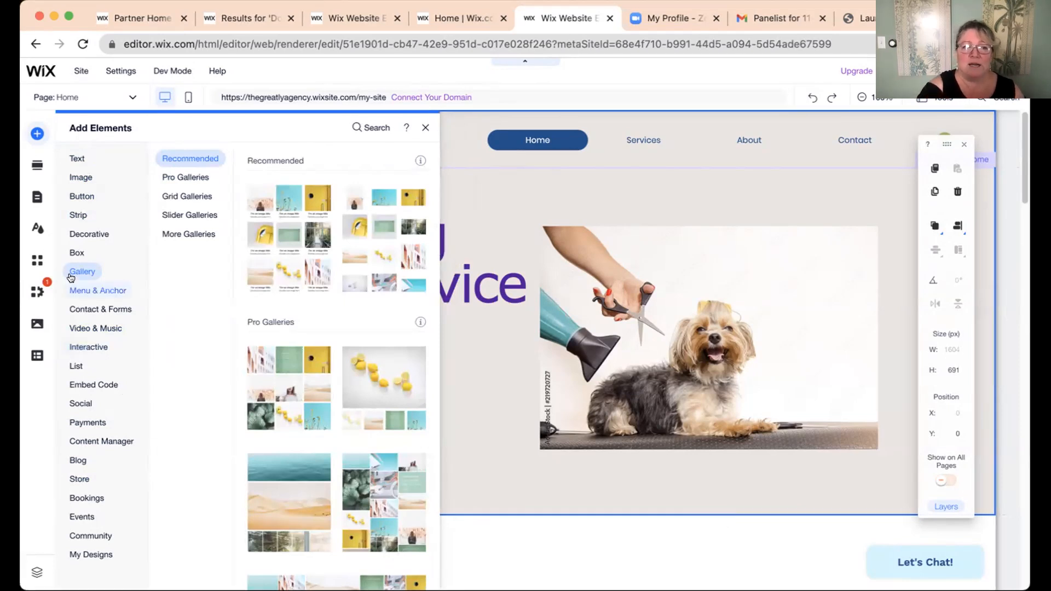
{"action": "mouse_move", "coordinate": [80, 177]}
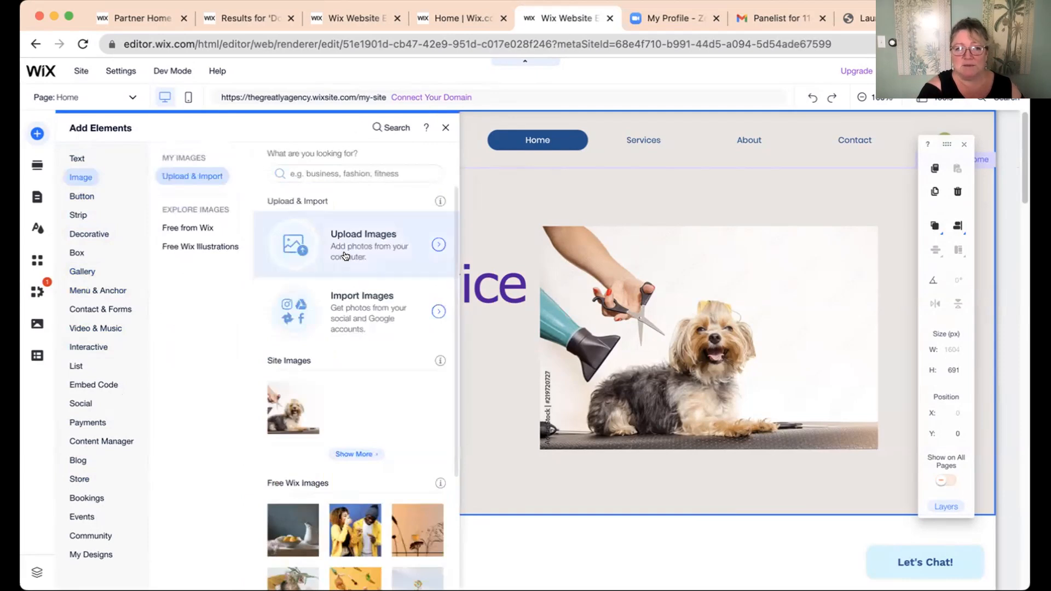
{"action": "left_click", "coordinate": [187, 228]}
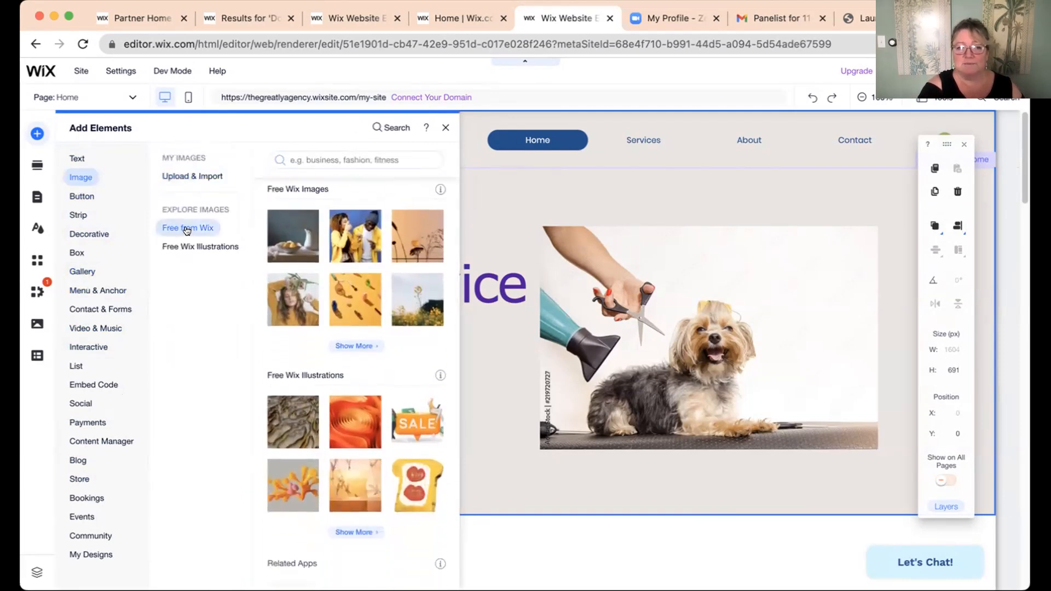
- Try a free Wix photo of a white dog, found by searching "dog", on the top strip at about 349 × 231 px and delete it
{"action": "mouse_move", "coordinate": [346, 233]}
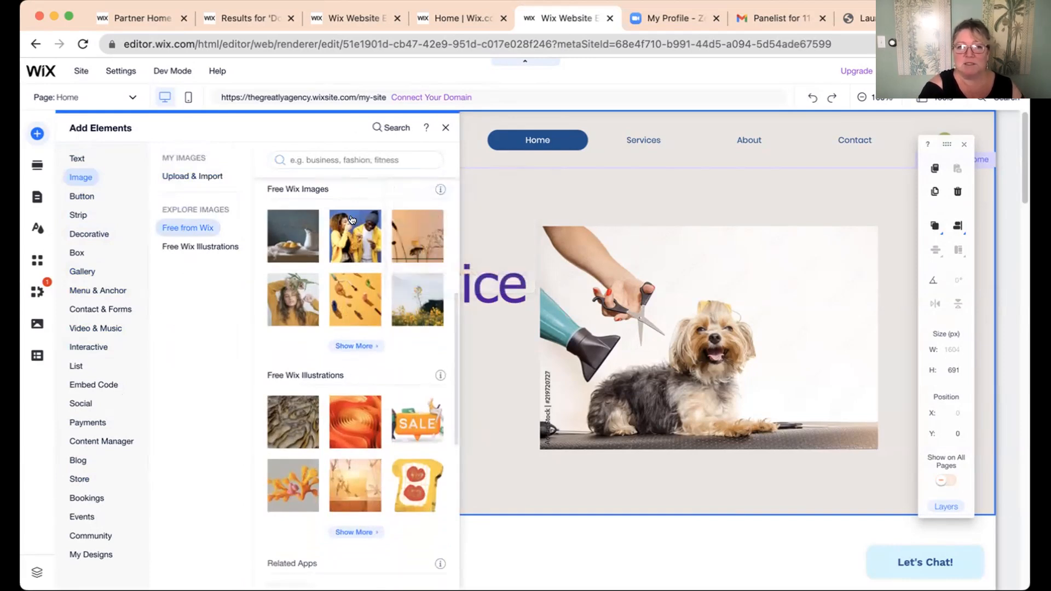
{"action": "left_click", "coordinate": [350, 159]}
{"action": "type", "text": "dog"}
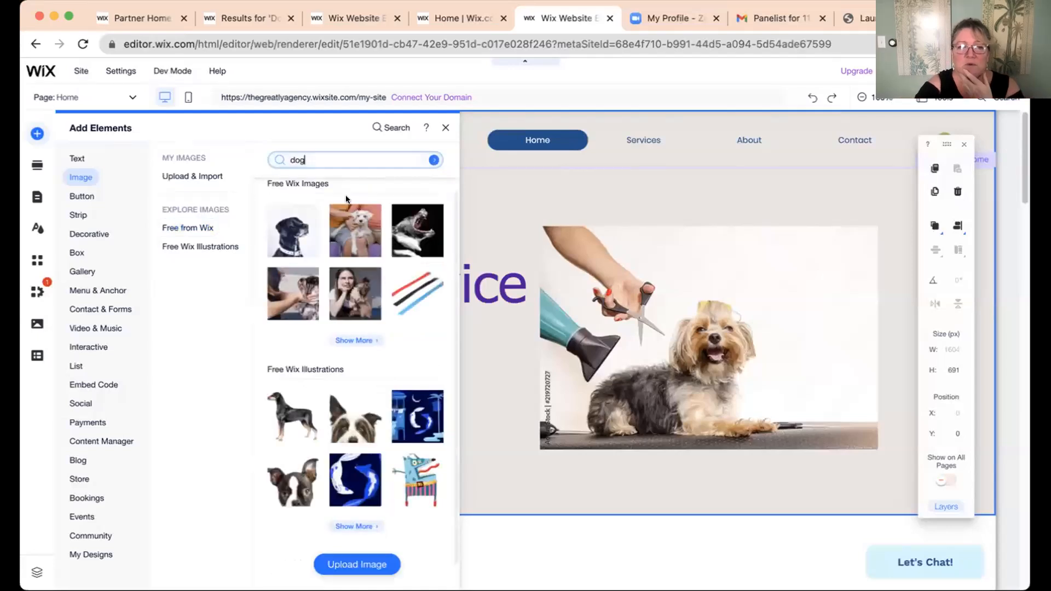
{"action": "left_click_drag", "start_coordinate": [288, 232], "coordinate": [347, 227]}
{"action": "left_click_drag", "start_coordinate": [473, 357], "coordinate": [471, 388]}
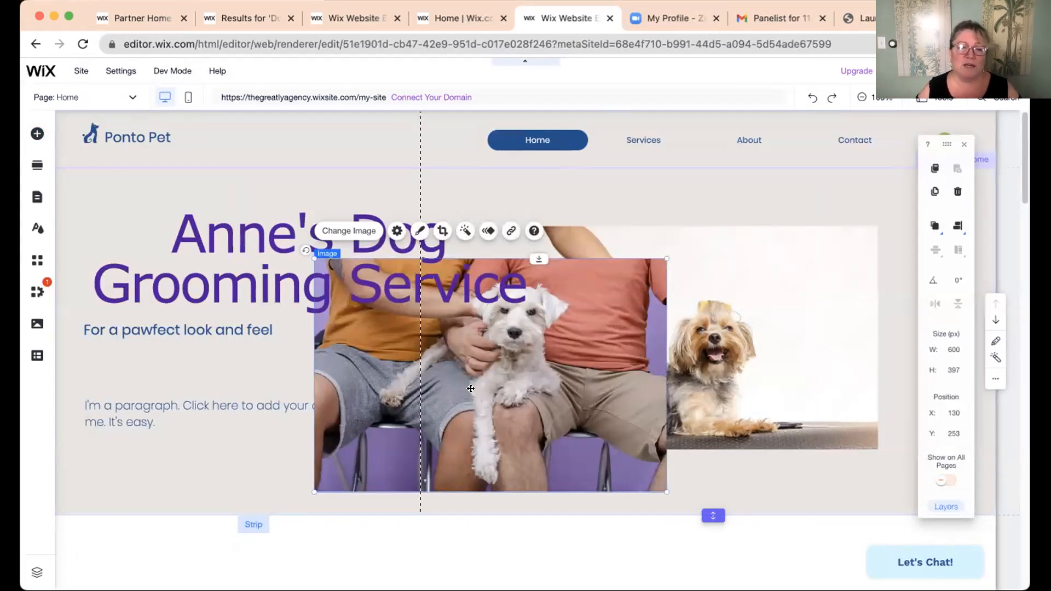
{"action": "left_click_drag", "start_coordinate": [513, 350], "coordinate": [512, 350]}
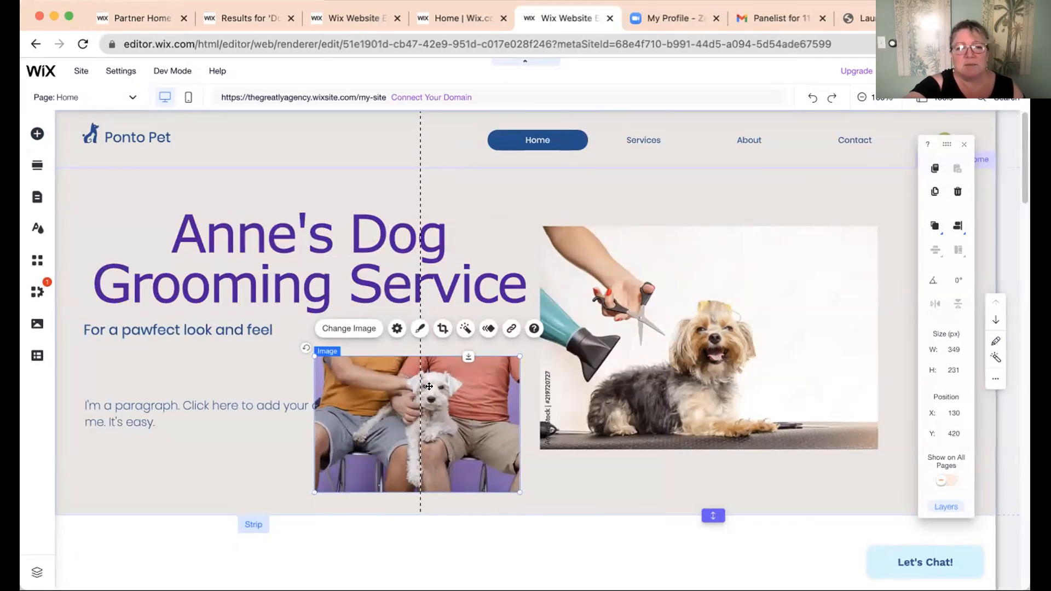
{"action": "key", "text": "Delete"}
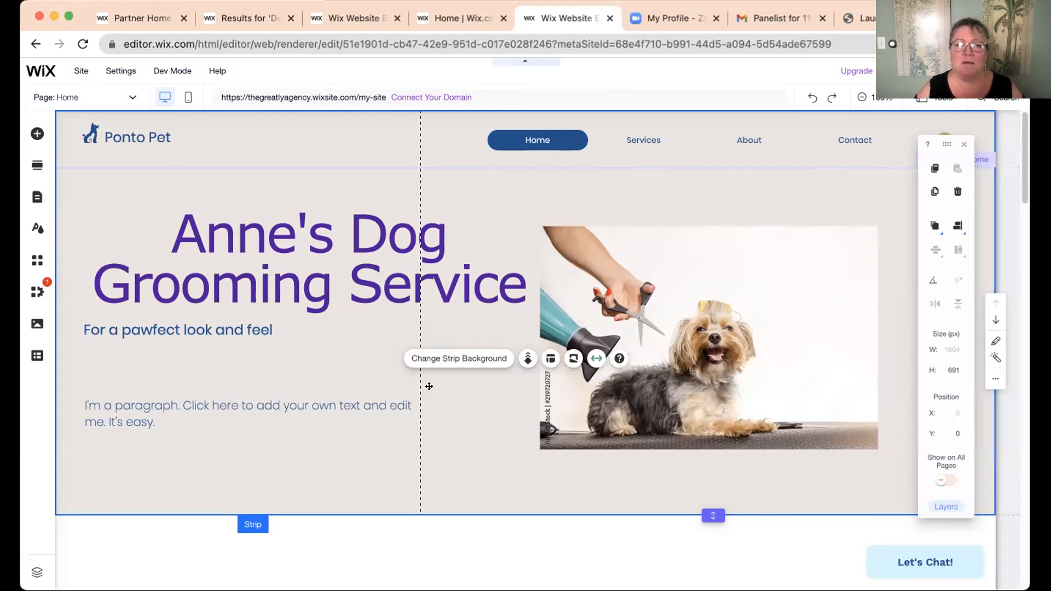
- Move the Contact page directly above Services in the site menu and open the Contact page
{"action": "left_click", "coordinate": [28, 191]}
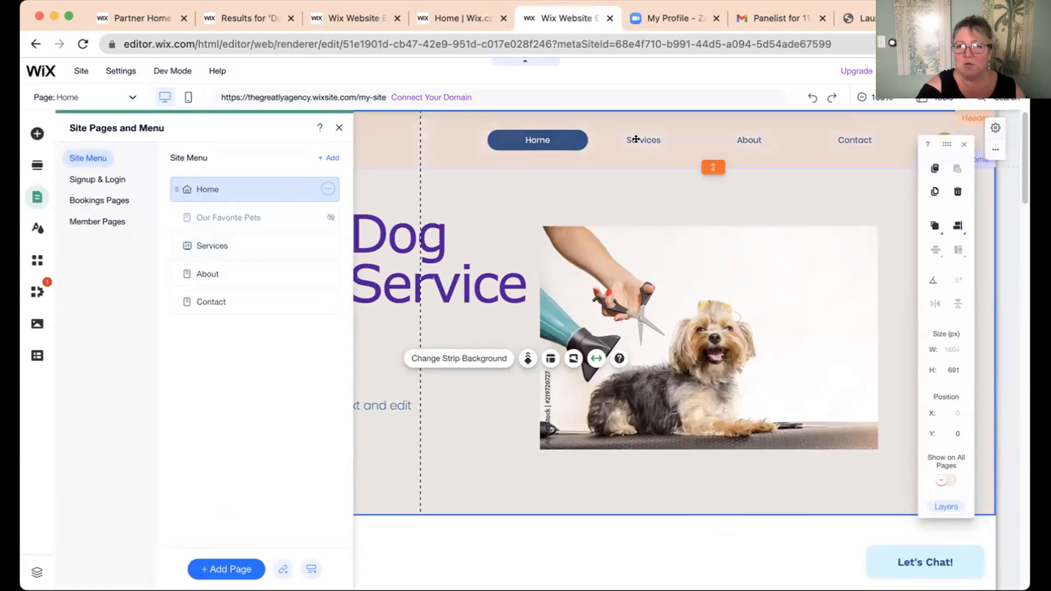
{"action": "left_click_drag", "start_coordinate": [215, 294], "coordinate": [214, 230]}
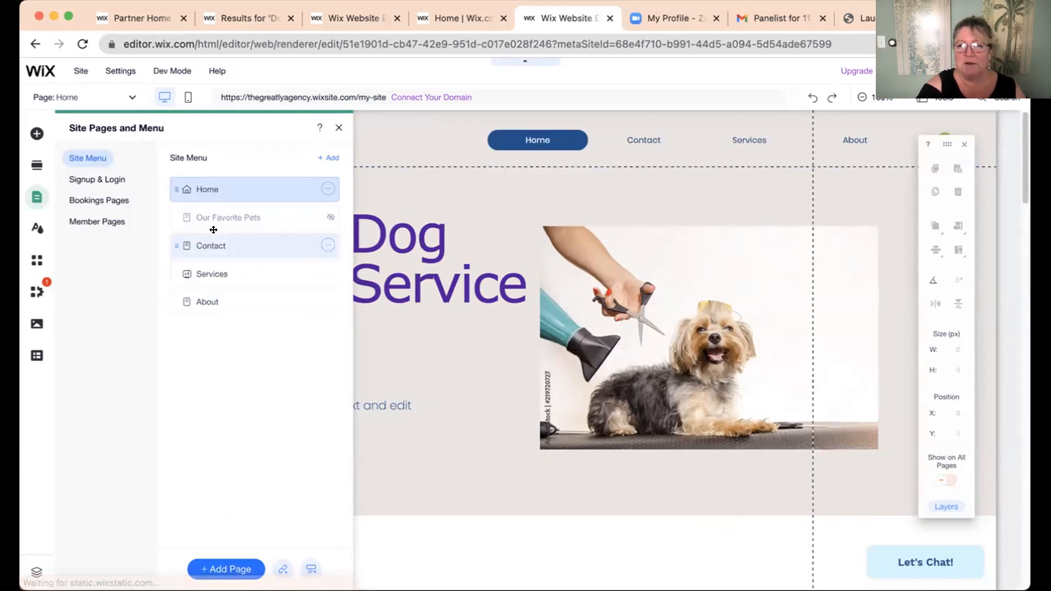
{"action": "left_click", "coordinate": [215, 230]}
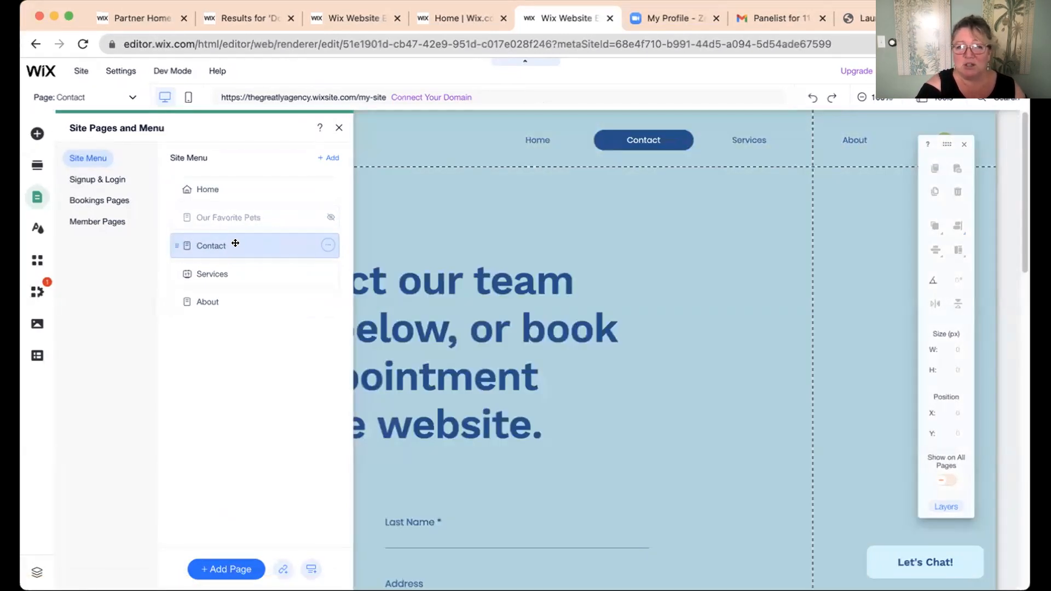
- Hide the Contact page from the site menu, show it again and close the page list
{"action": "left_click", "coordinate": [327, 245]}
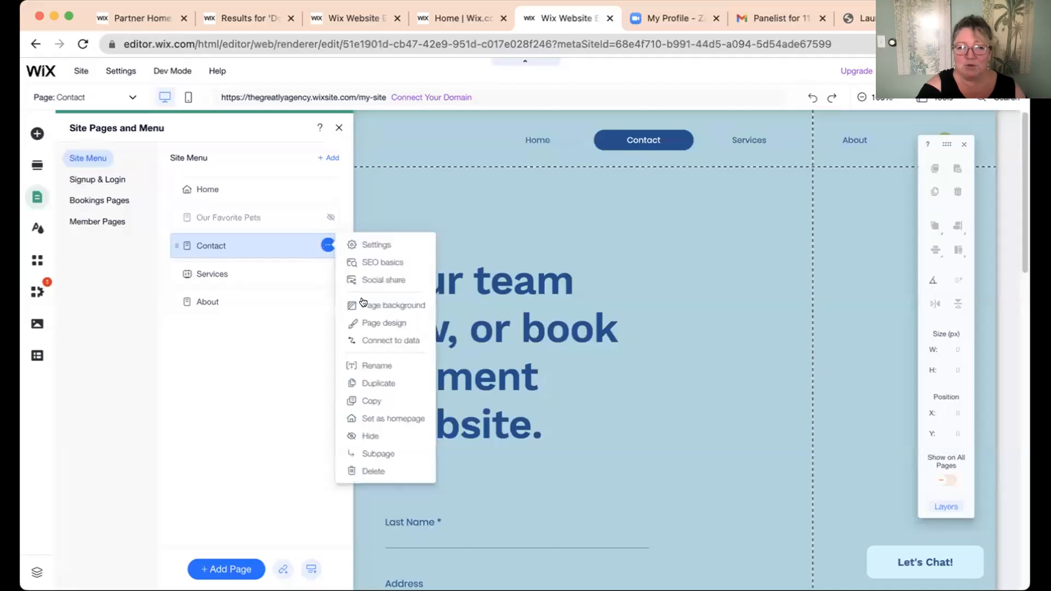
{"action": "left_click", "coordinate": [367, 433]}
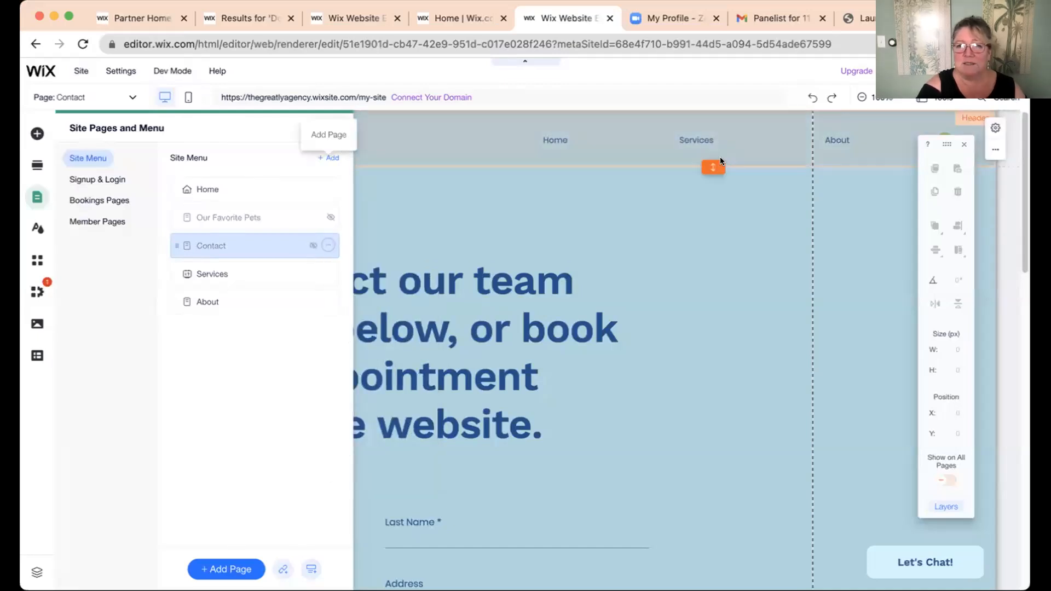
{"action": "left_click", "coordinate": [327, 245]}
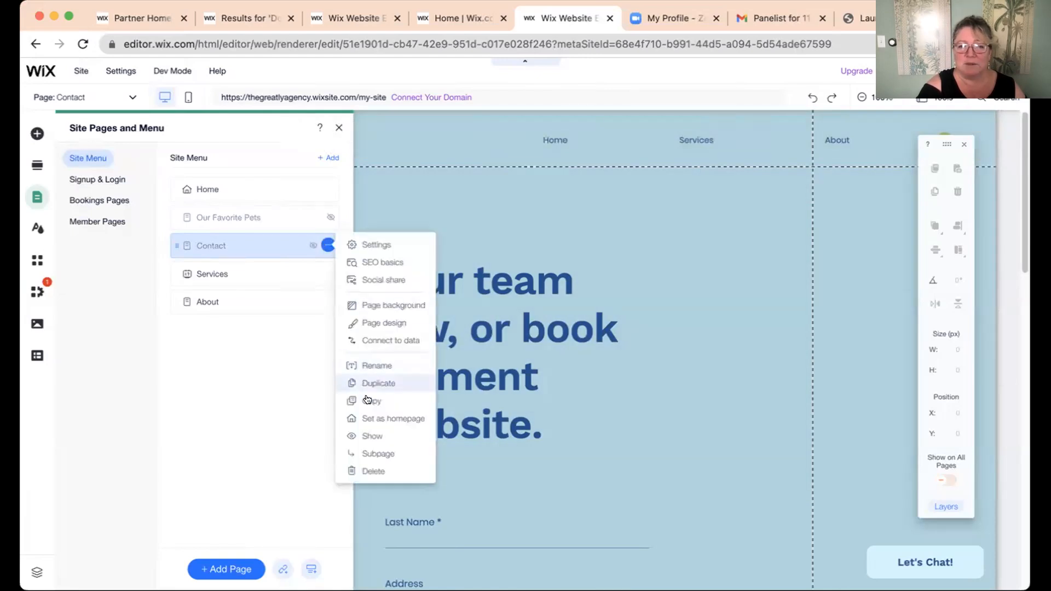
{"action": "left_click", "coordinate": [366, 431]}
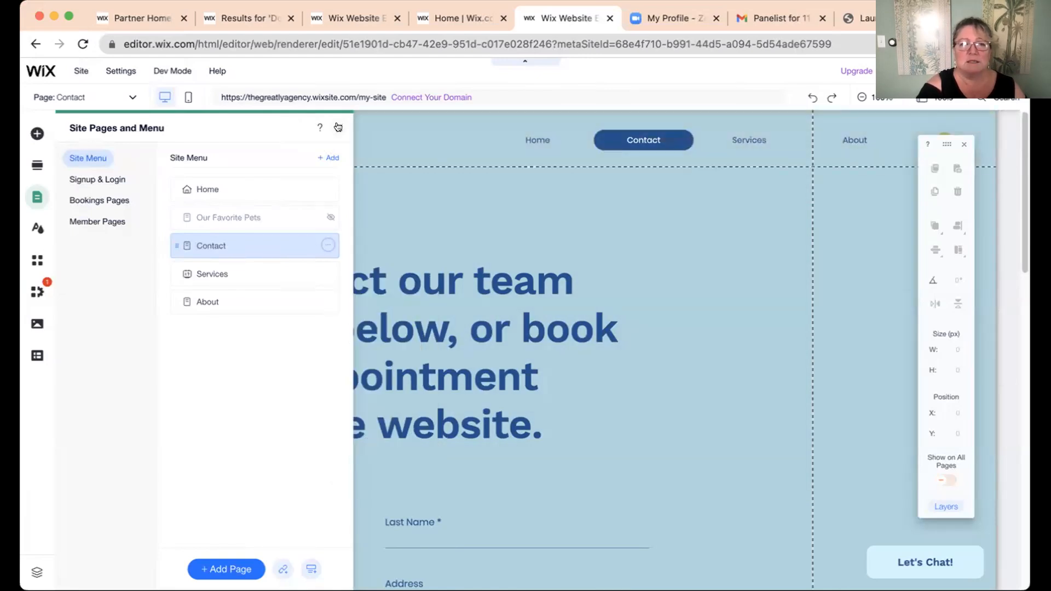
{"action": "left_click", "coordinate": [339, 127]}
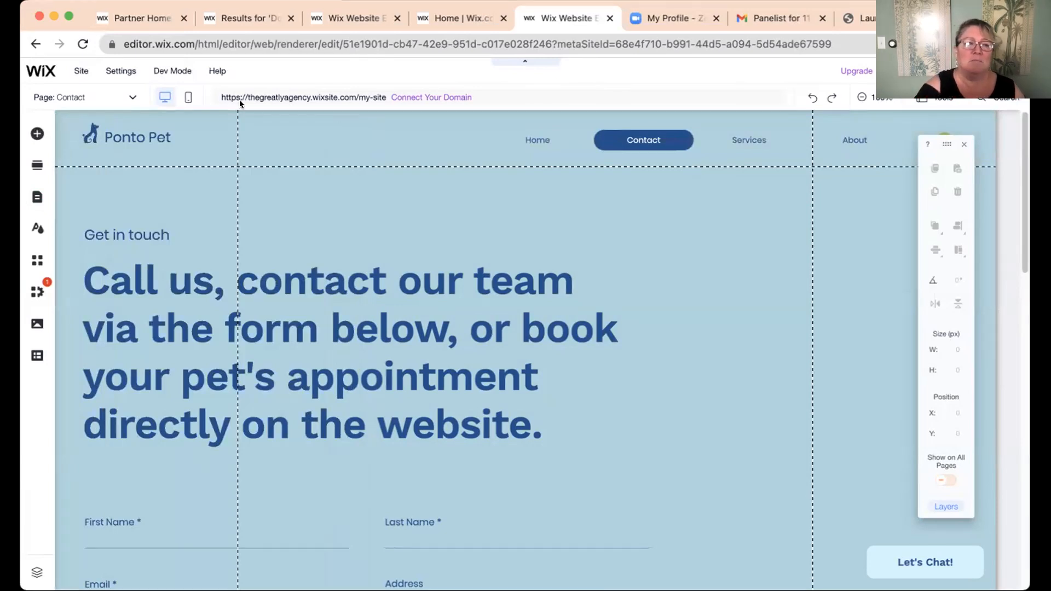
- Return to the Home page through the site's page list and close the list
{"action": "mouse_move", "coordinate": [37, 89]}
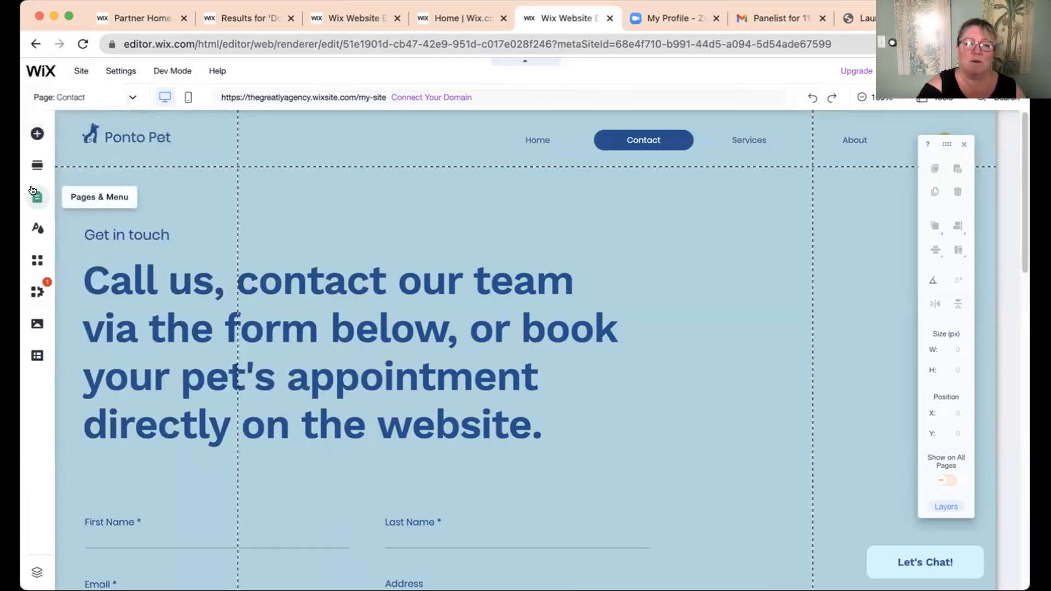
{"action": "left_click", "coordinate": [37, 197]}
{"action": "left_click", "coordinate": [229, 189]}
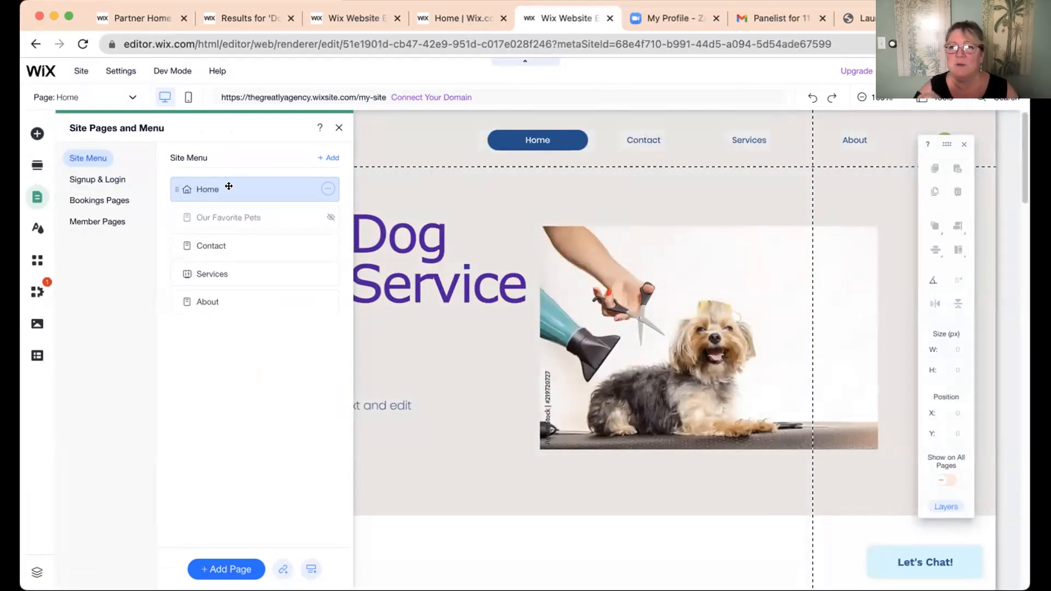
{"action": "left_click", "coordinate": [337, 126]}
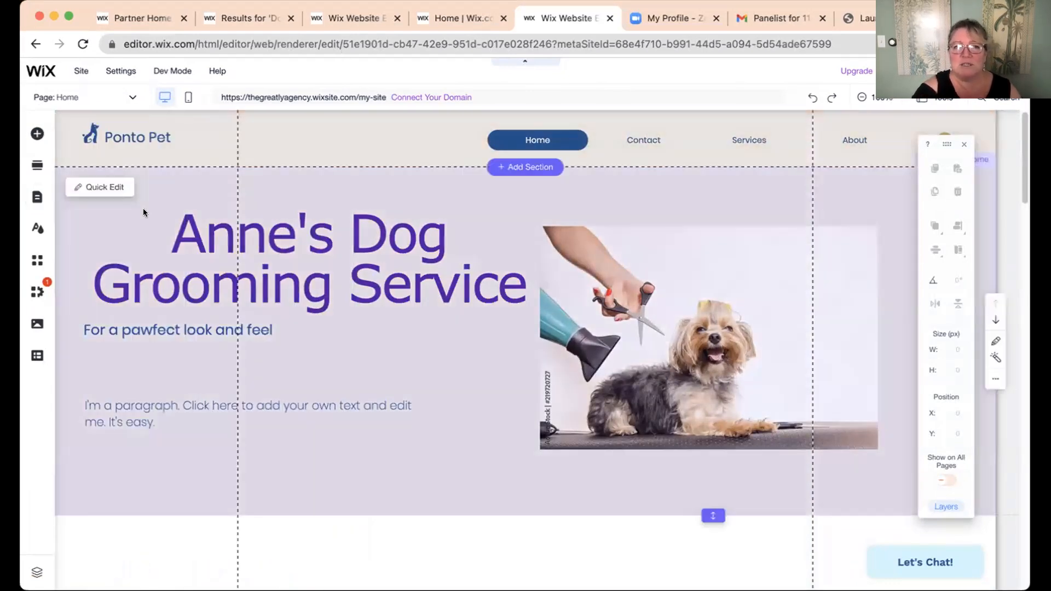